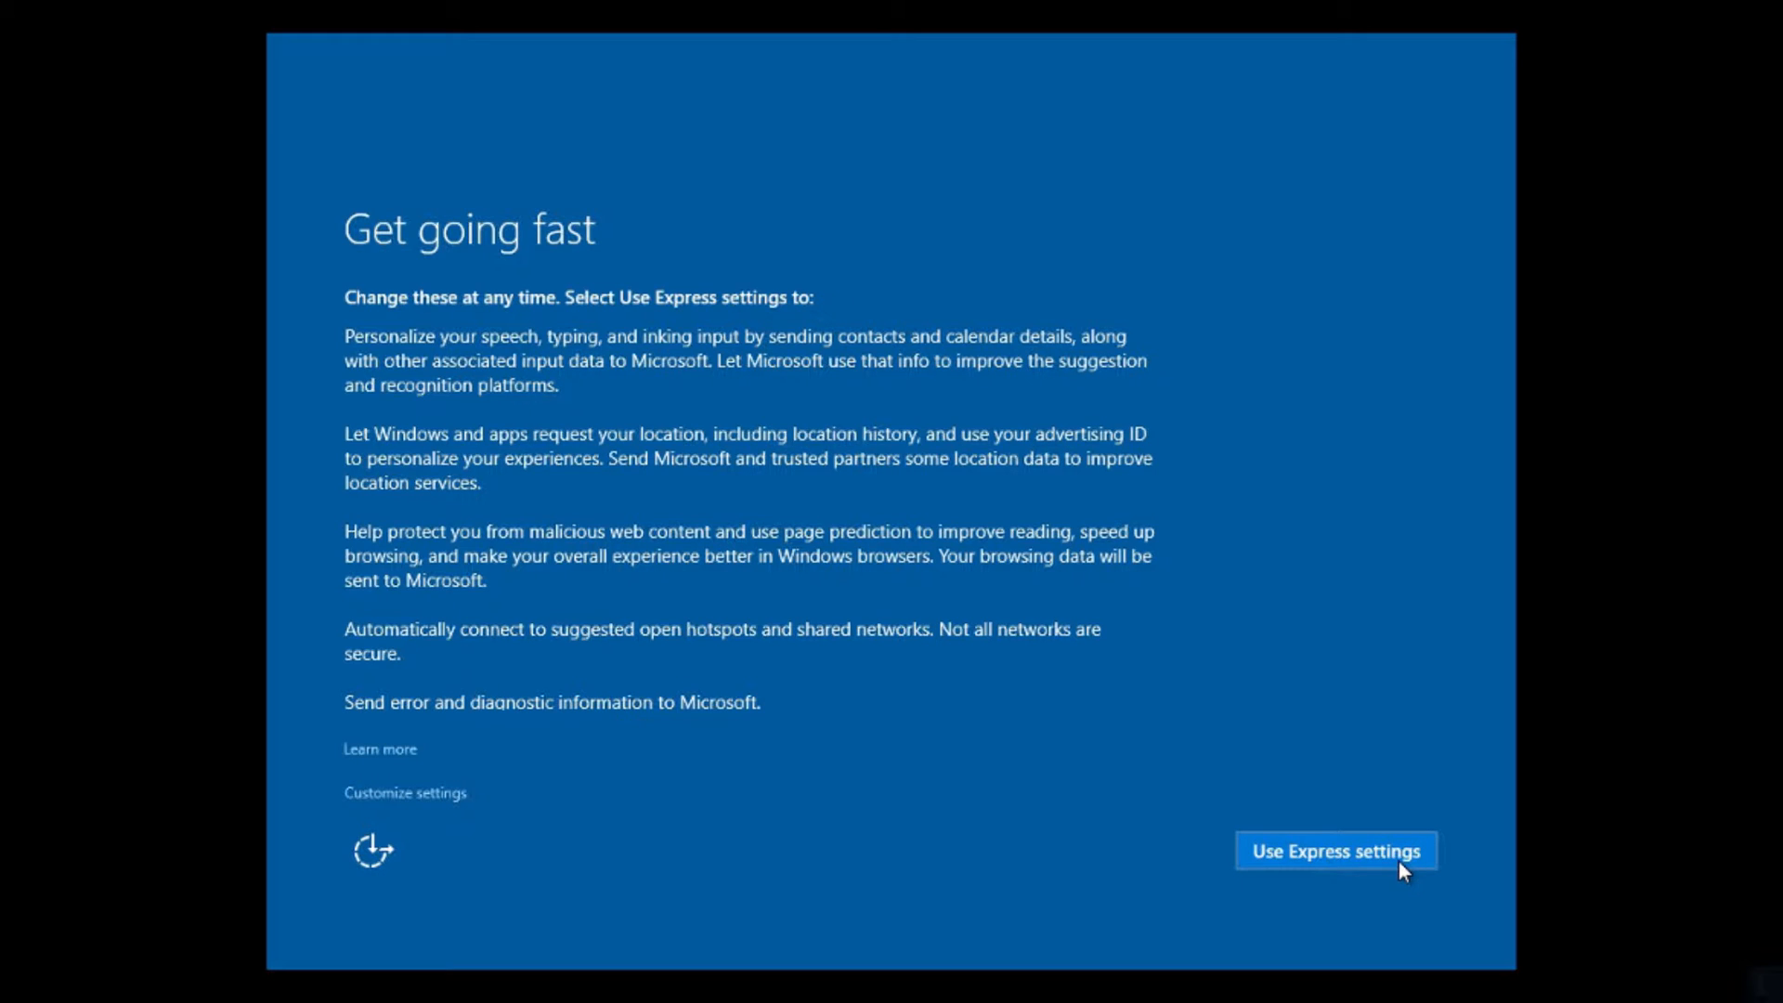
# Accept the express settings to continue the Windows 10 setup.
pyautogui.click(1398, 862)
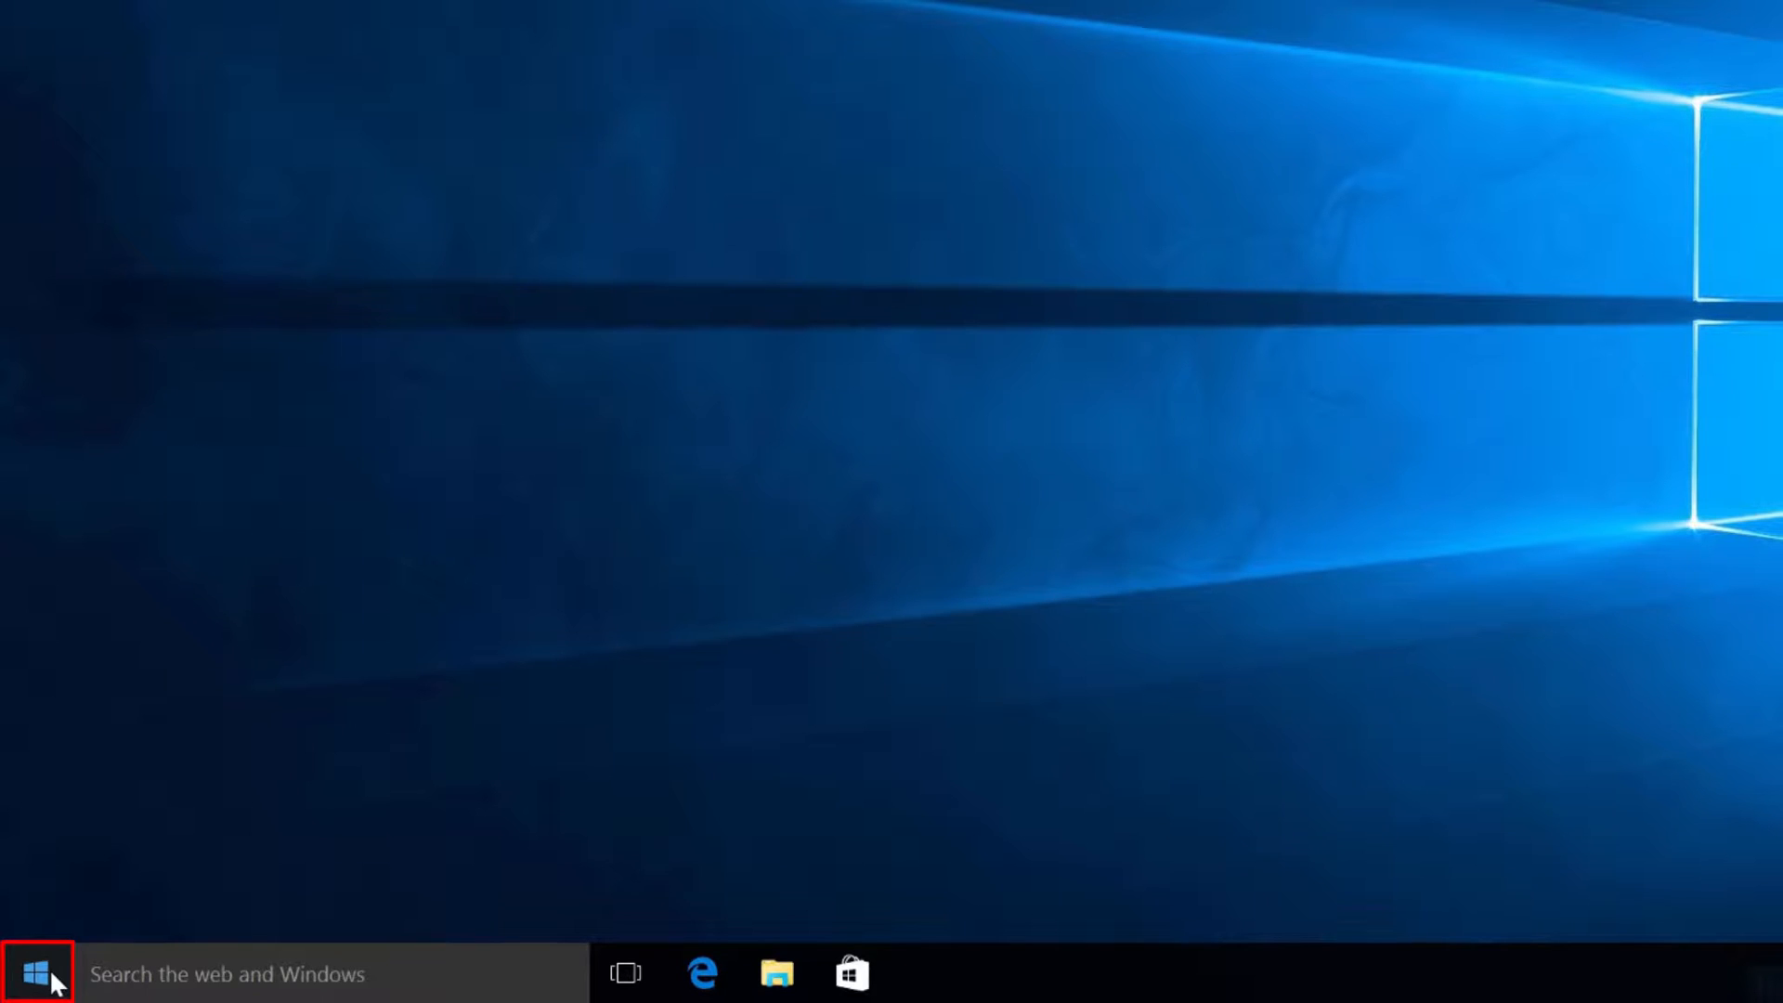
# In the Windows privacy settings, turn off app use of the advertising ID and sending Microsoft info about writing.
pyautogui.click(53, 977)
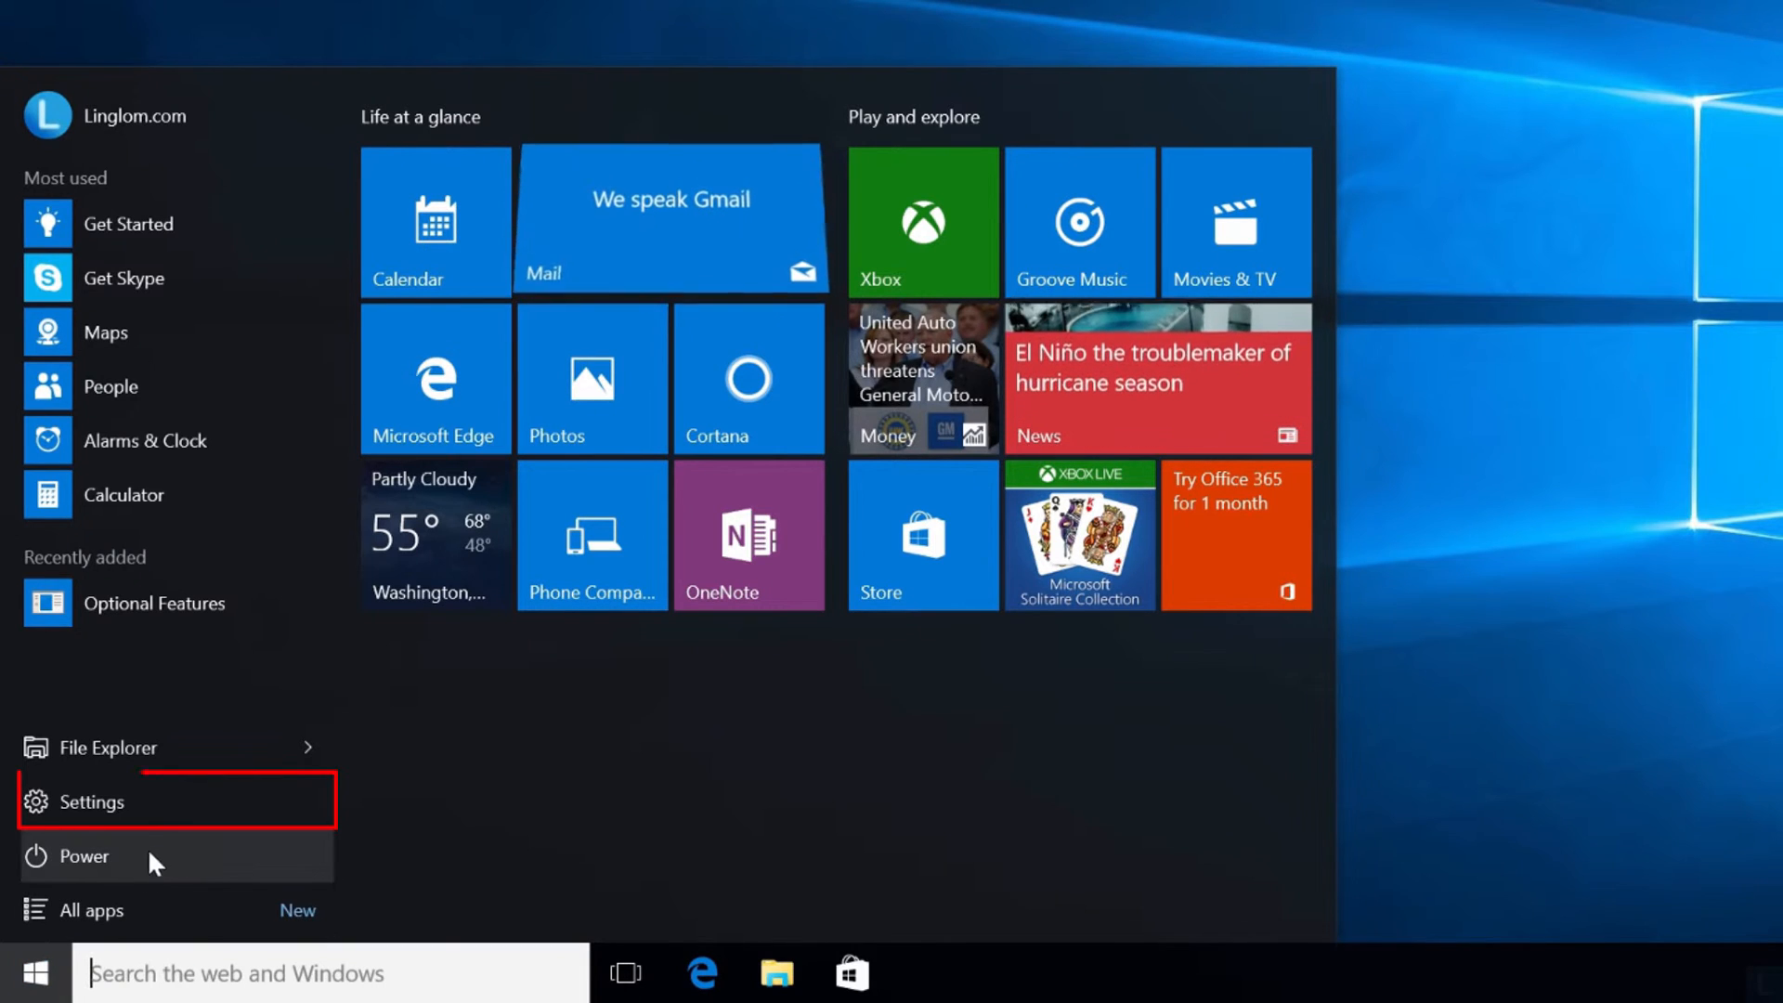
pyautogui.click(175, 804)
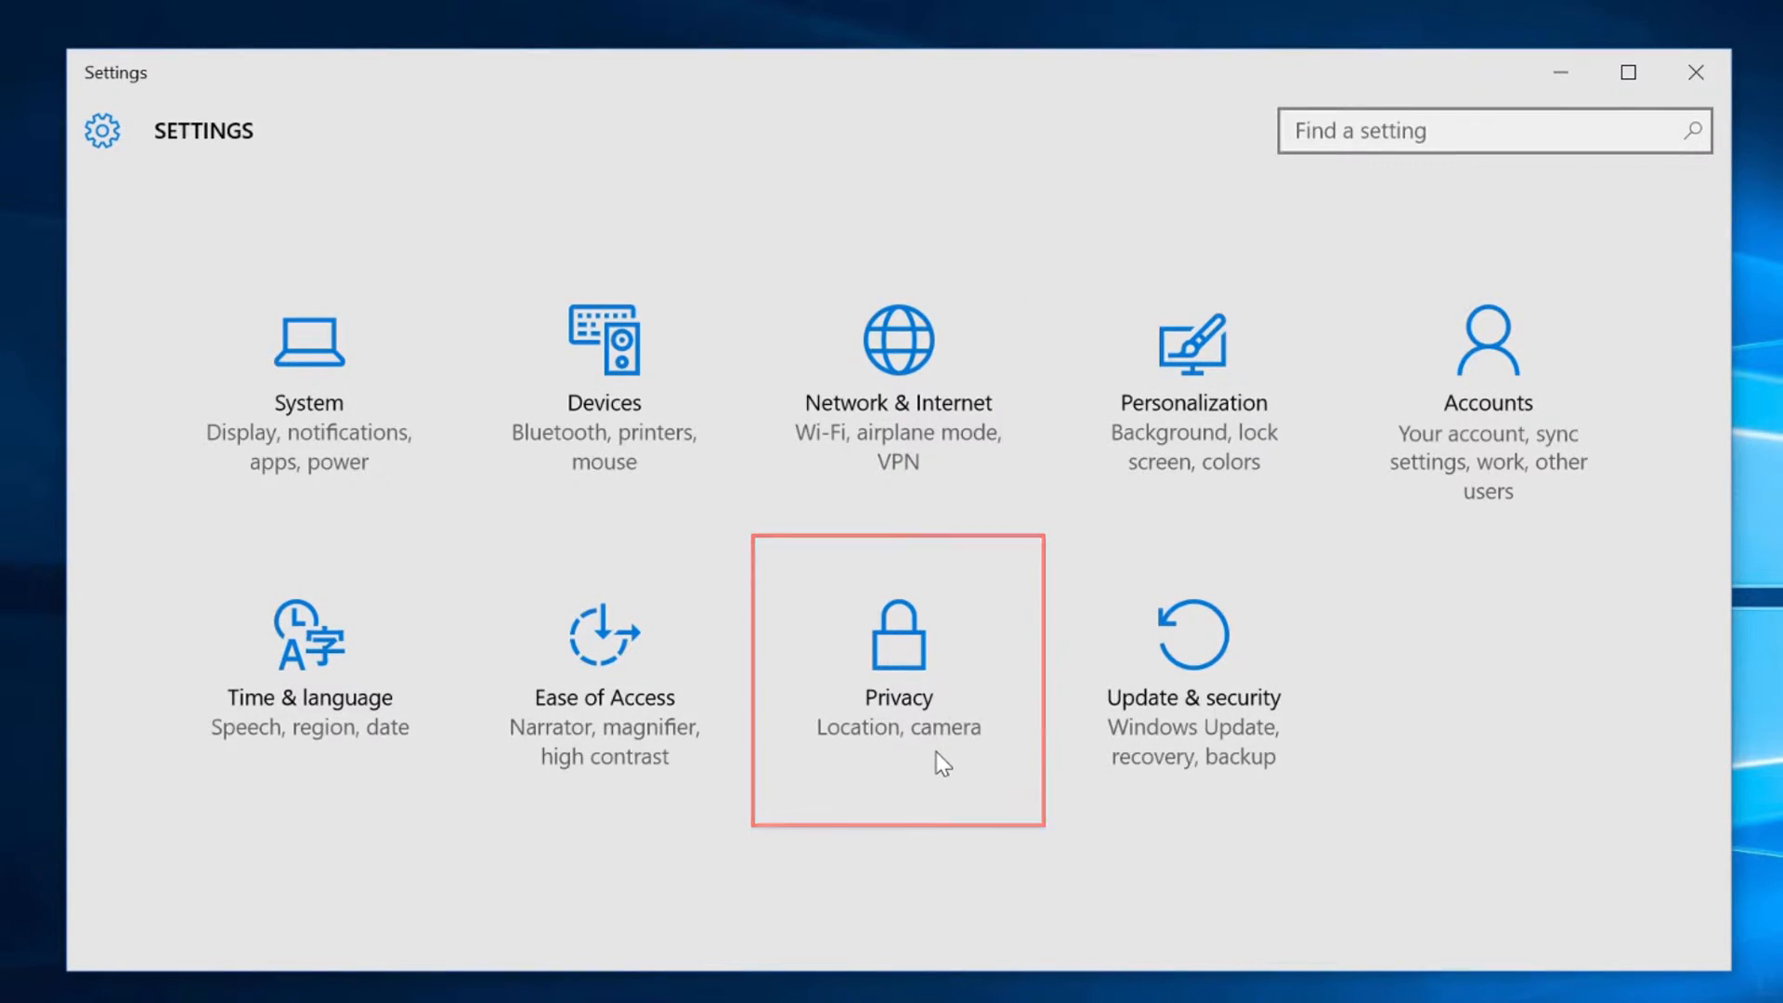
pyautogui.click(942, 763)
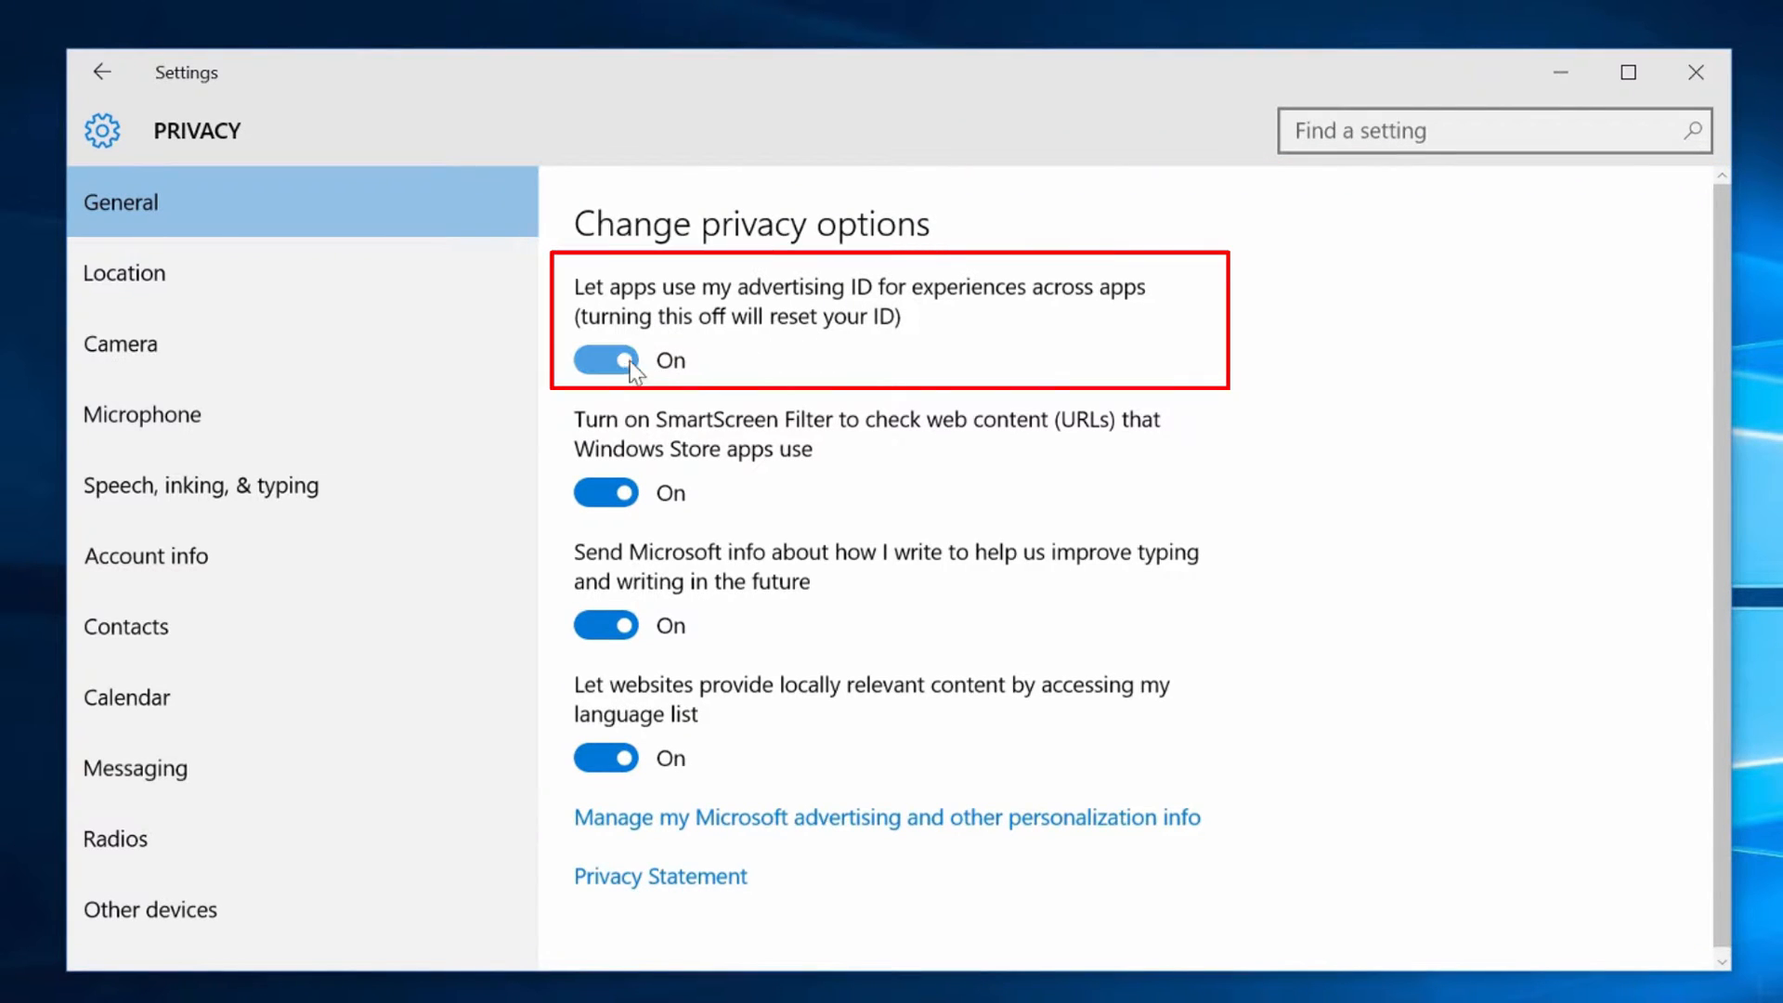
pyautogui.click(605, 360)
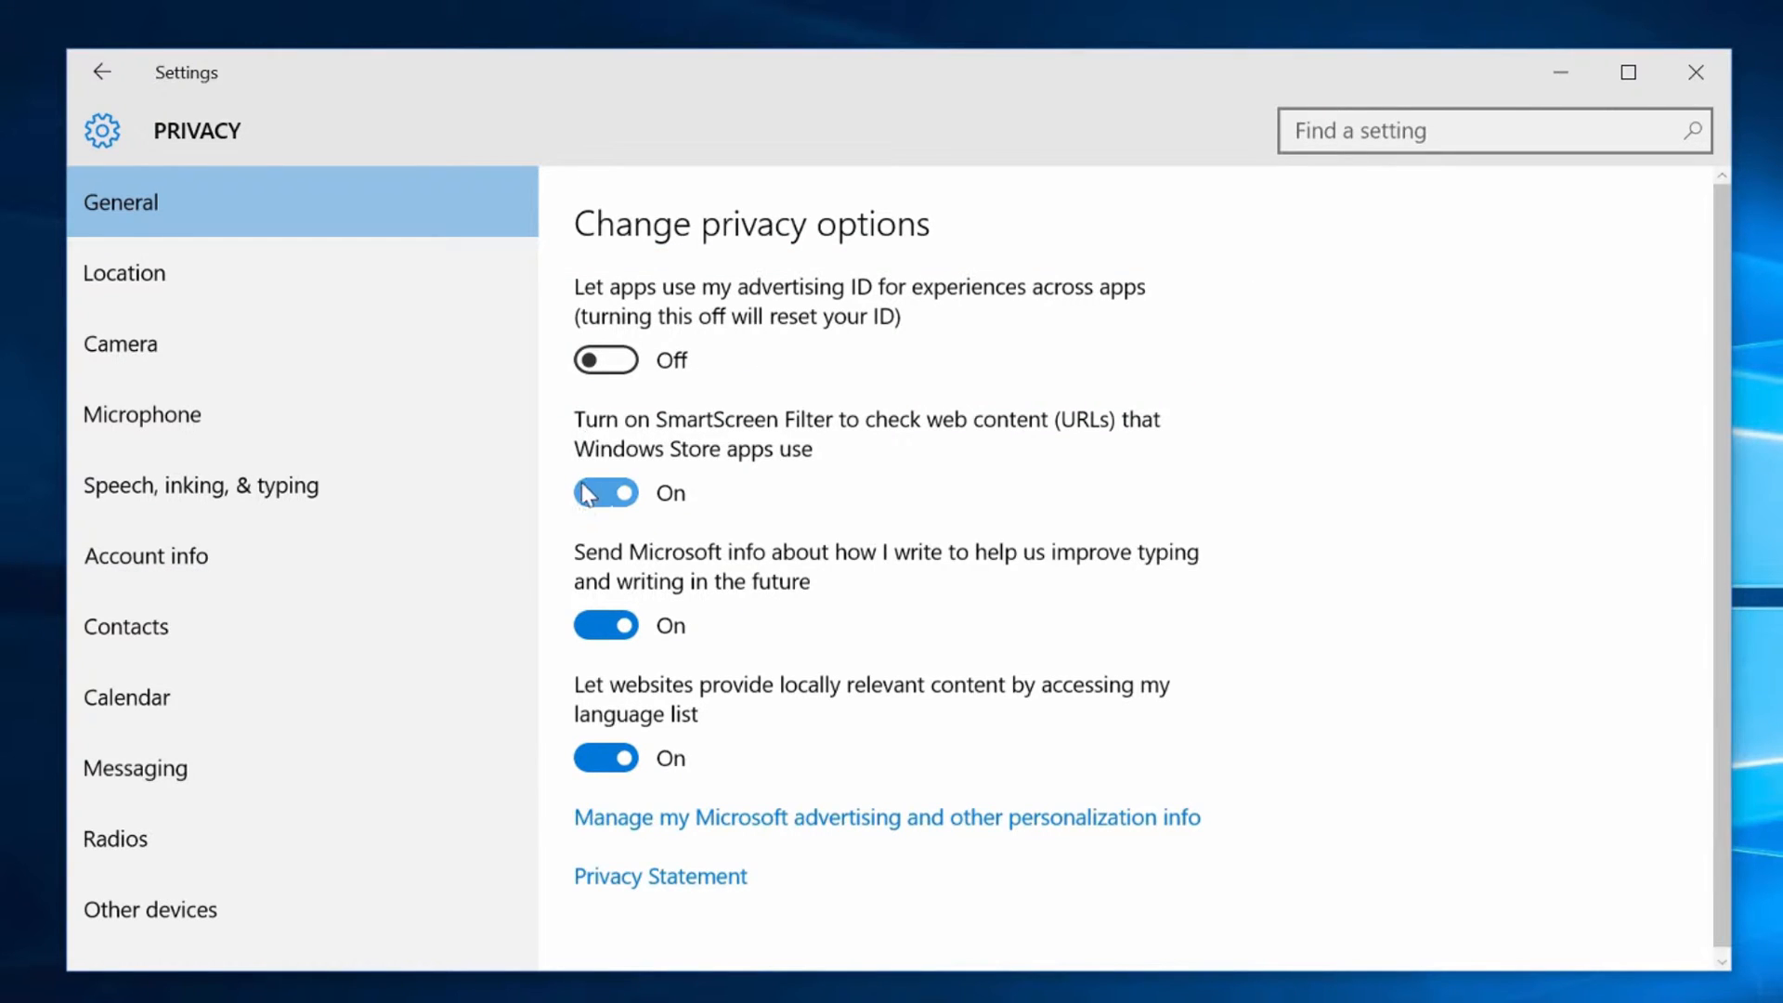
pyautogui.click(599, 629)
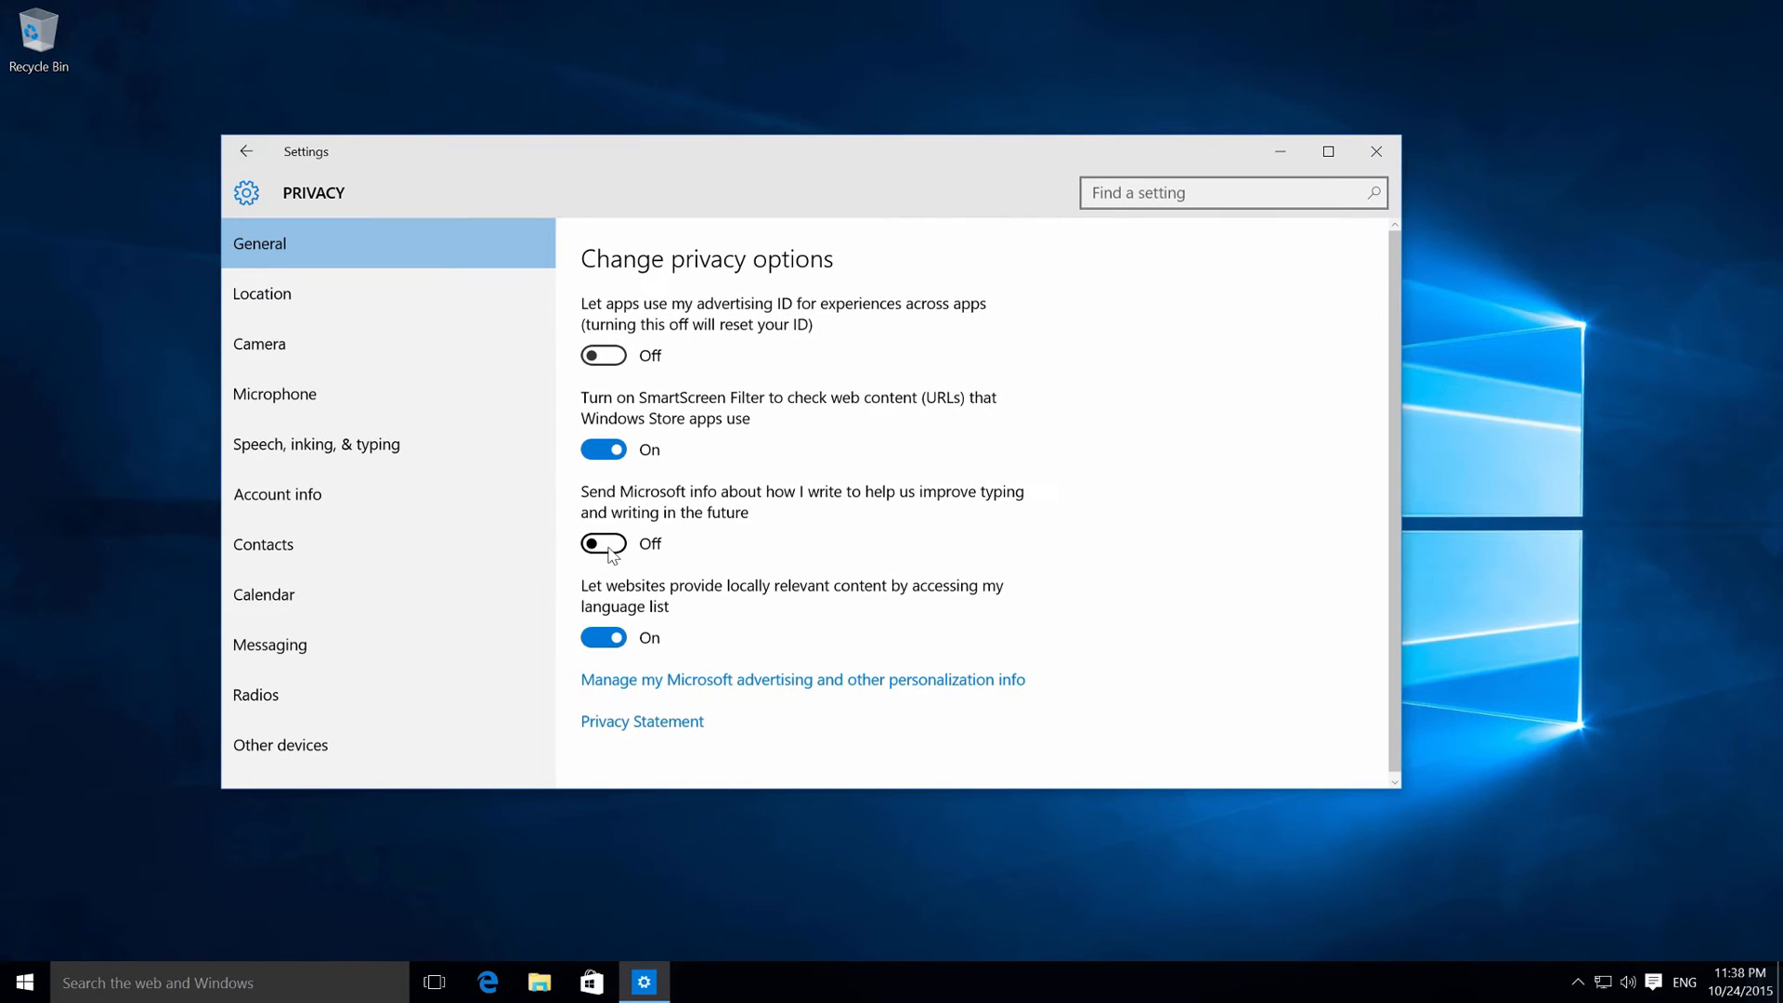
pyautogui.click(497, 980)
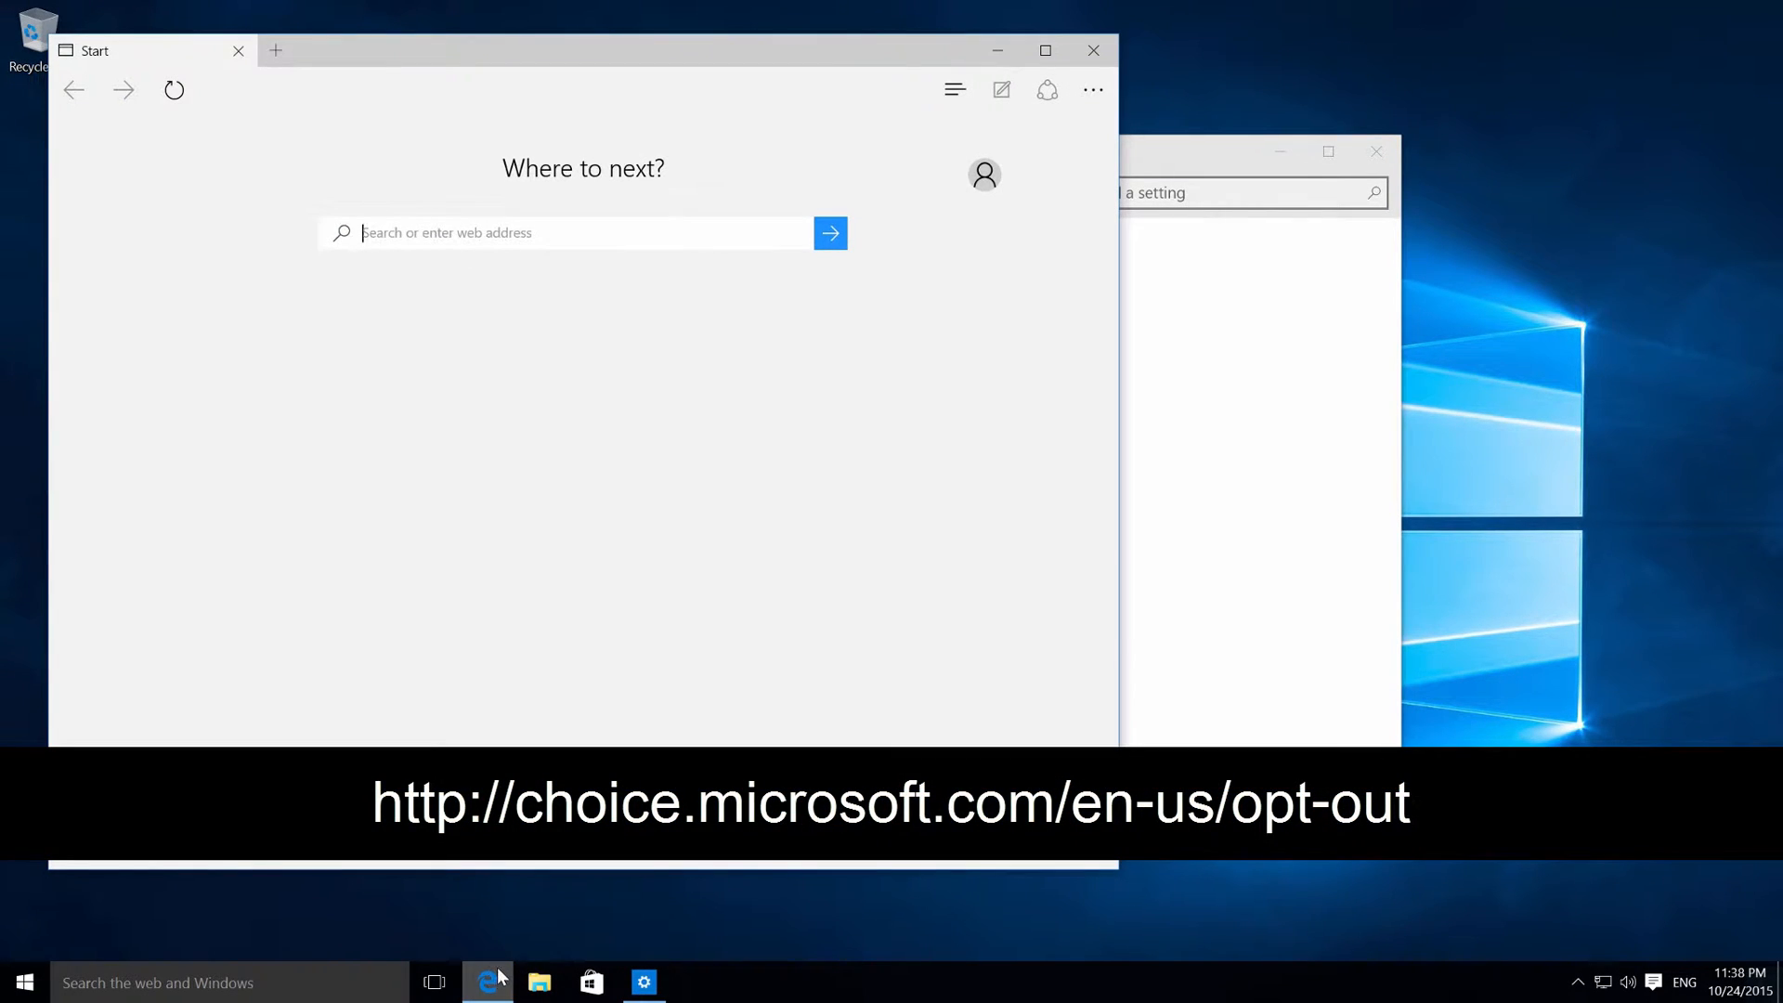
pyautogui.write('http://choice.microsoft.com/en-us/opt-out')
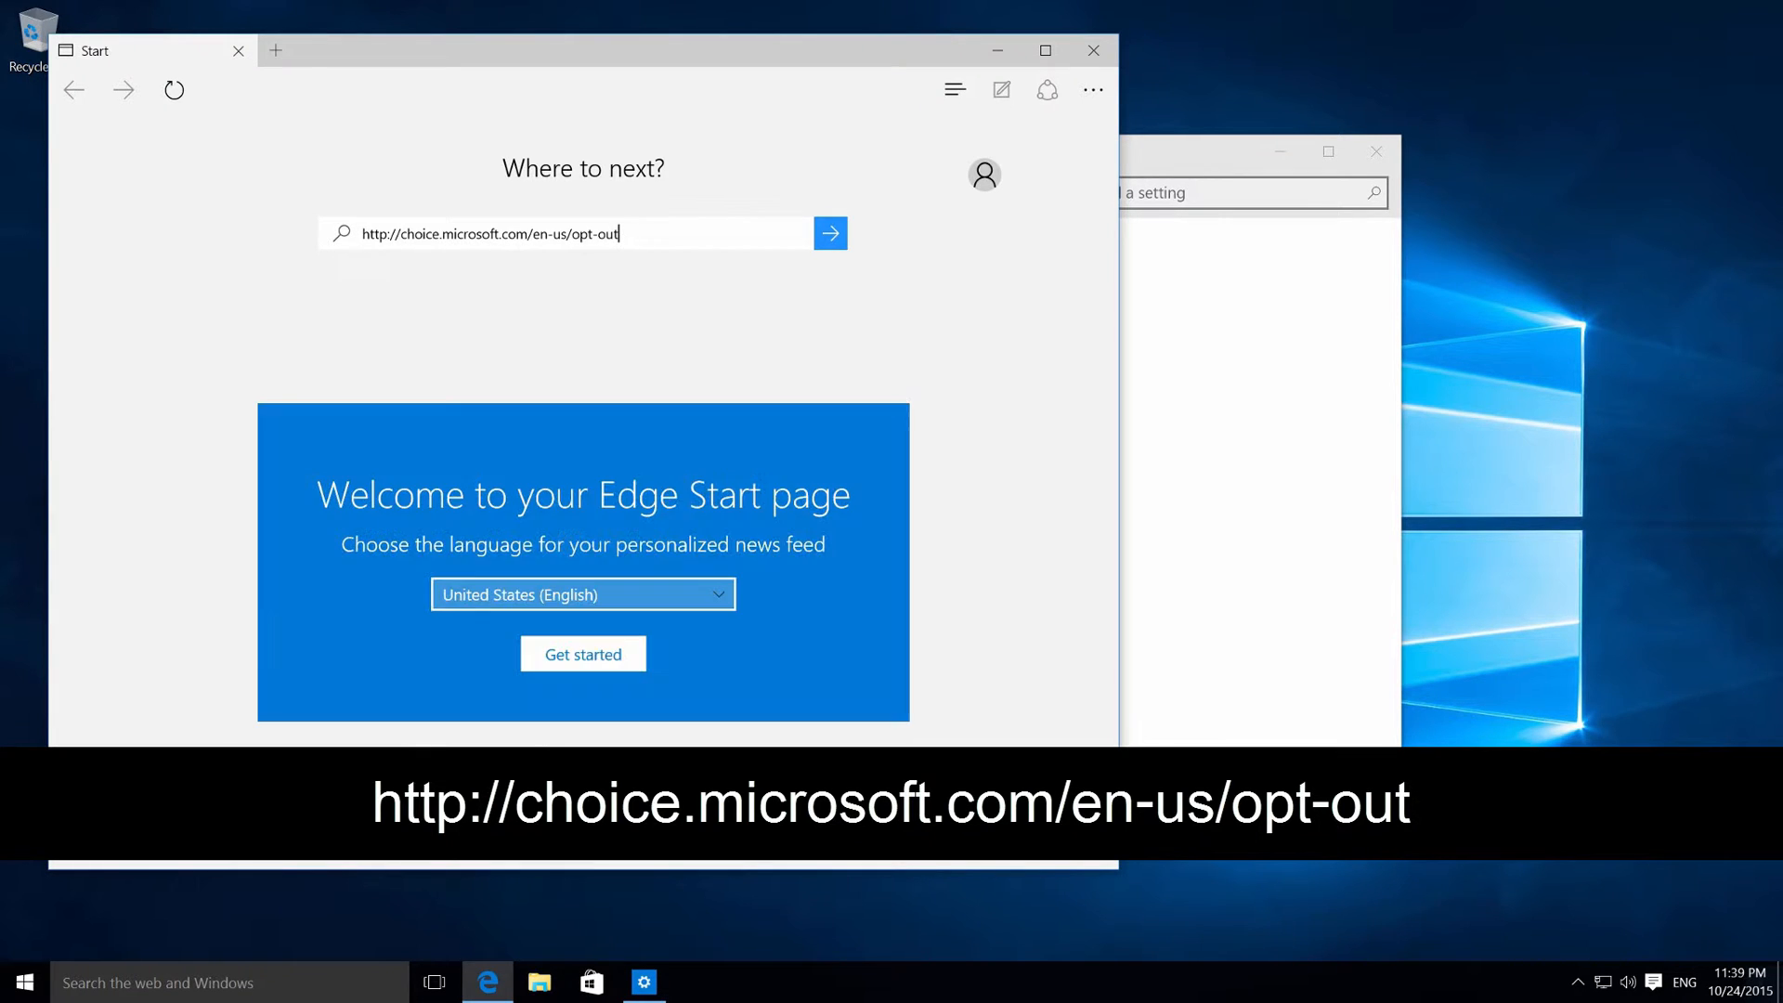
pyautogui.press('Return')
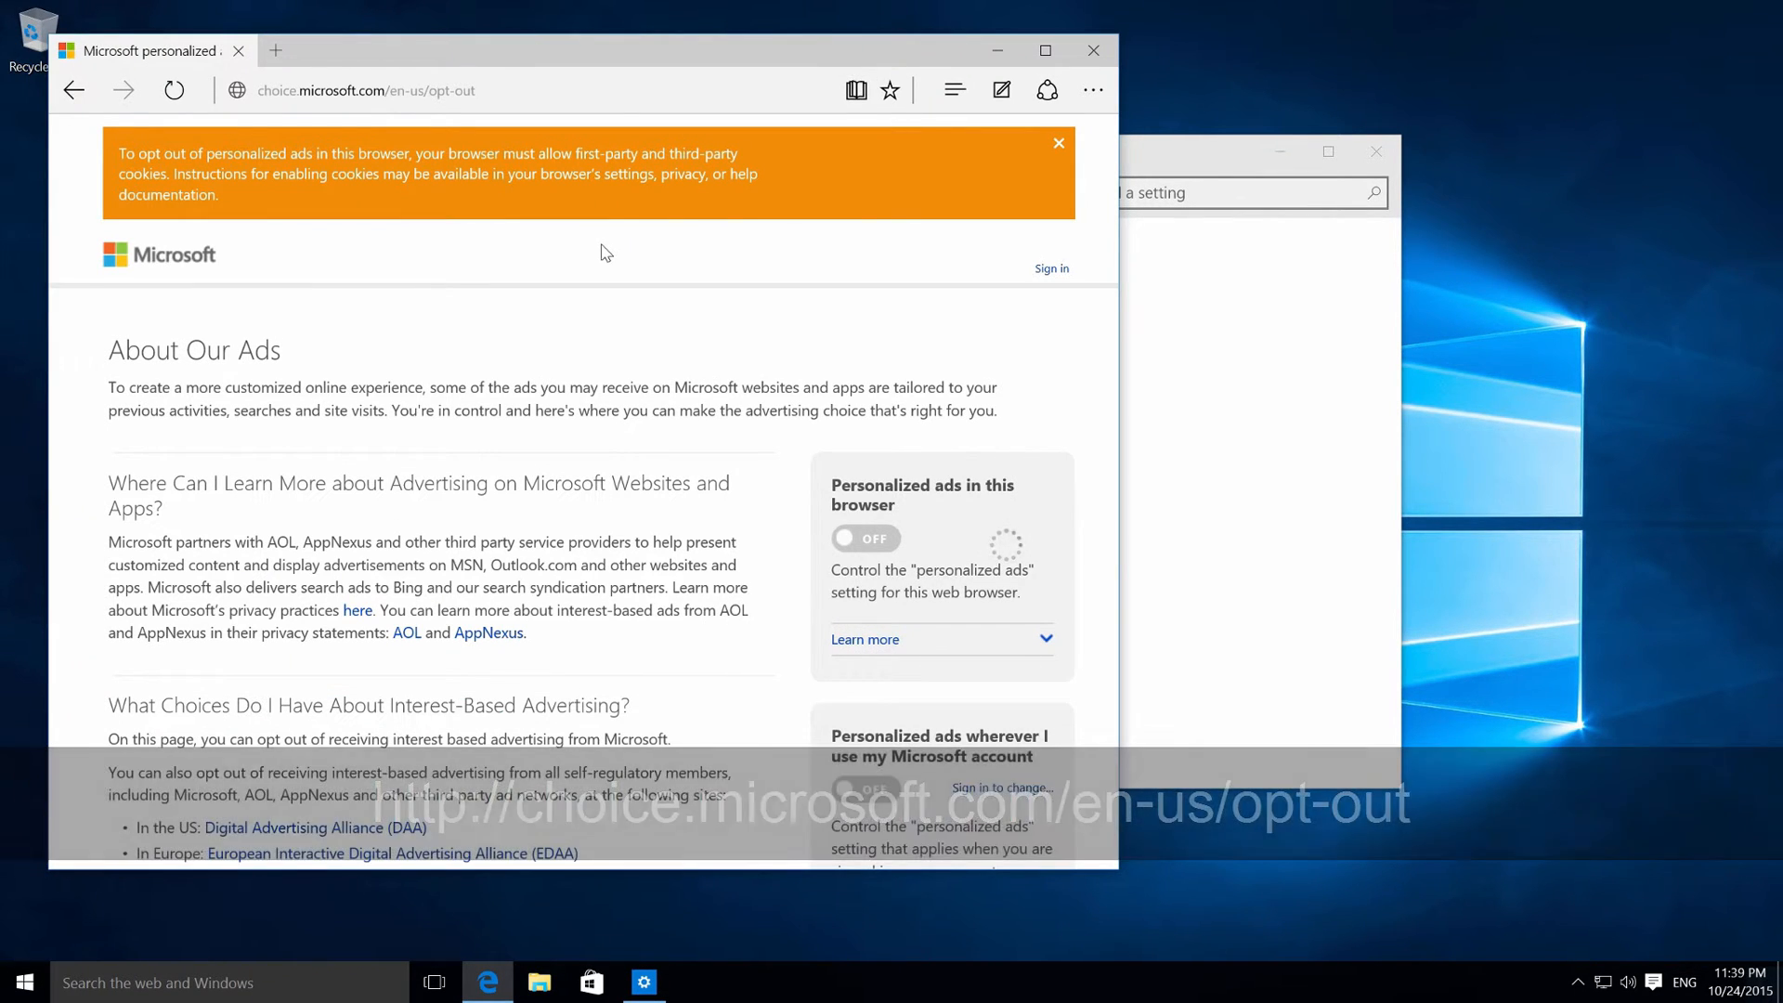
pyautogui.scroll(-2, 1110, 377)
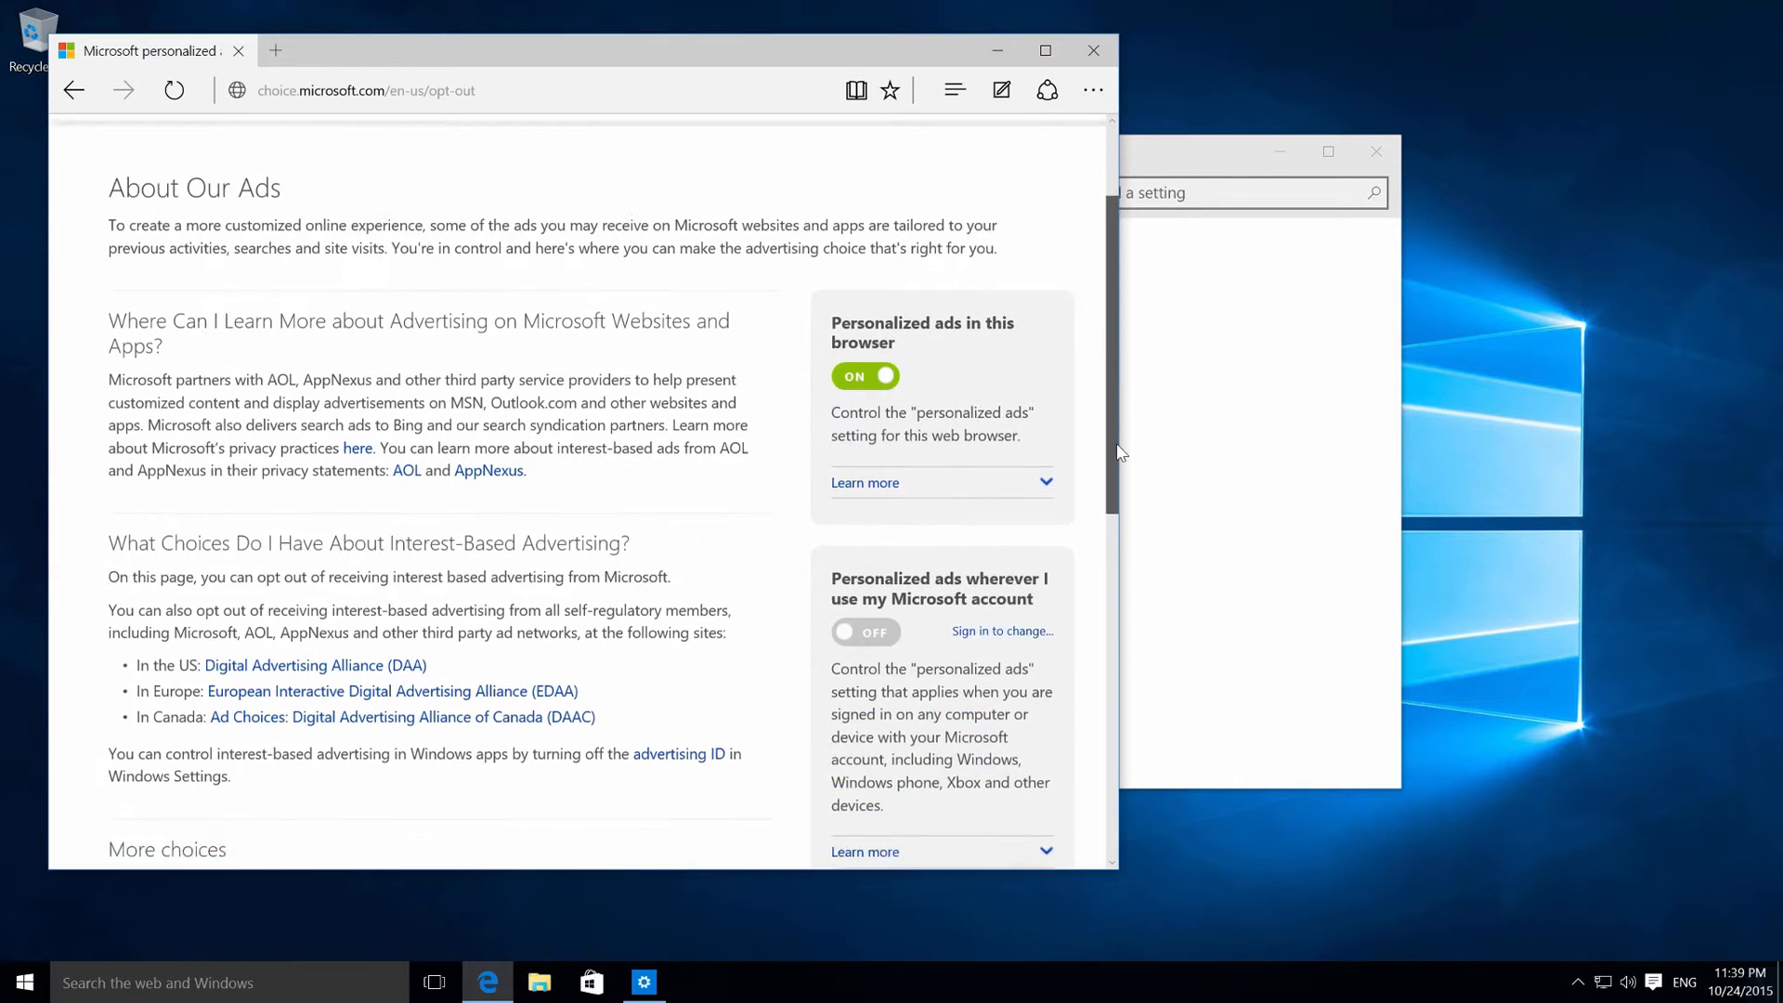
pyautogui.click(862, 356)
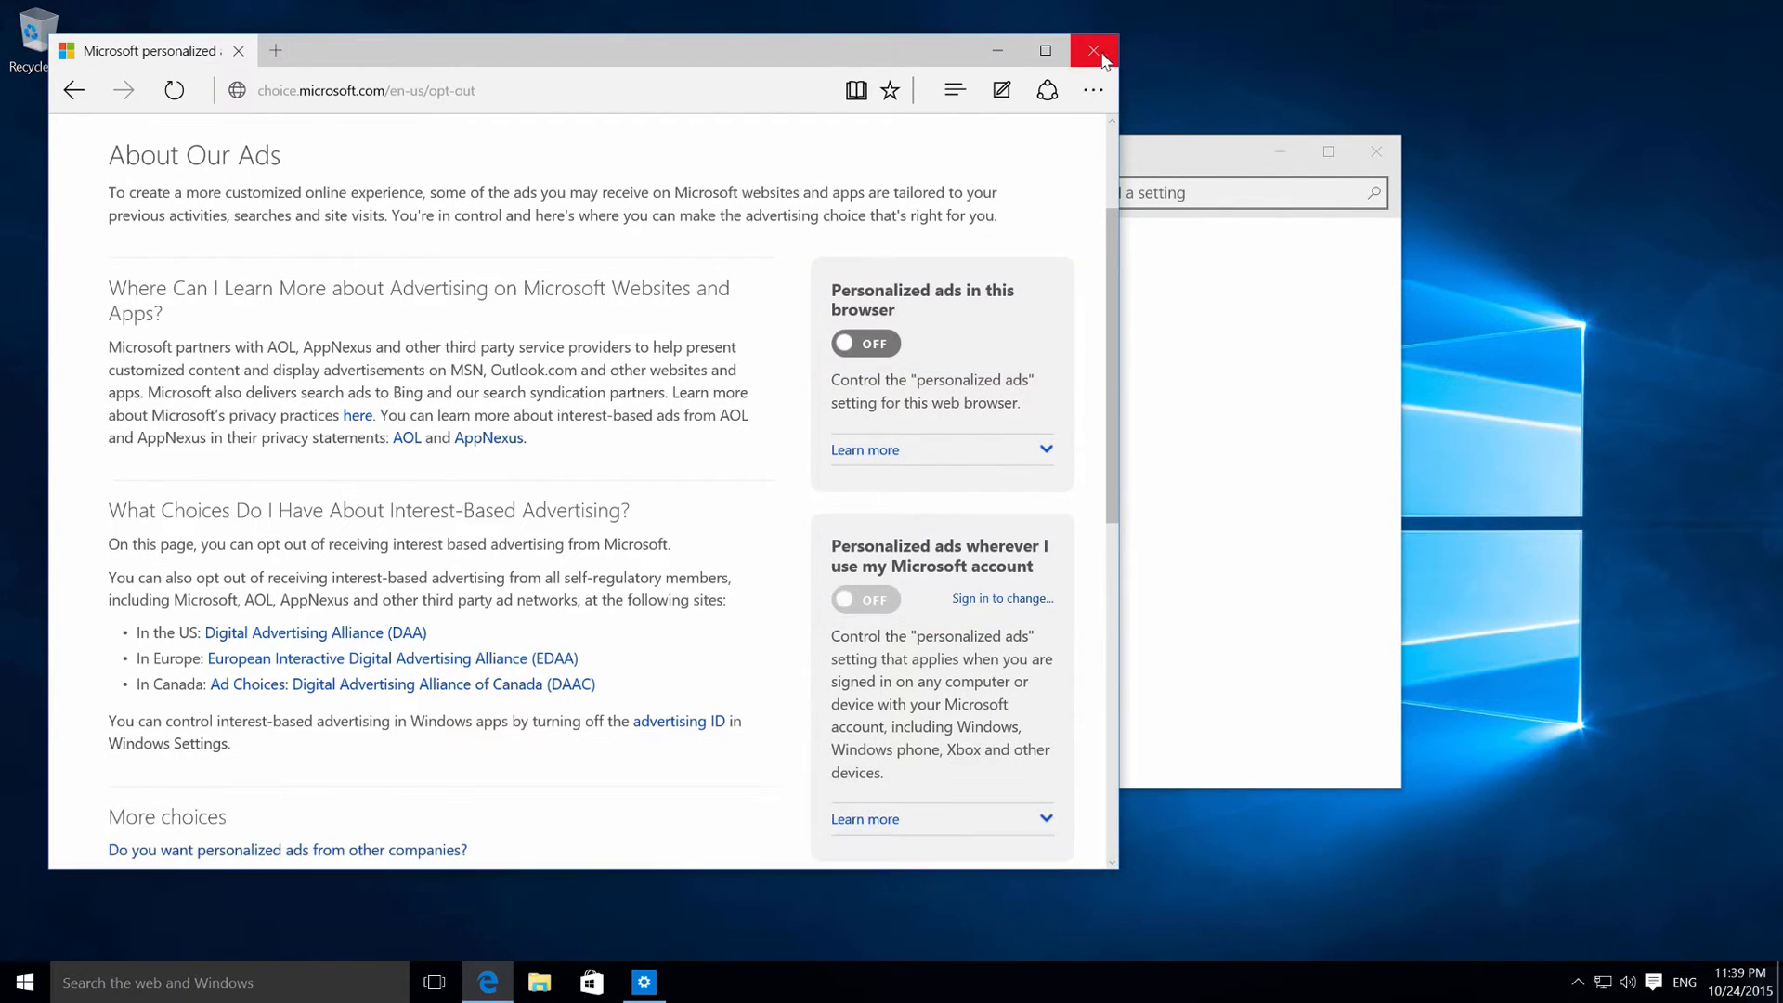
pyautogui.click(1102, 54)
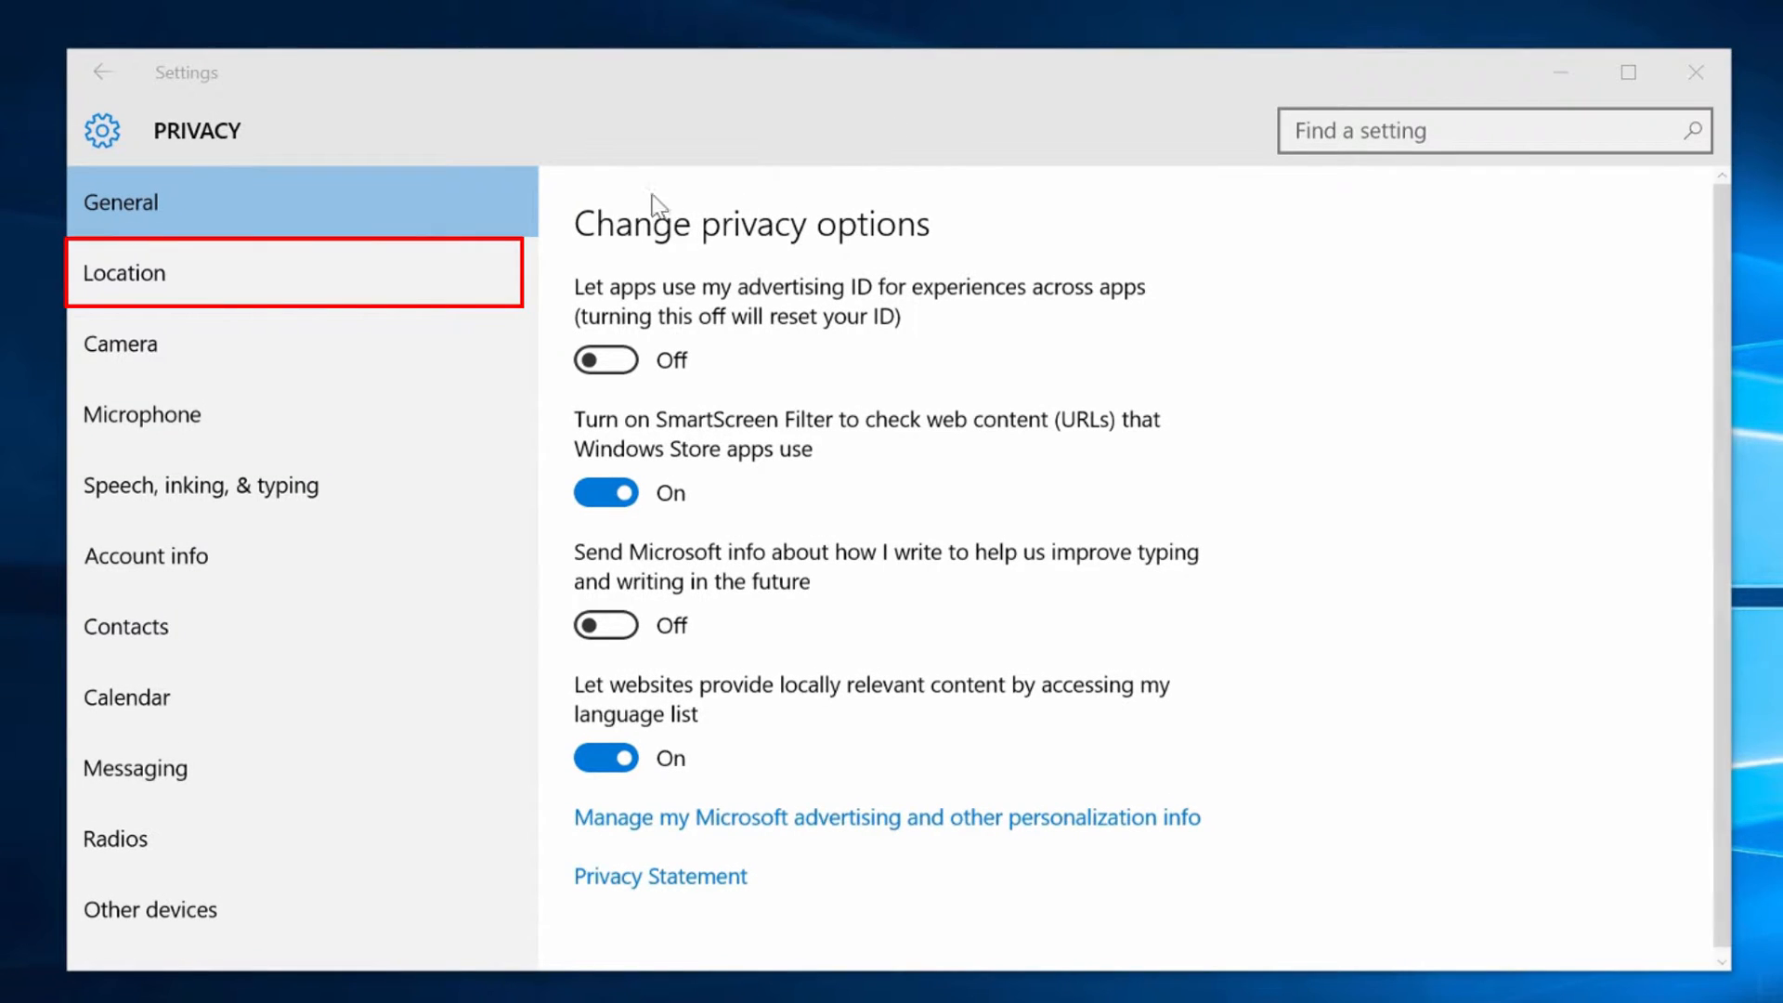
# Turn off location services for this account and clear the location history on this device.
pyautogui.click(439, 281)
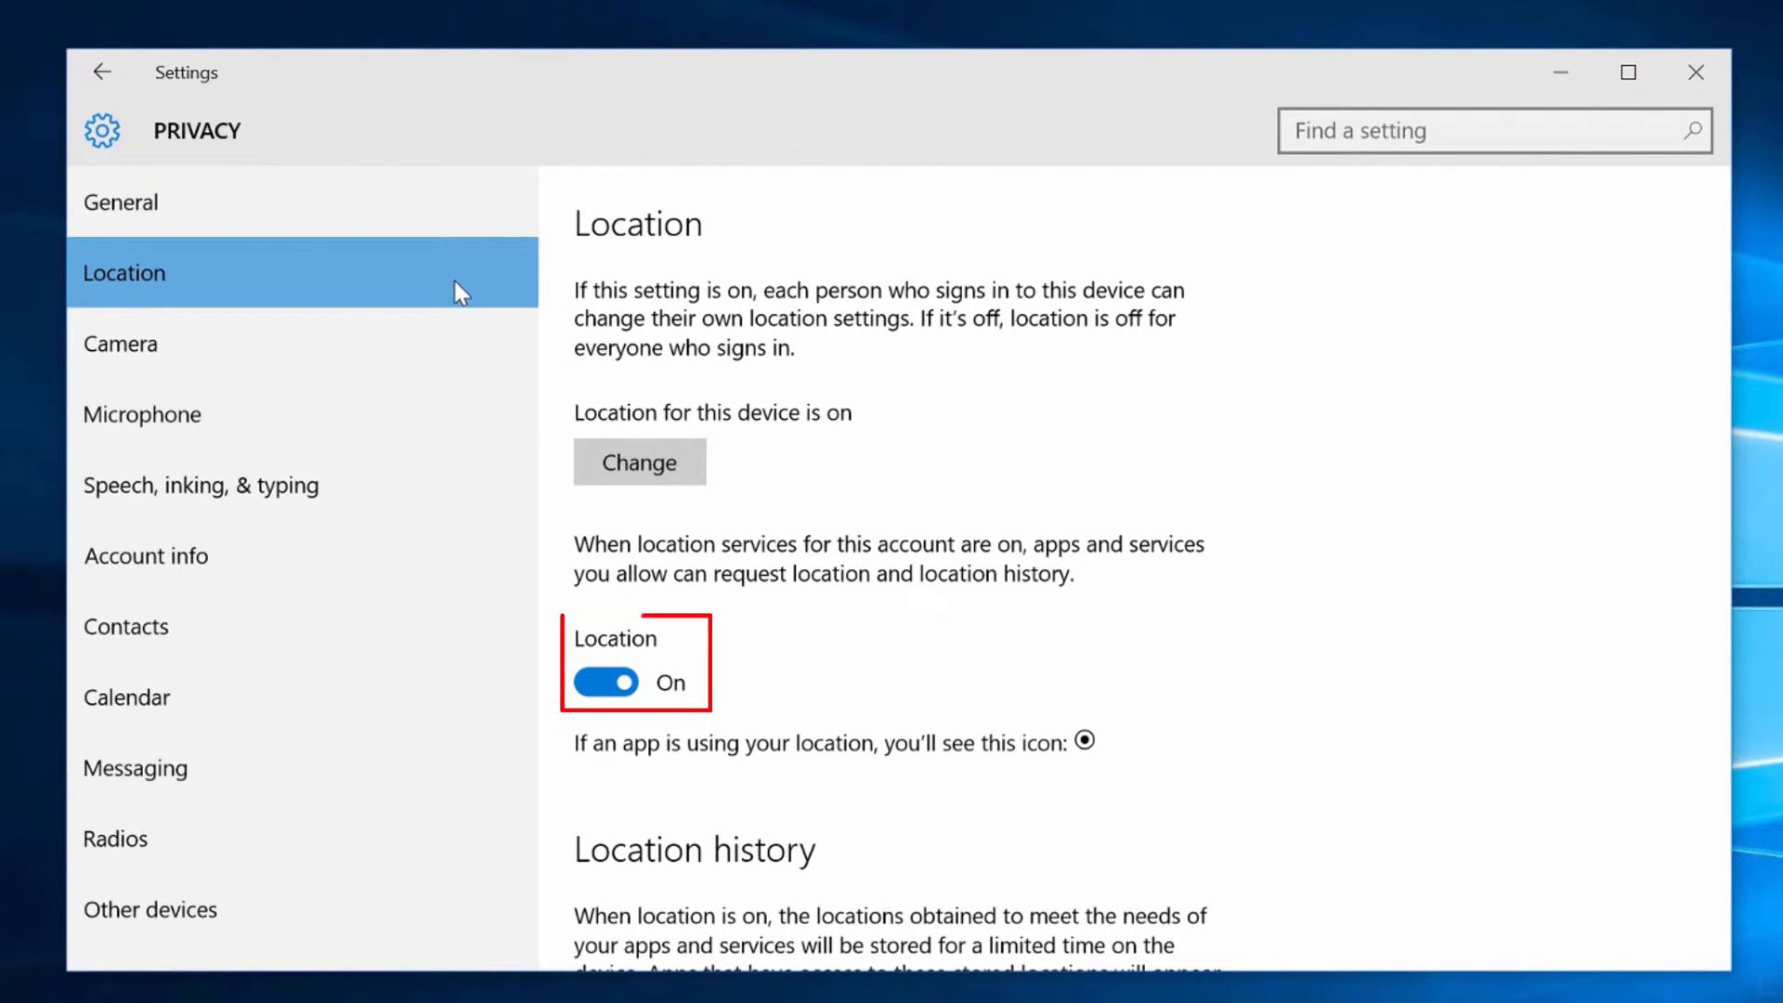
pyautogui.click(619, 687)
pyautogui.moveTo(1719, 433); pyautogui.dragTo(1713, 615)
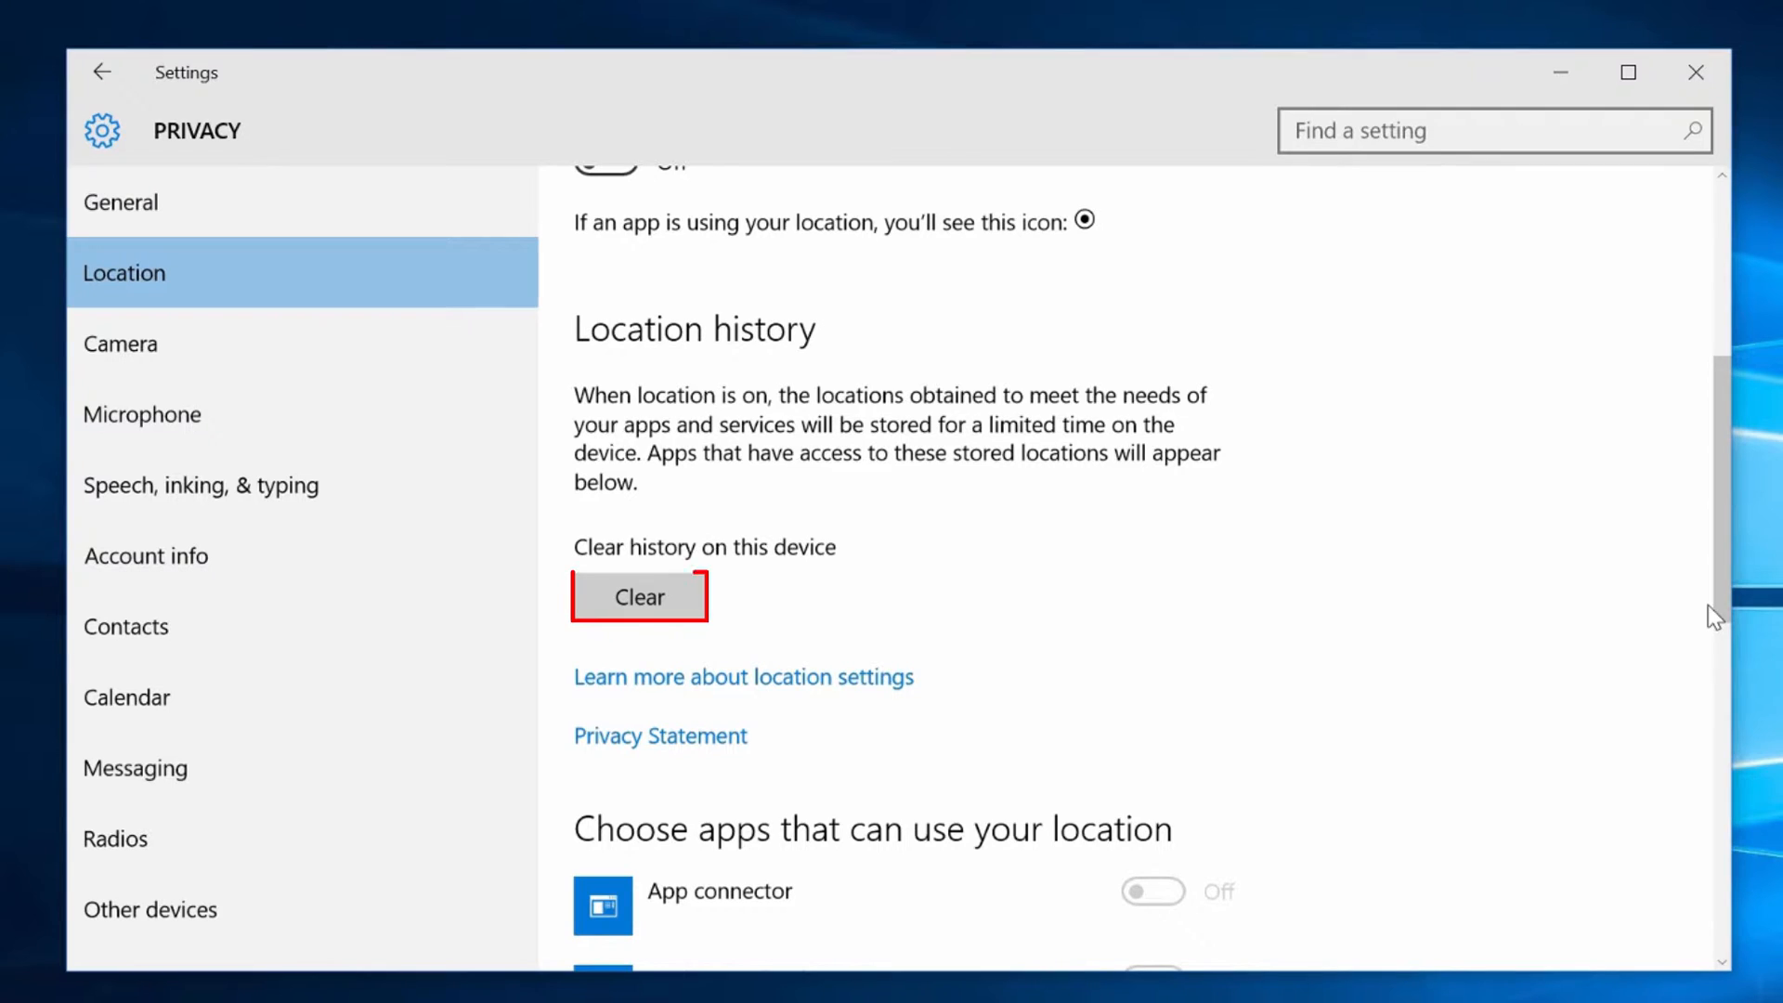
pyautogui.click(688, 610)
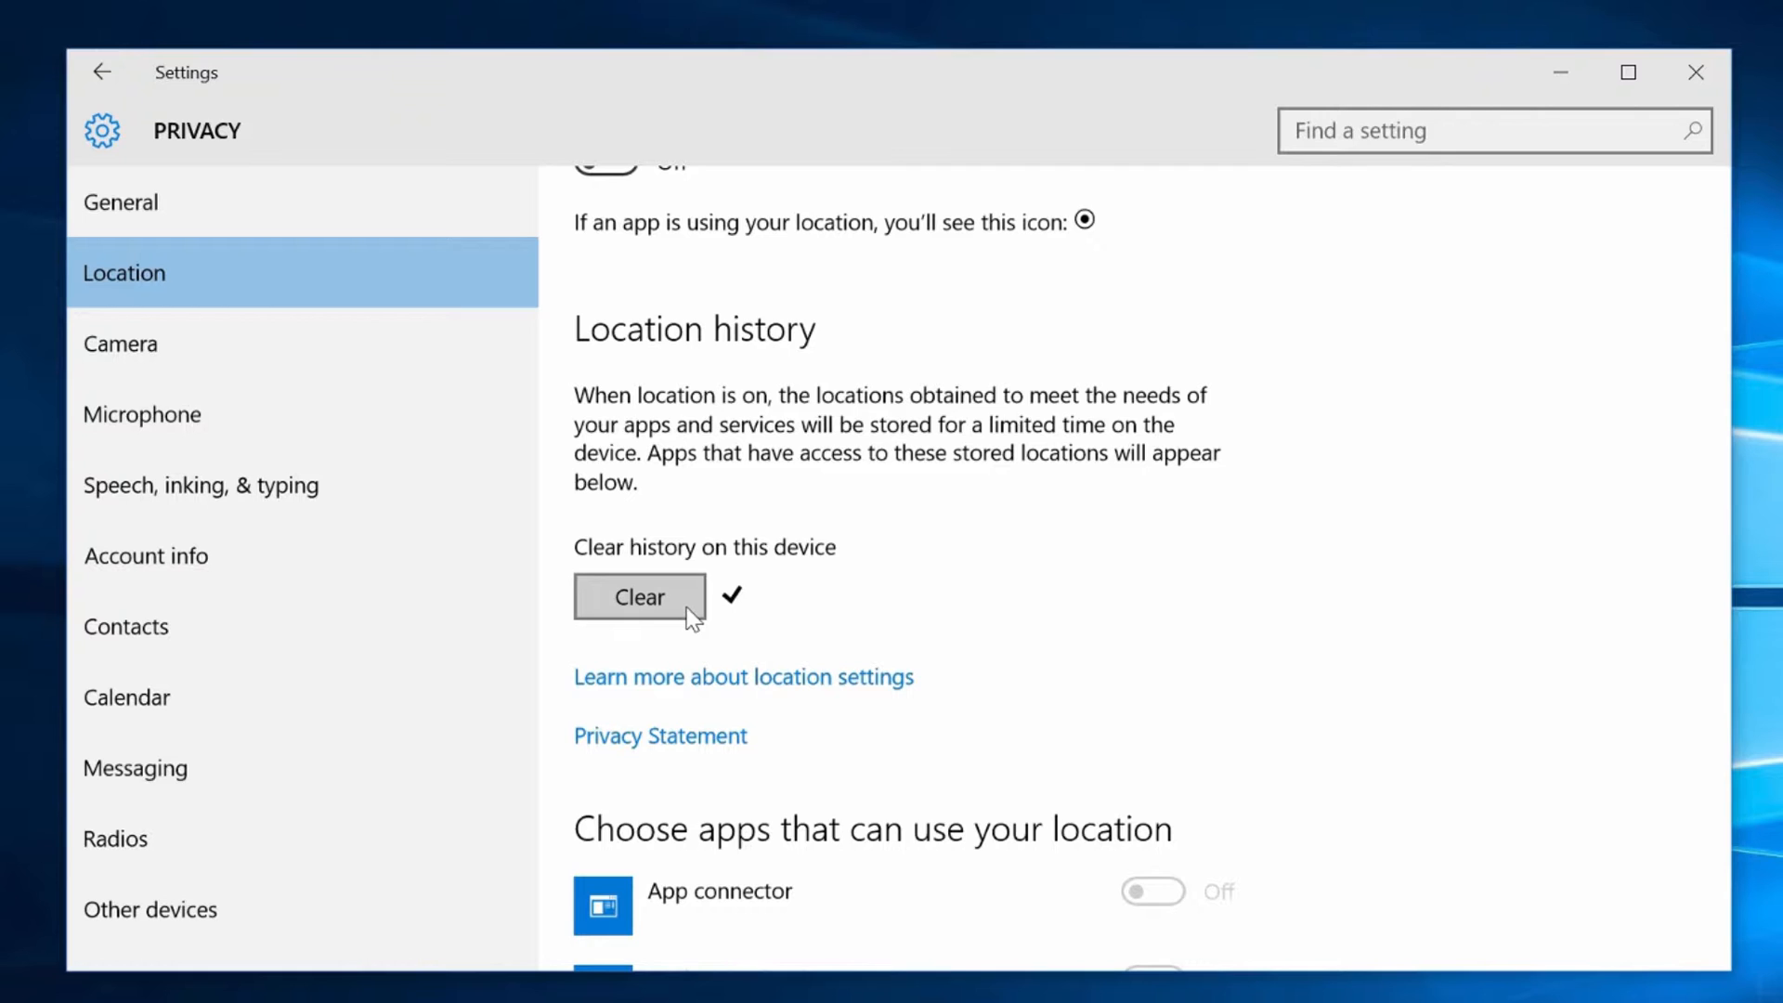
# Stop Windows and Cortana from getting to know the user's speech, inking and typing, and confirm turning it off.
pyautogui.click(411, 486)
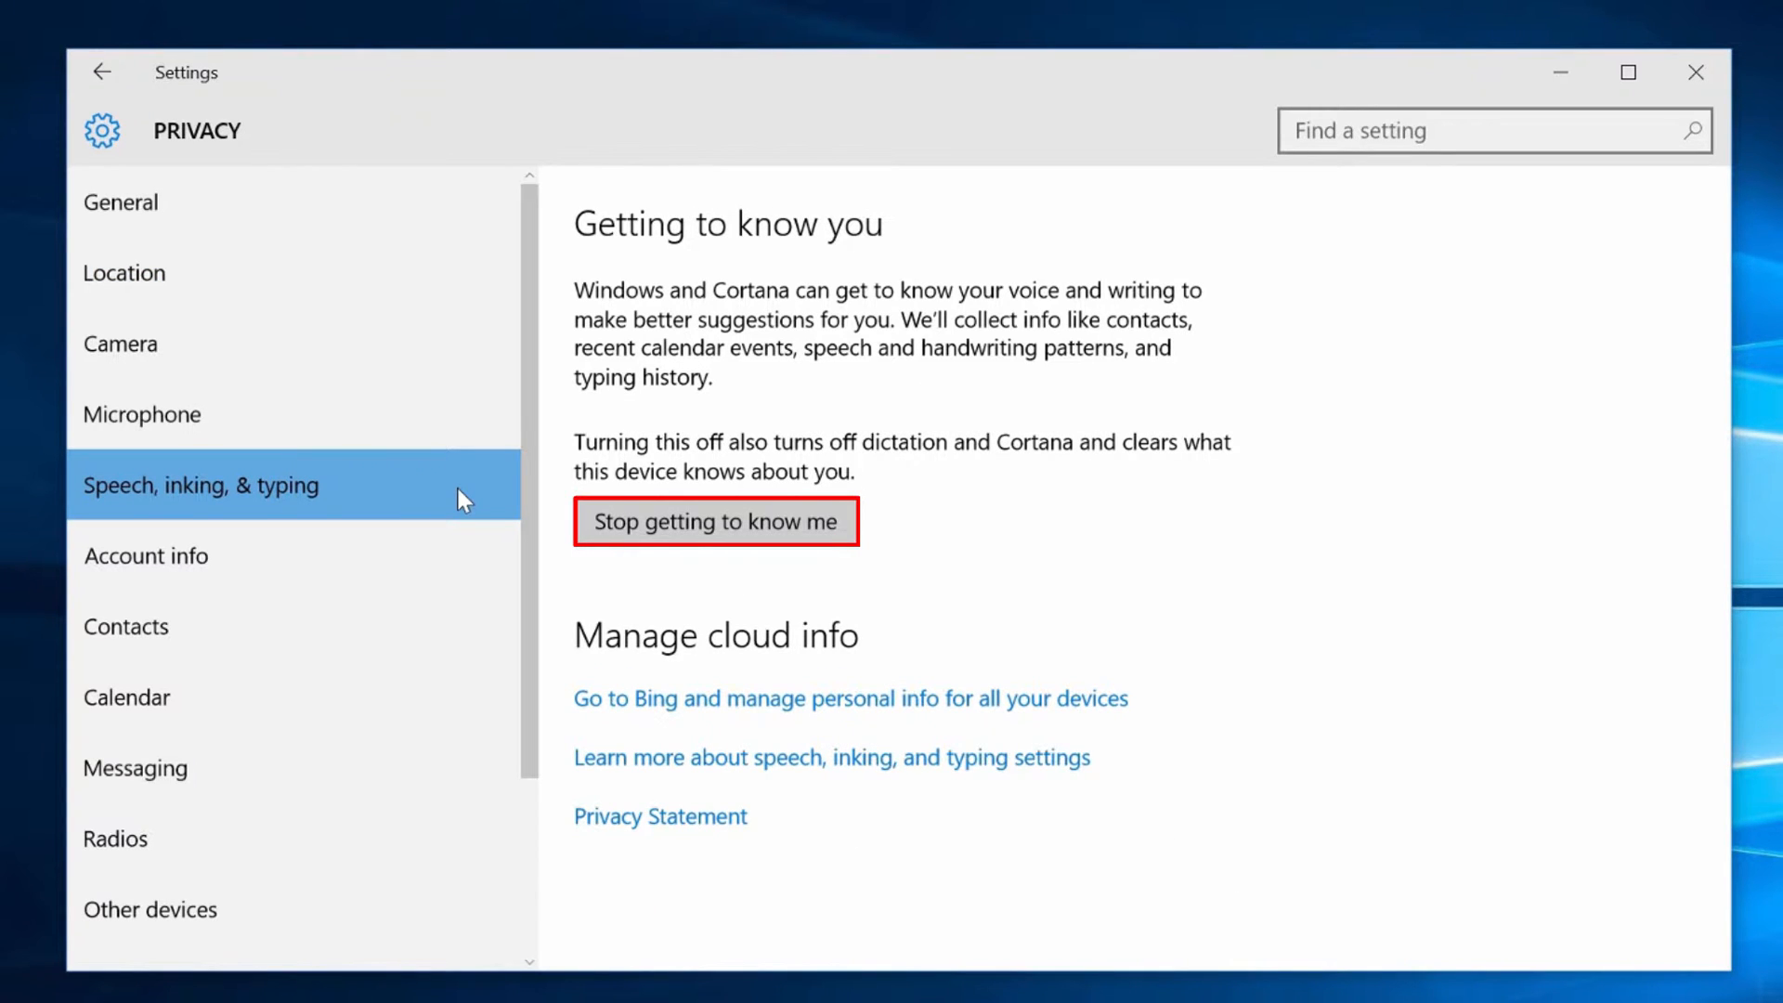
pyautogui.click(834, 537)
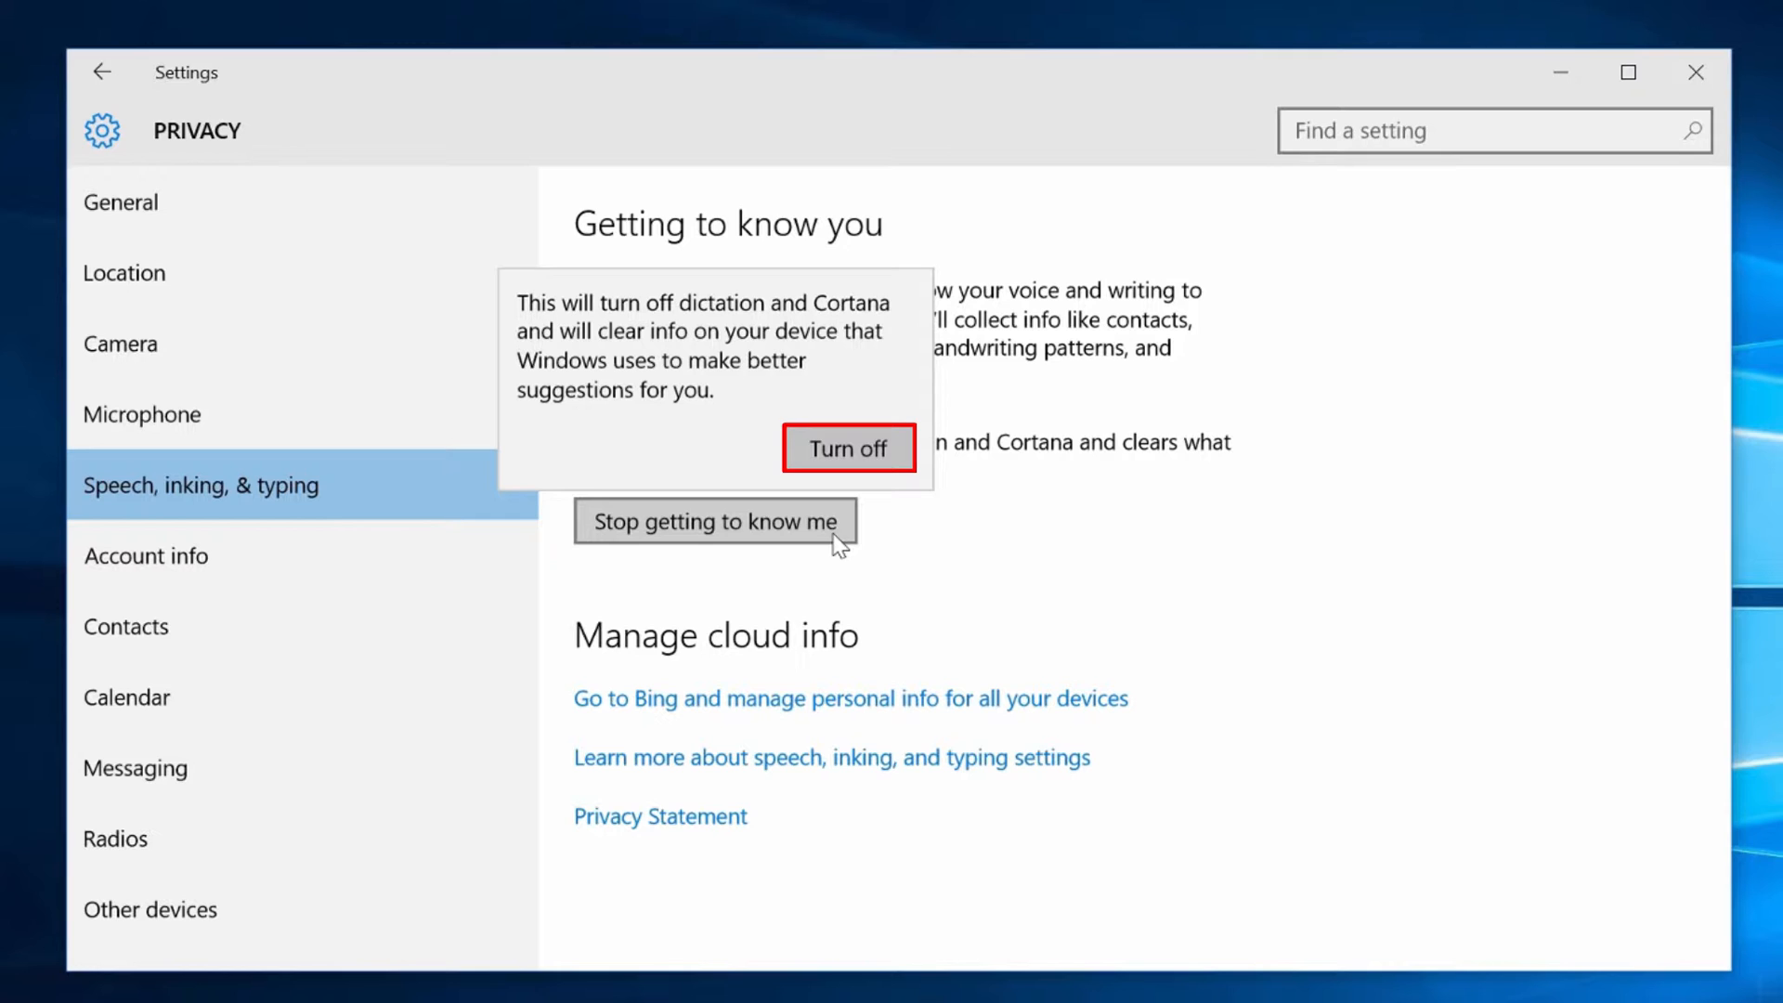
pyautogui.click(889, 459)
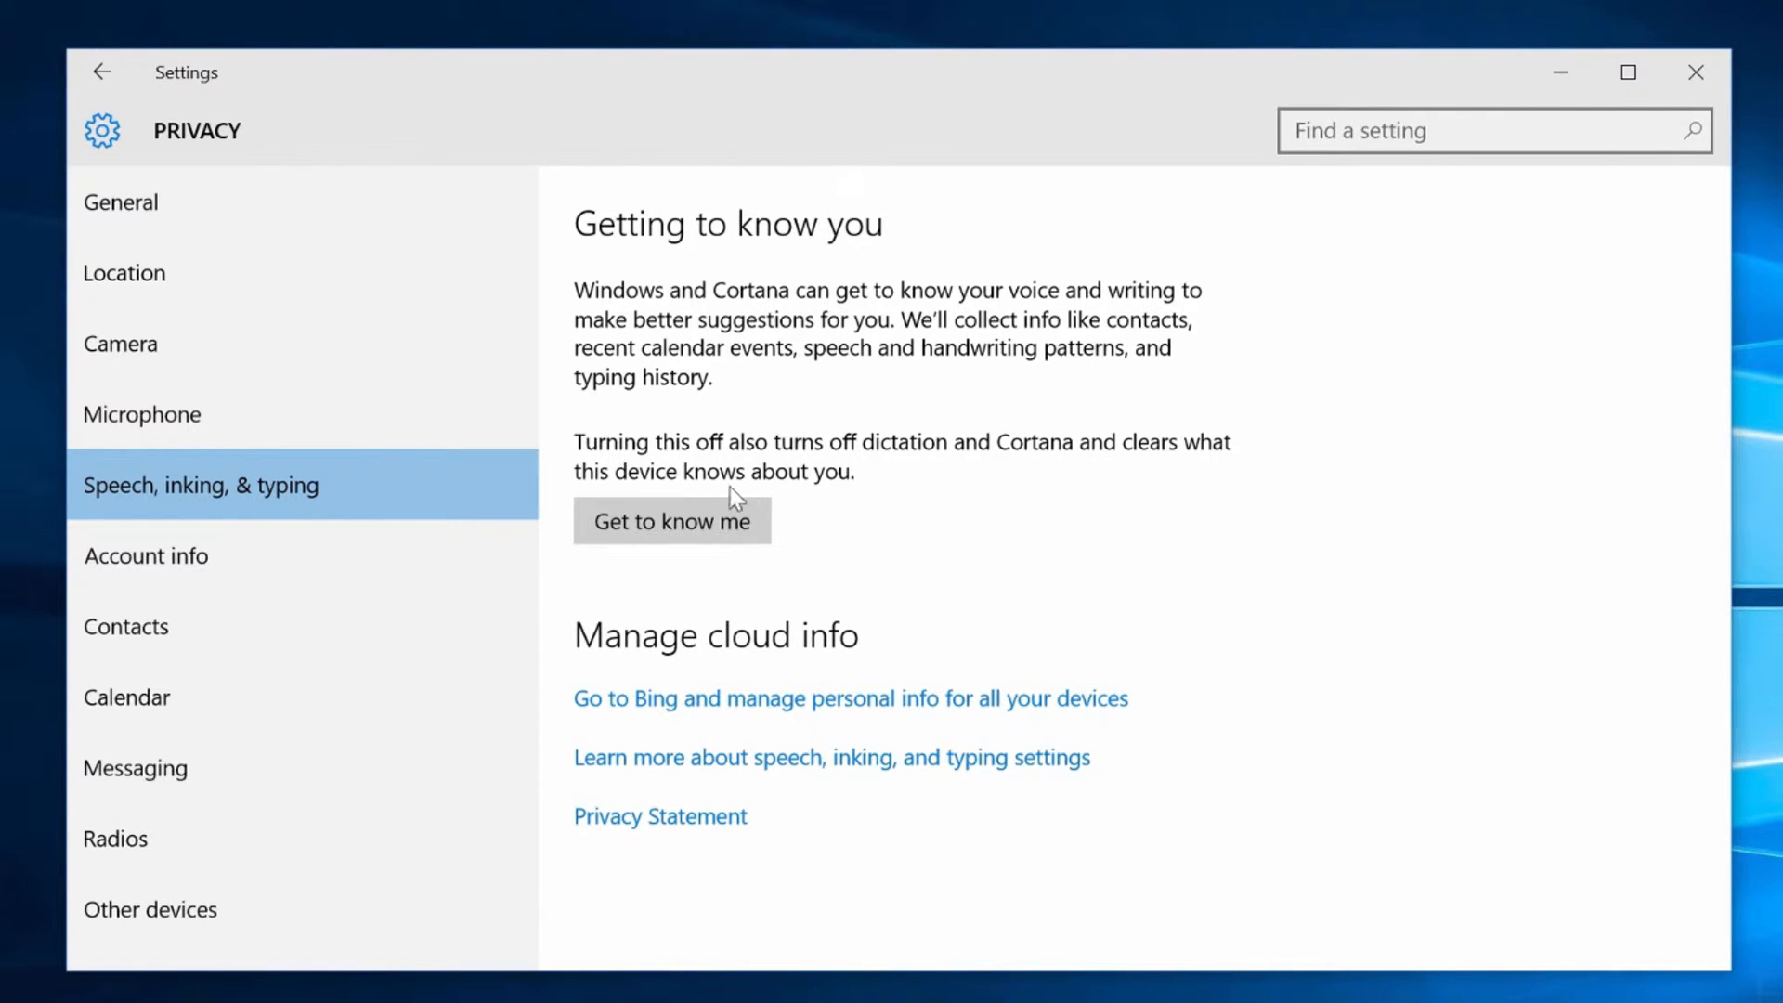
# Turn off app access to the account info and to the camera.
pyautogui.click(462, 553)
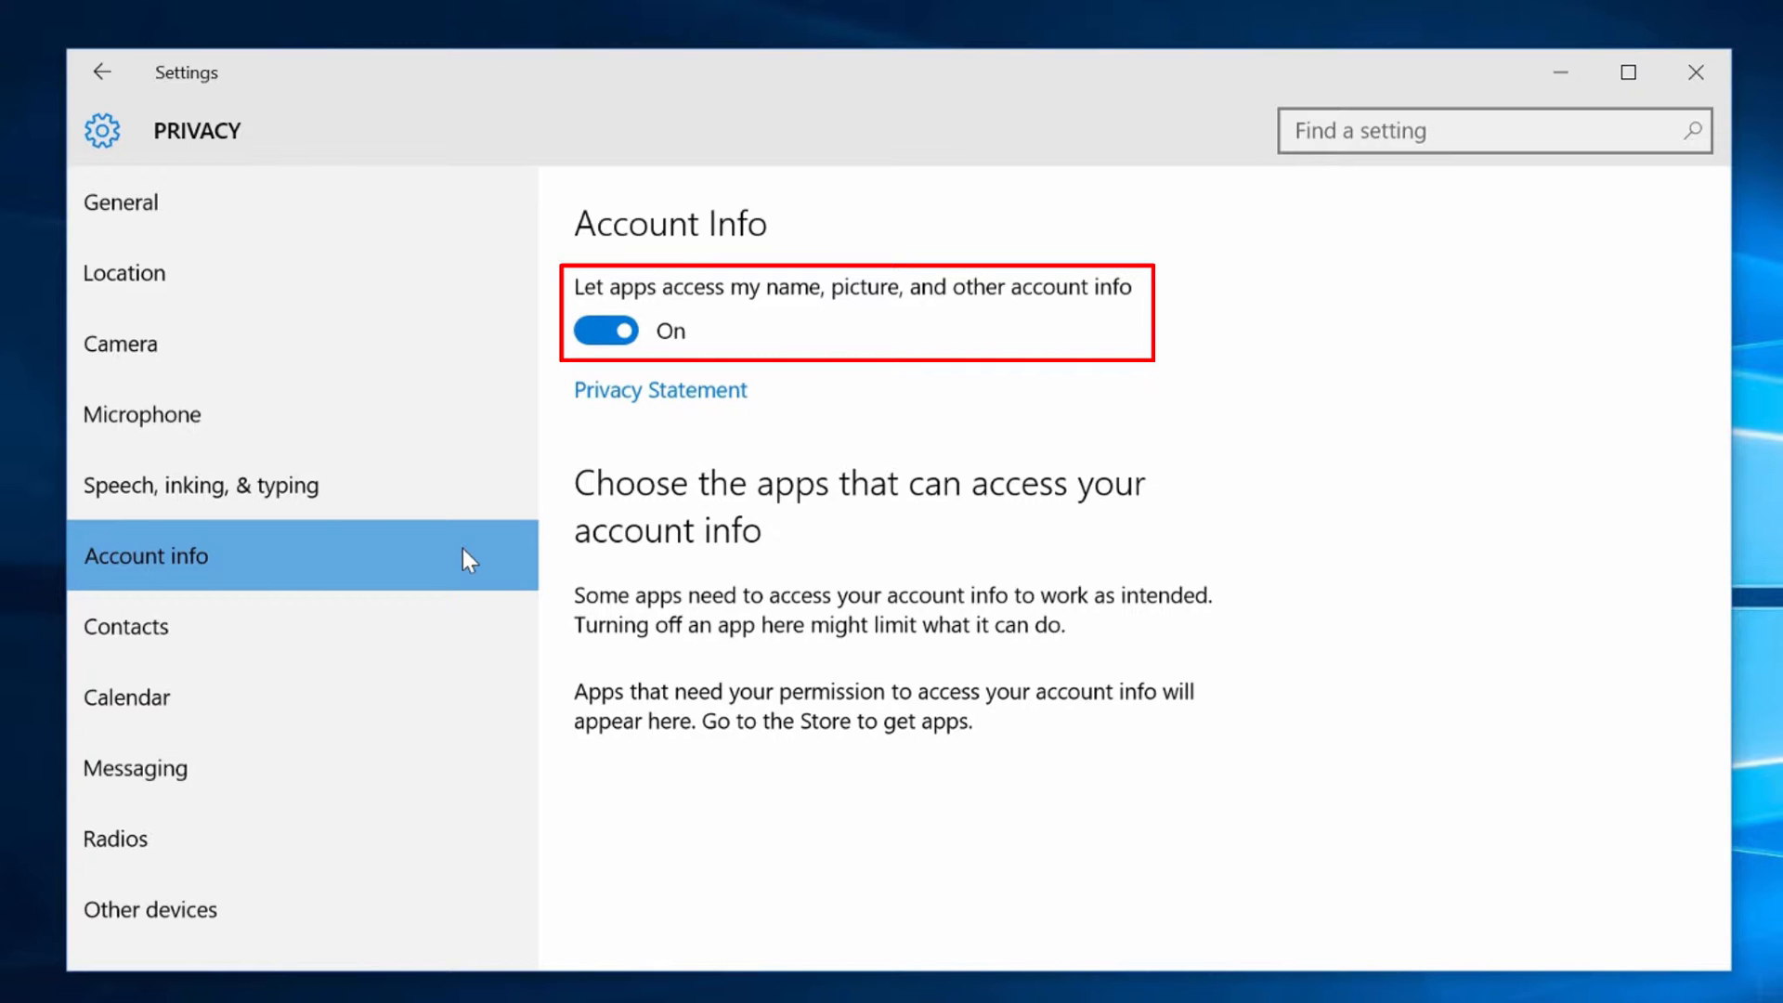
pyautogui.click(605, 347)
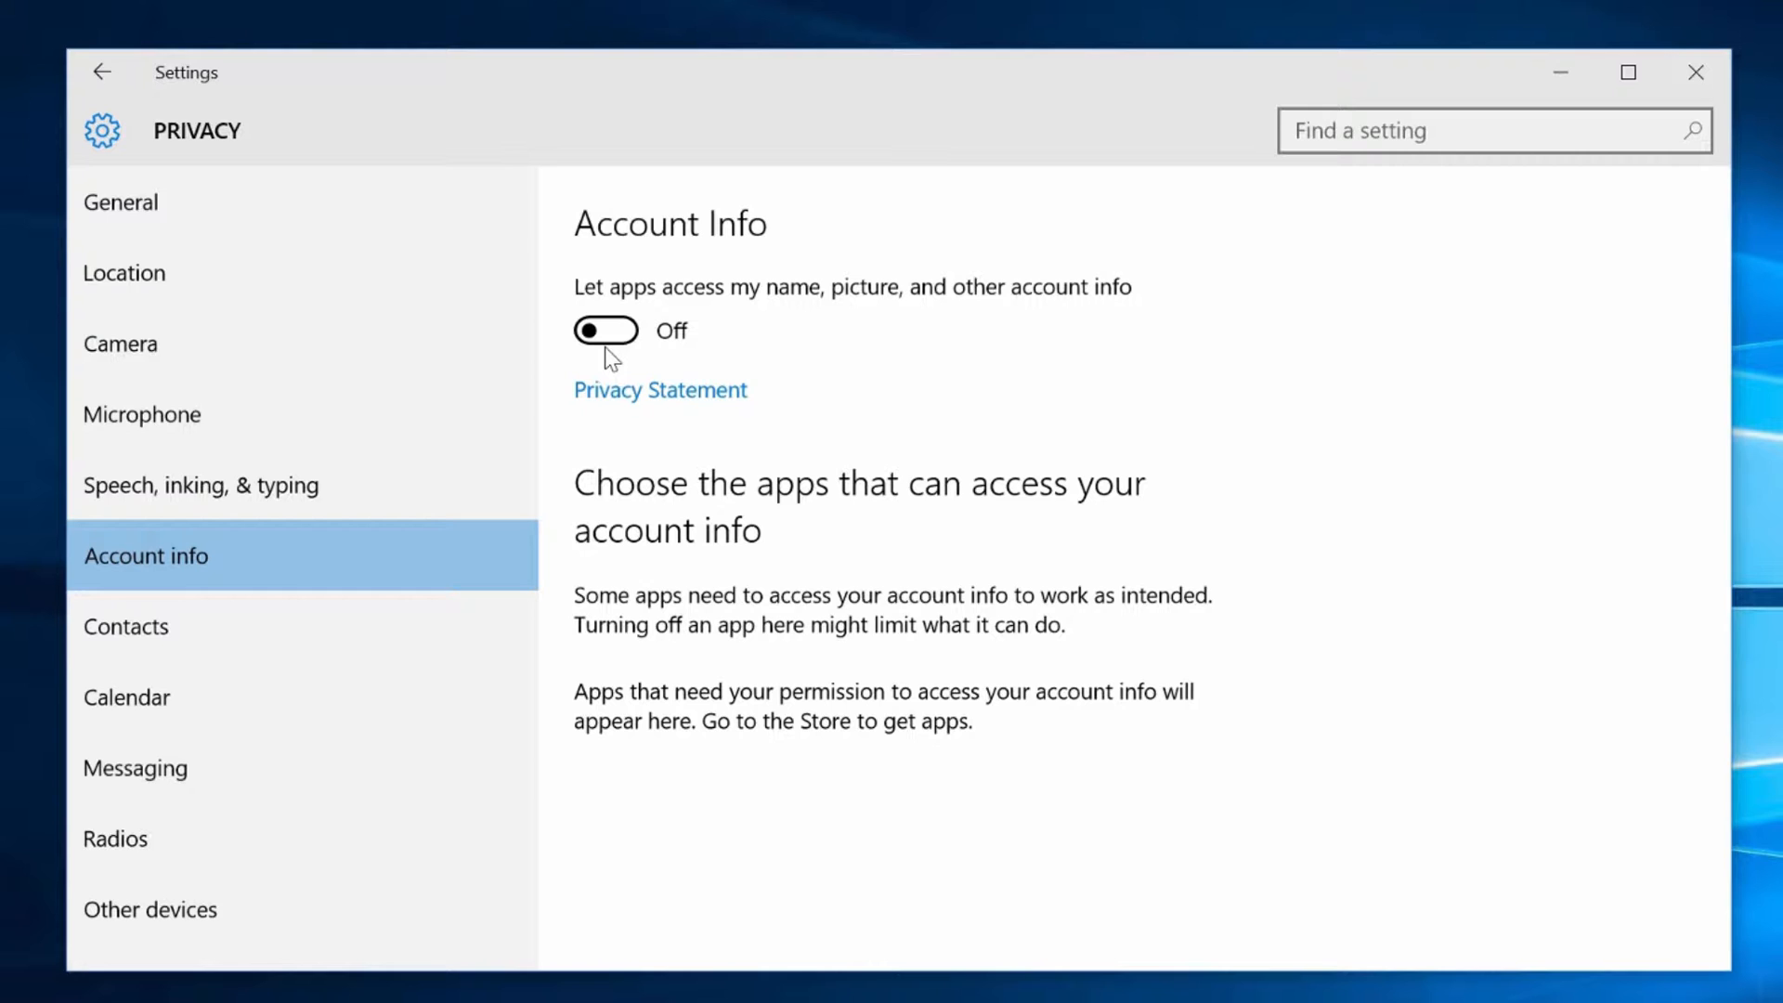
pyautogui.click(400, 341)
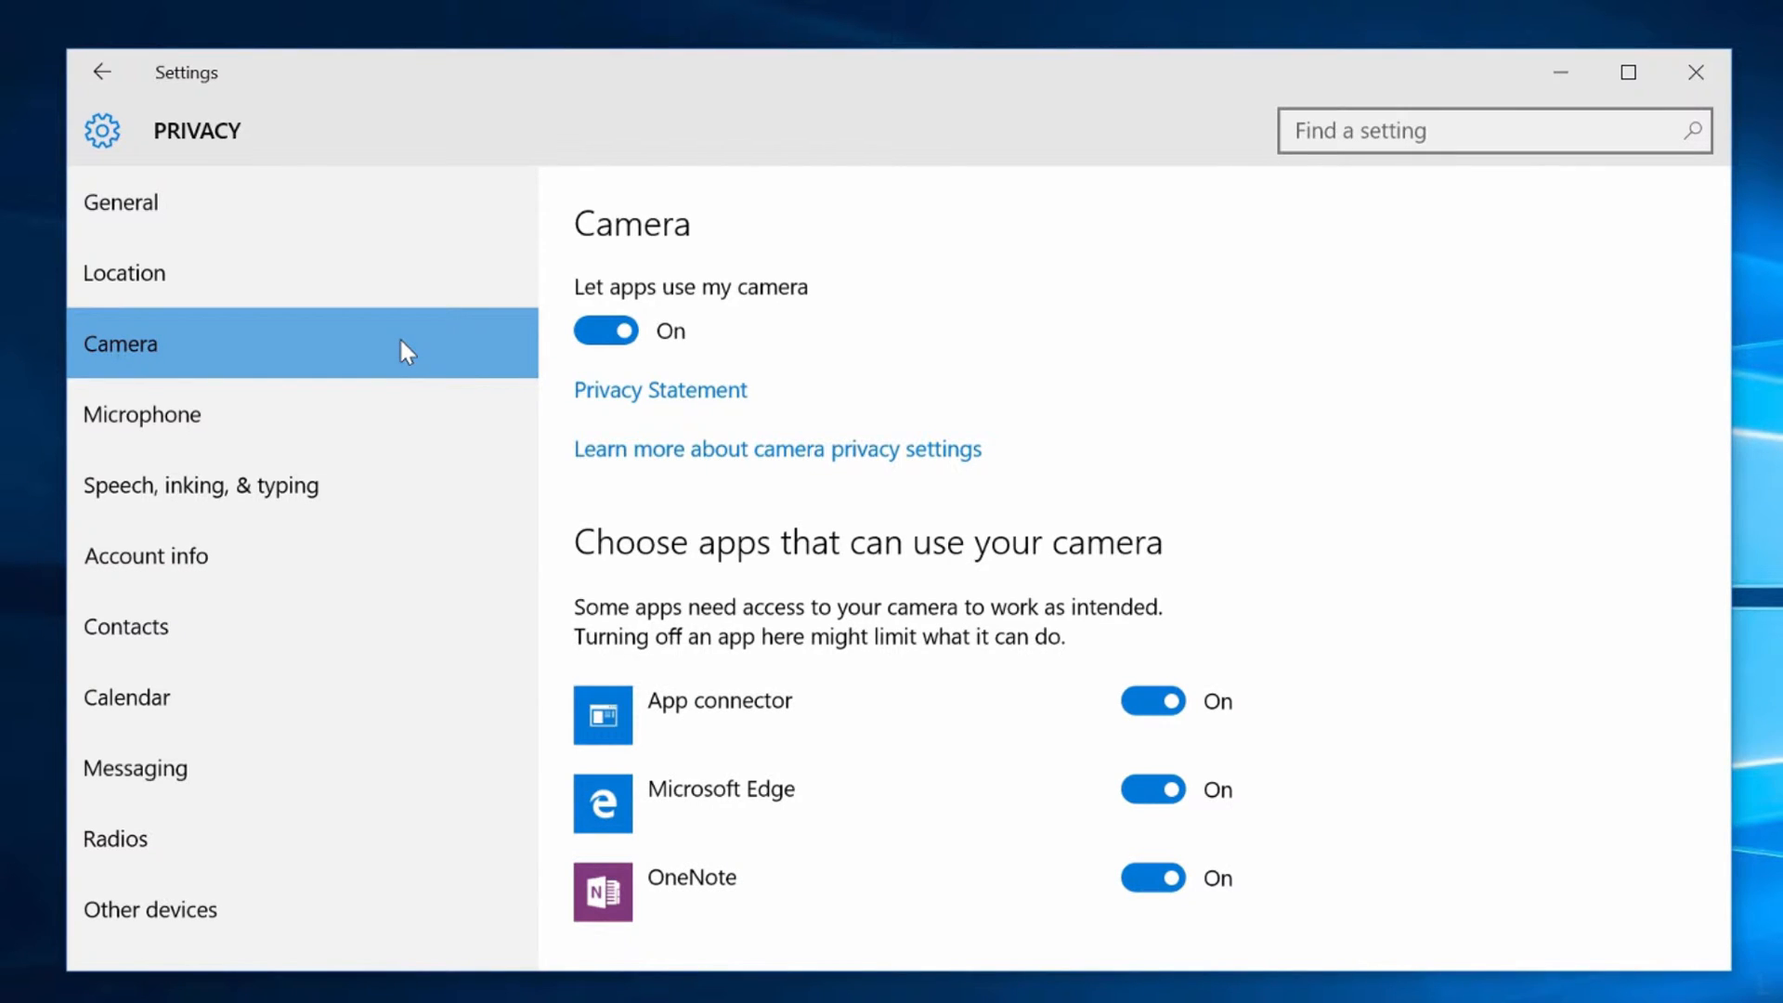
pyautogui.click(596, 336)
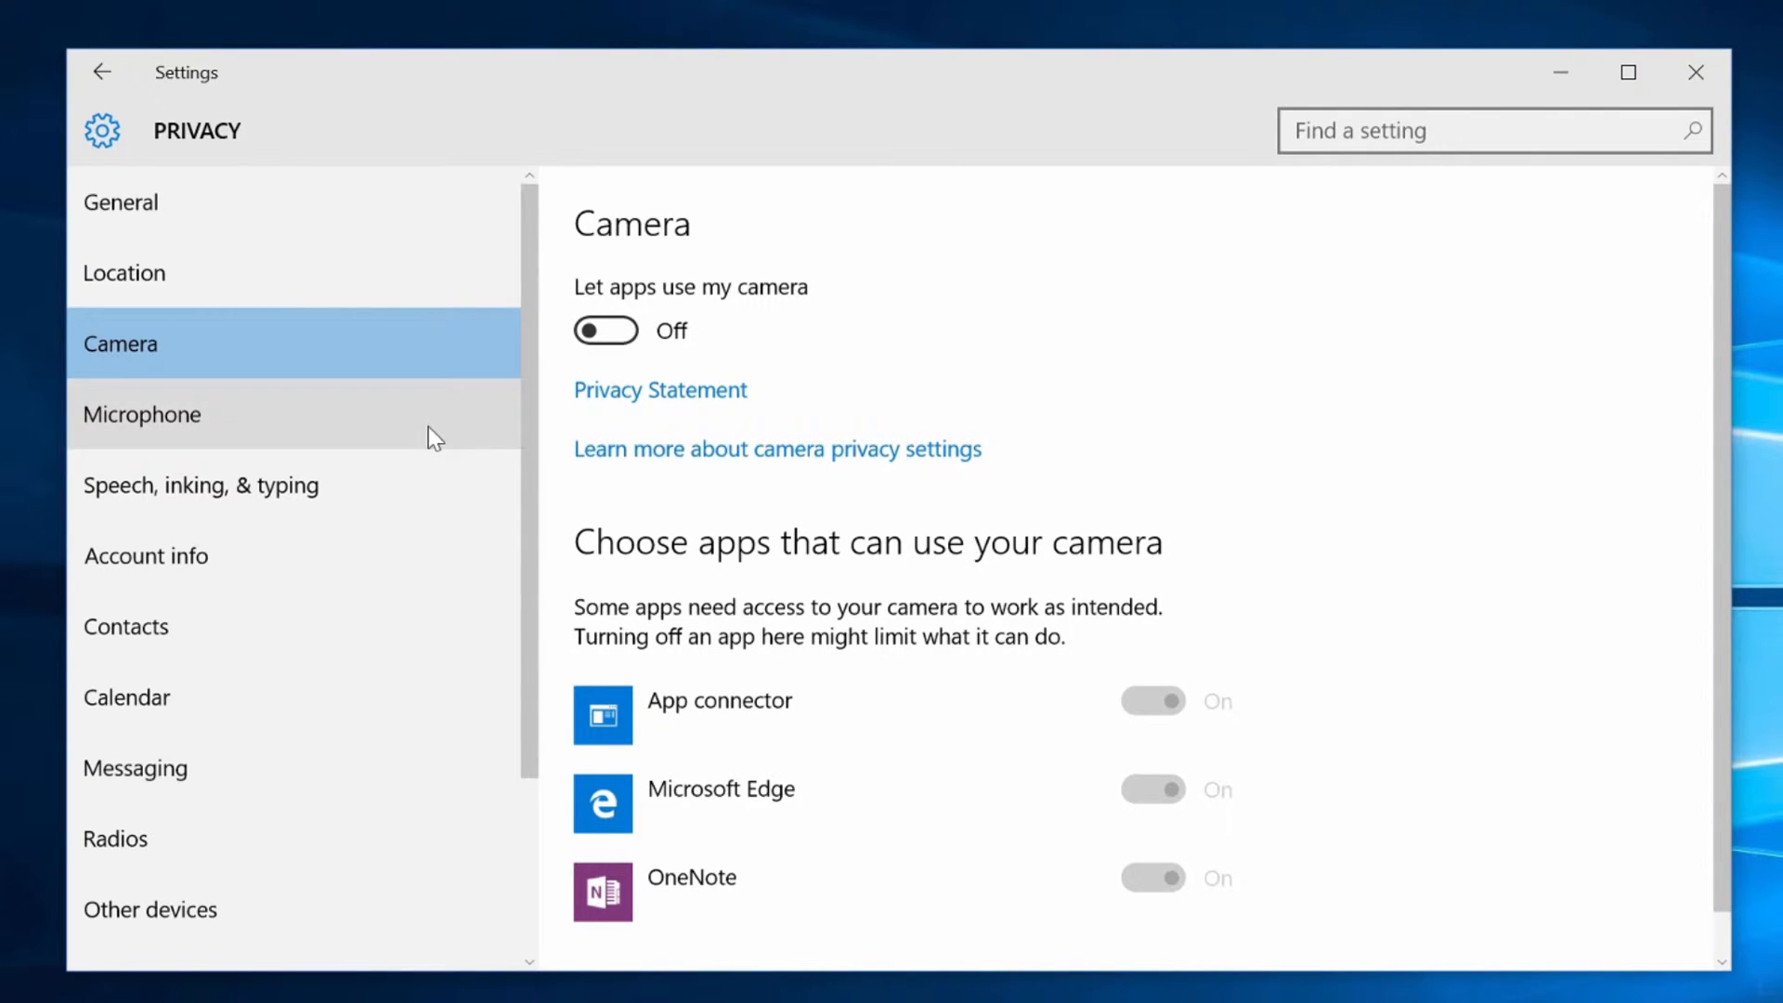
# Turn off microphone access for Microsoft Edge and Xbox.
pyautogui.click(428, 428)
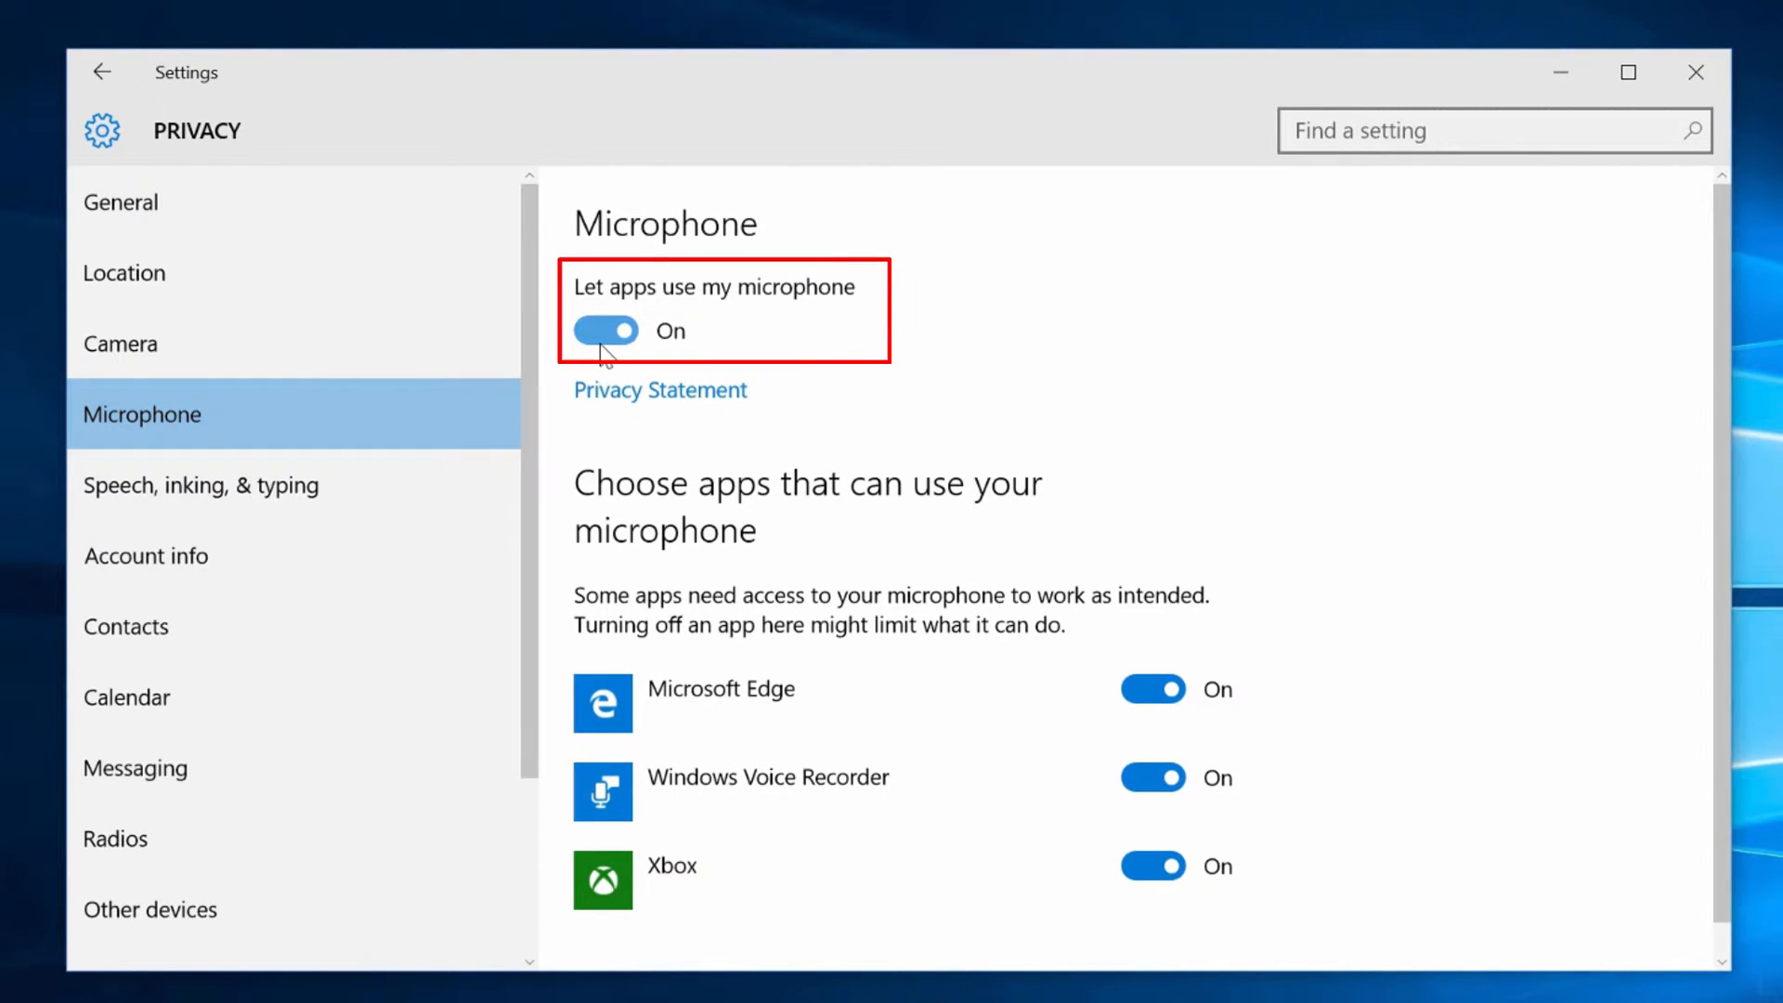
pyautogui.click(1157, 699)
pyautogui.click(1151, 867)
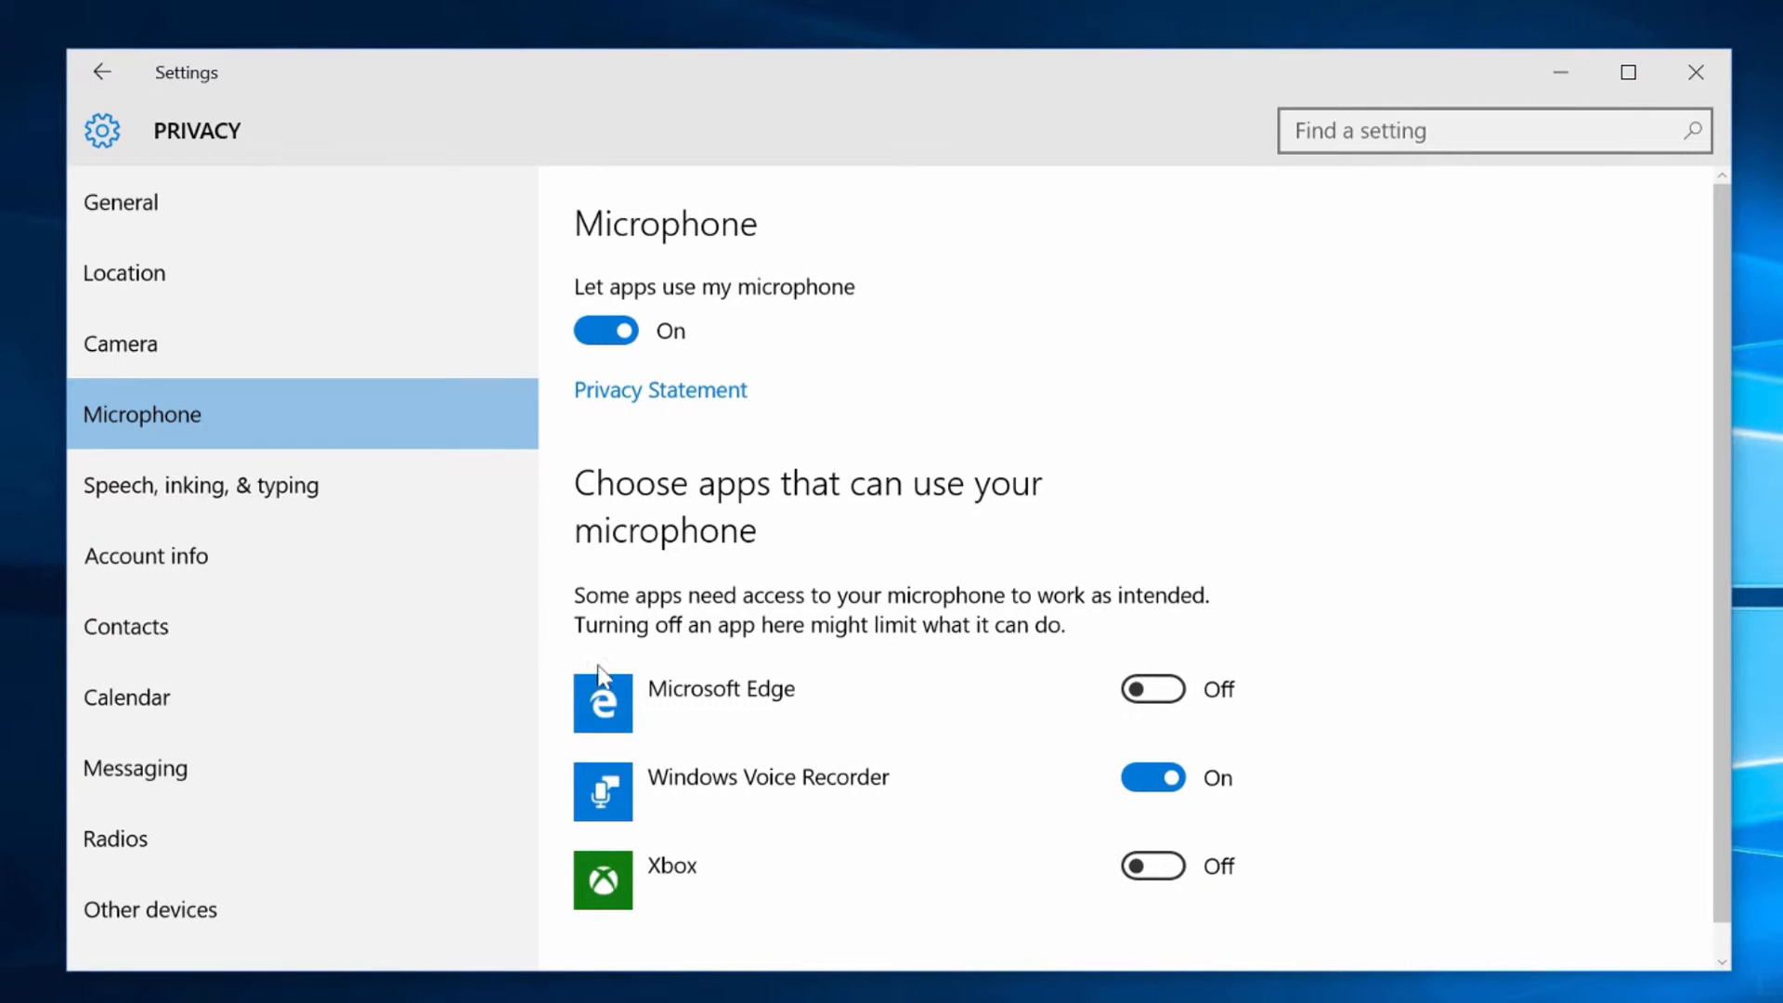
# Check the contacts and calendar privacy options, and stop apps from reading or sending messages.
pyautogui.click(476, 622)
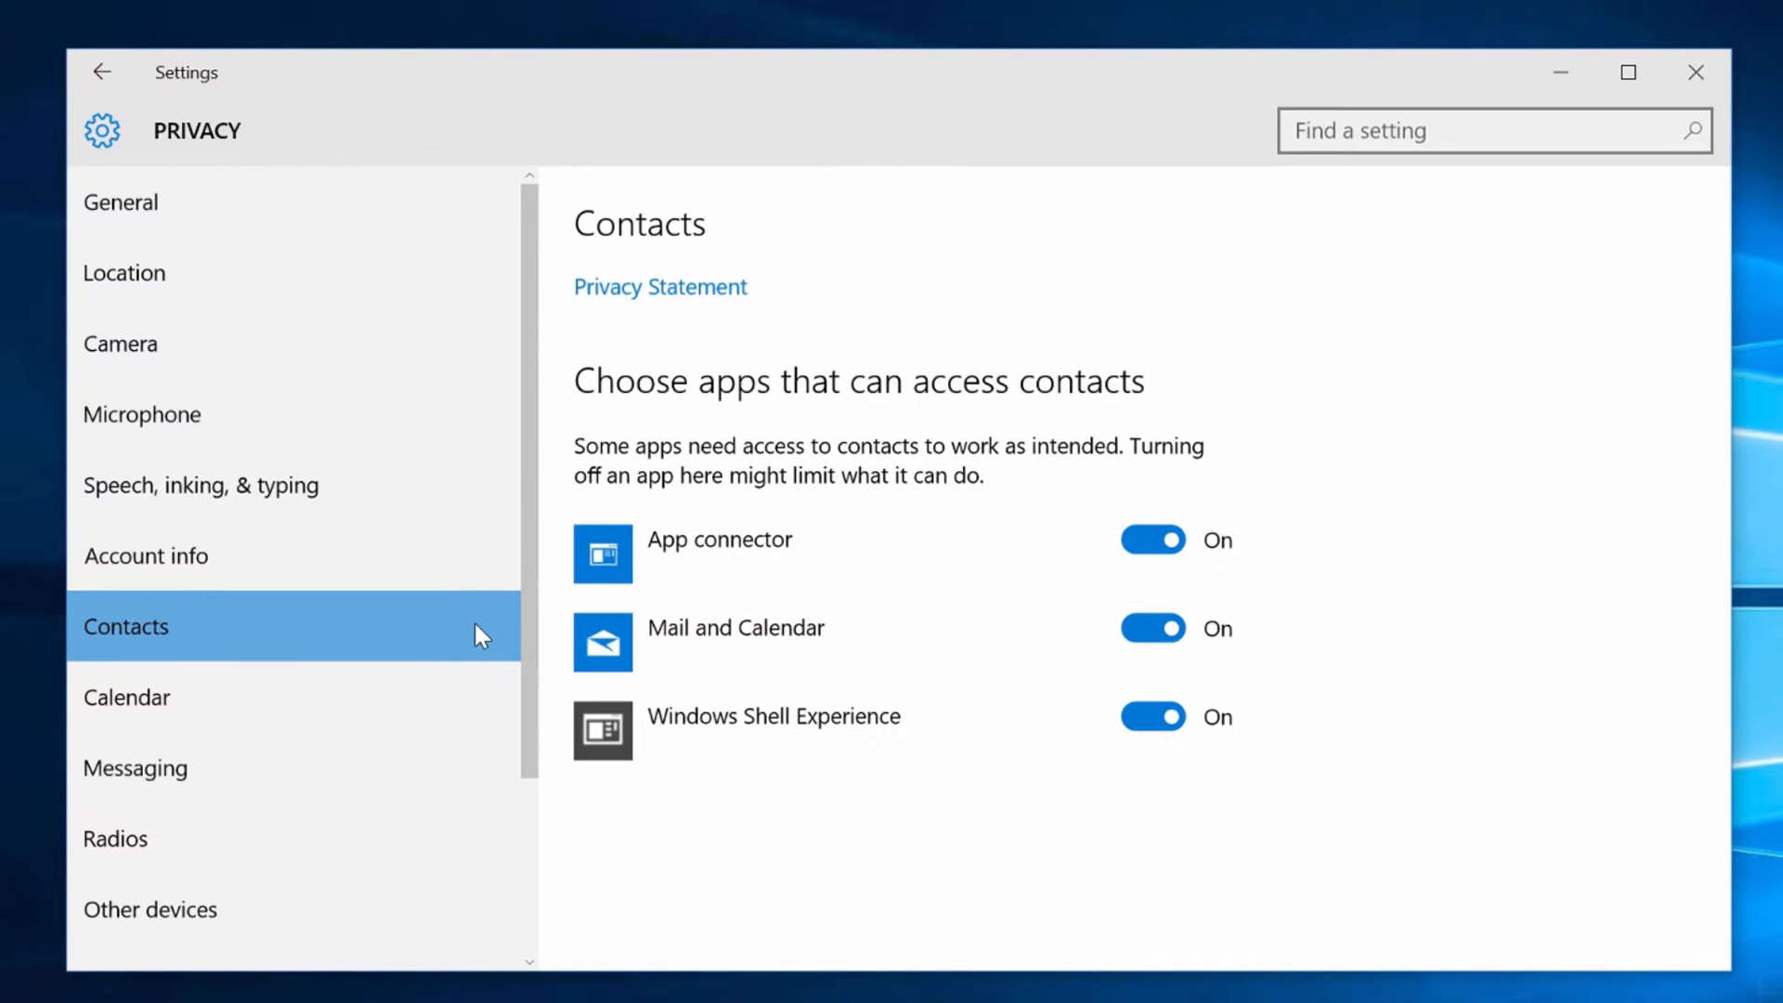
pyautogui.click(474, 689)
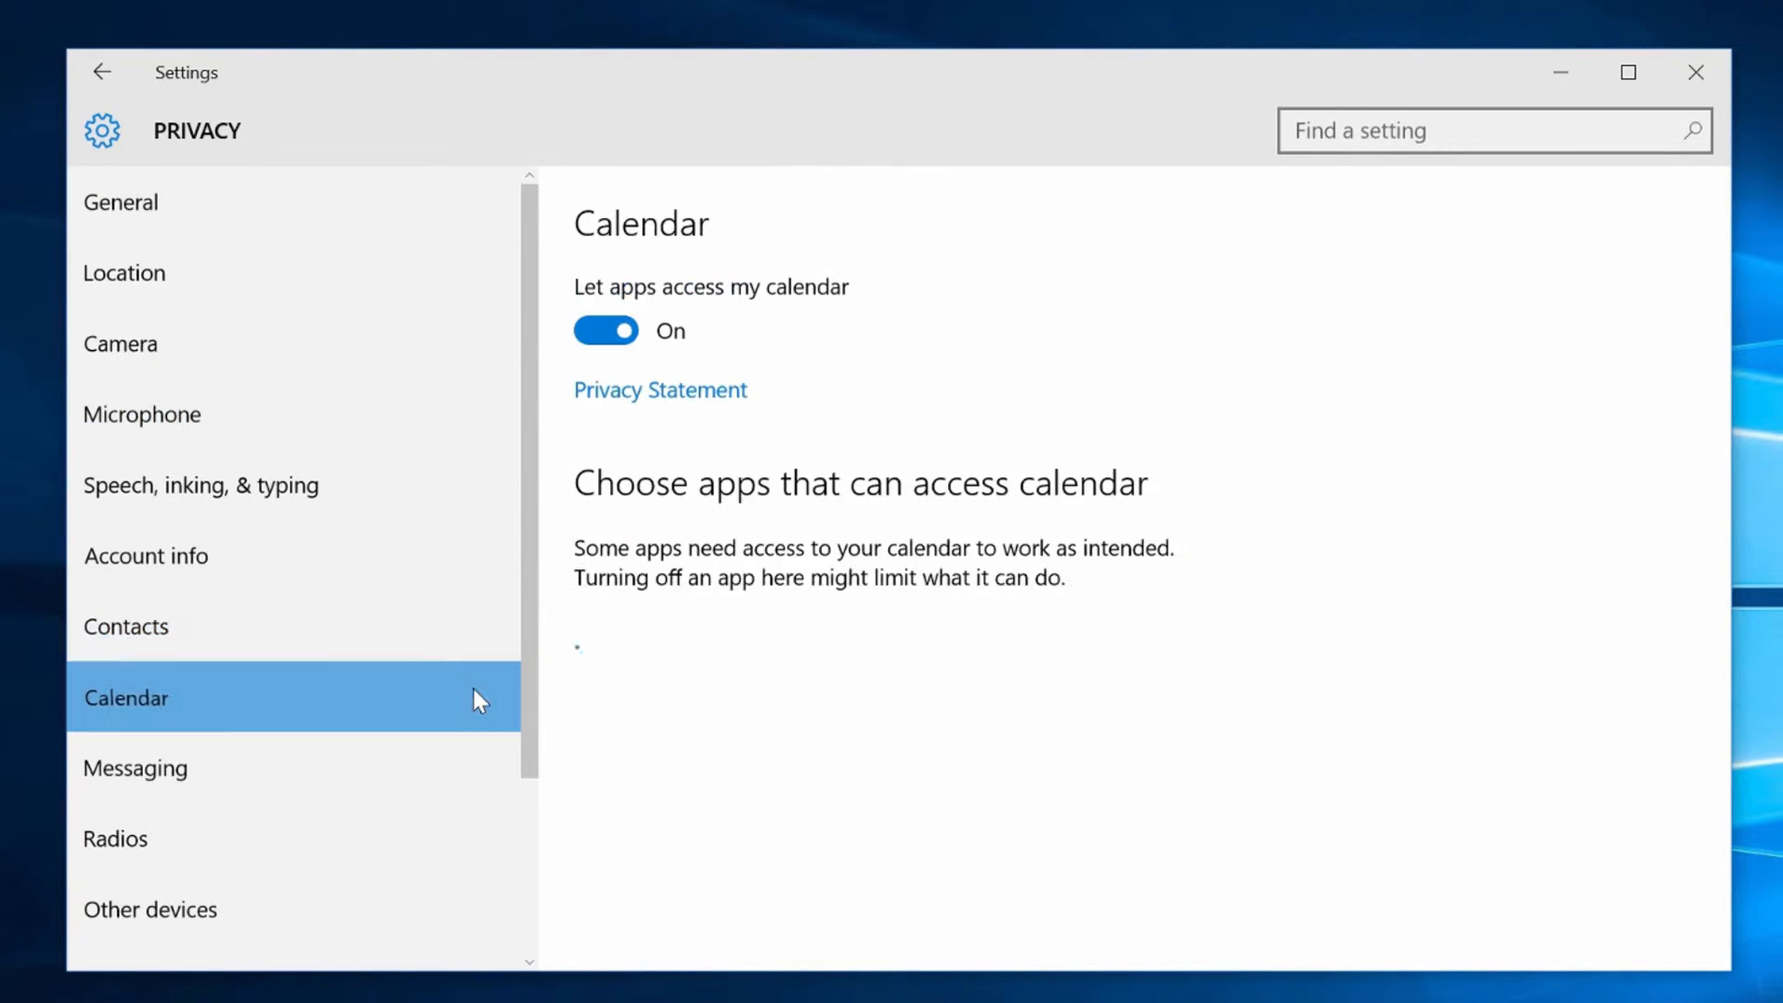
pyautogui.click(464, 769)
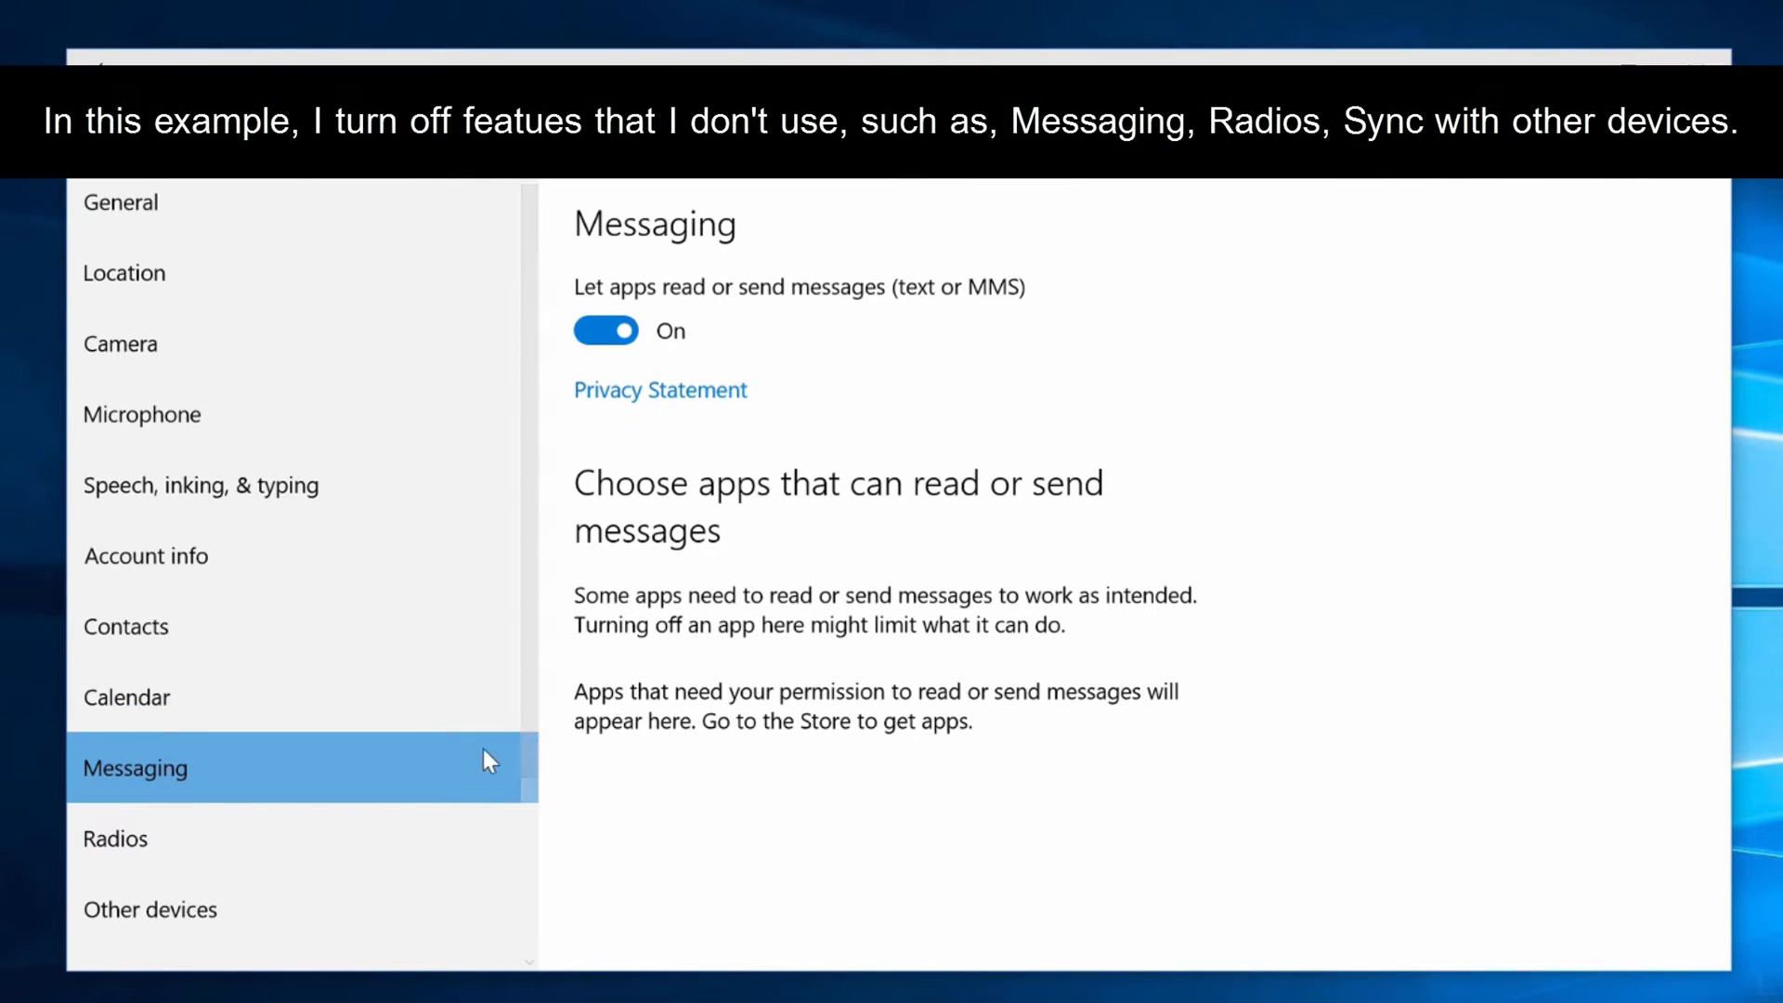
pyautogui.click(601, 340)
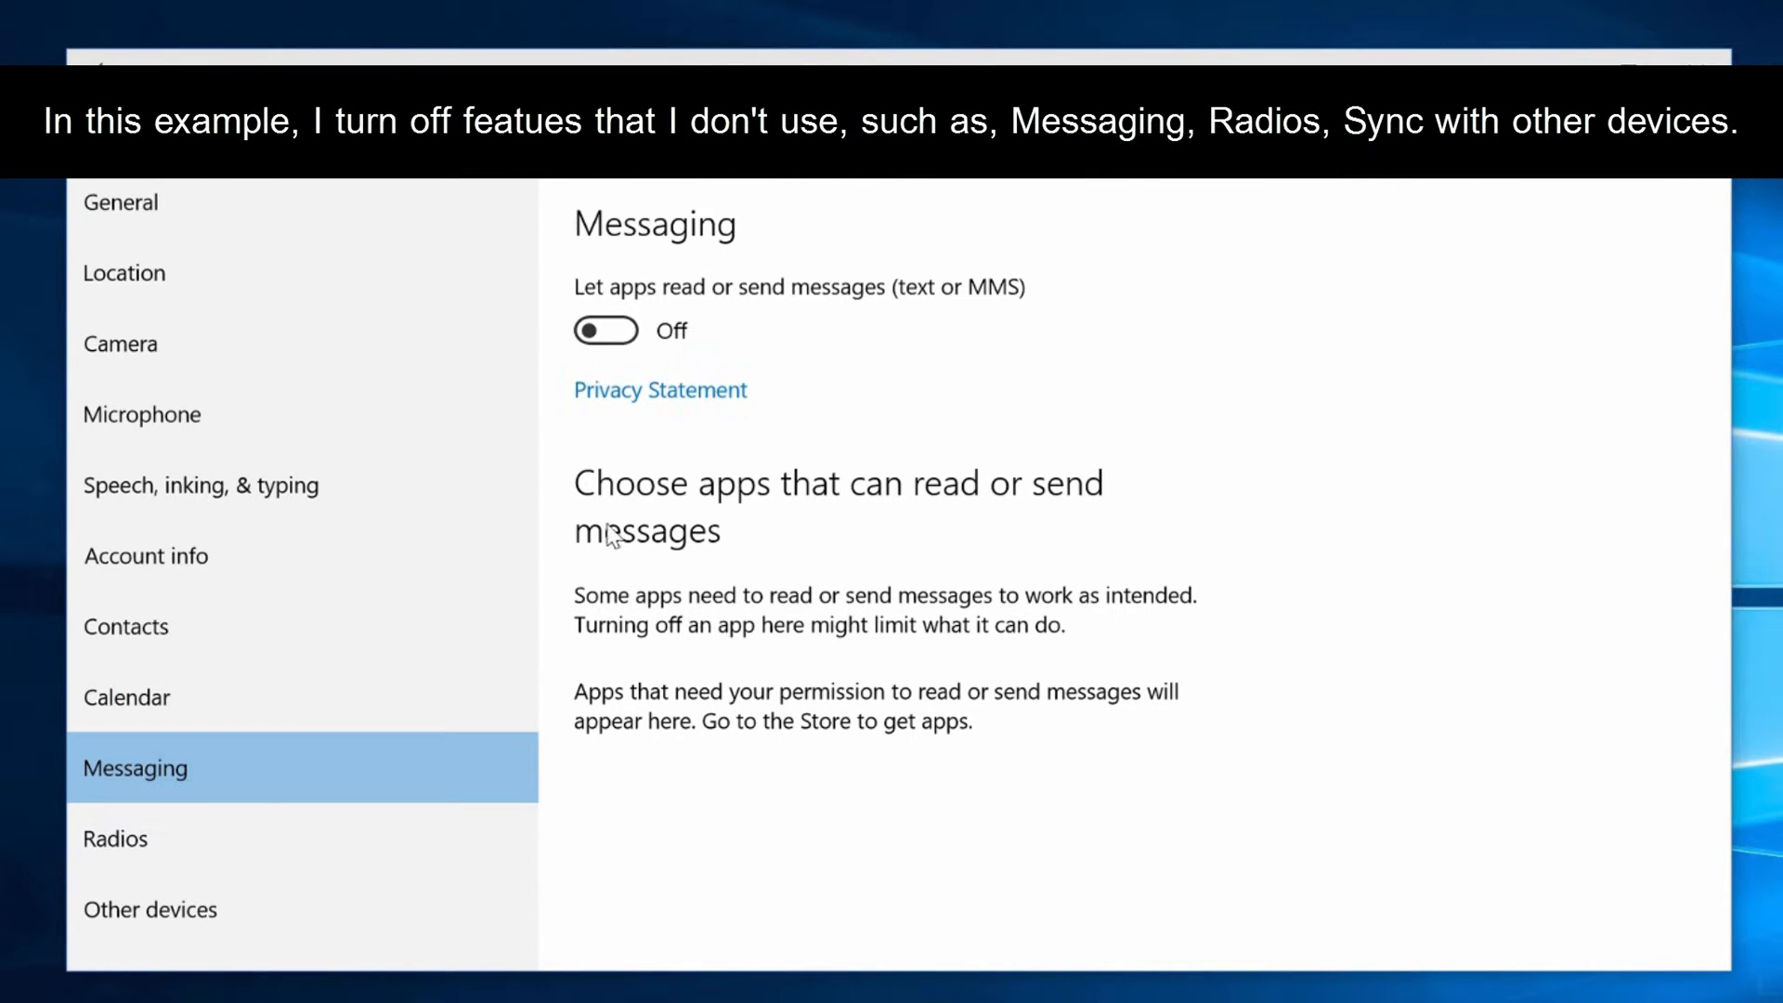
# Turn off app control of radios and automatic syncing with wireless devices.
pyautogui.click(460, 844)
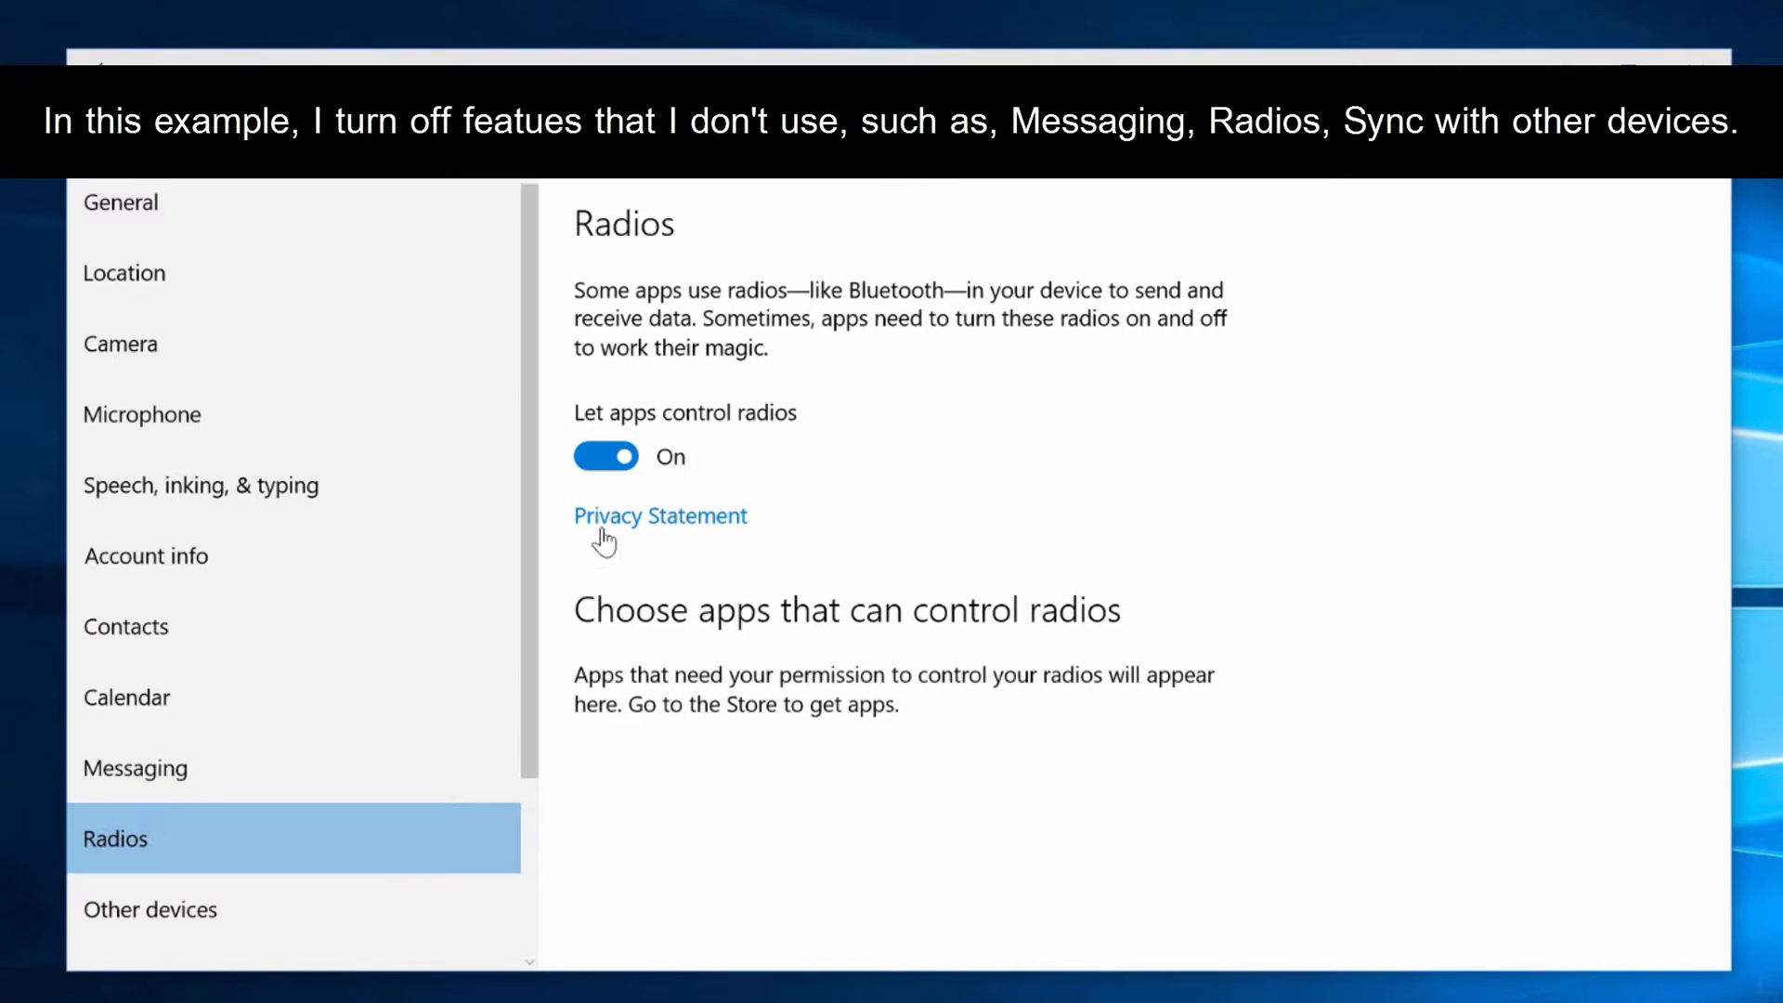
pyautogui.click(611, 460)
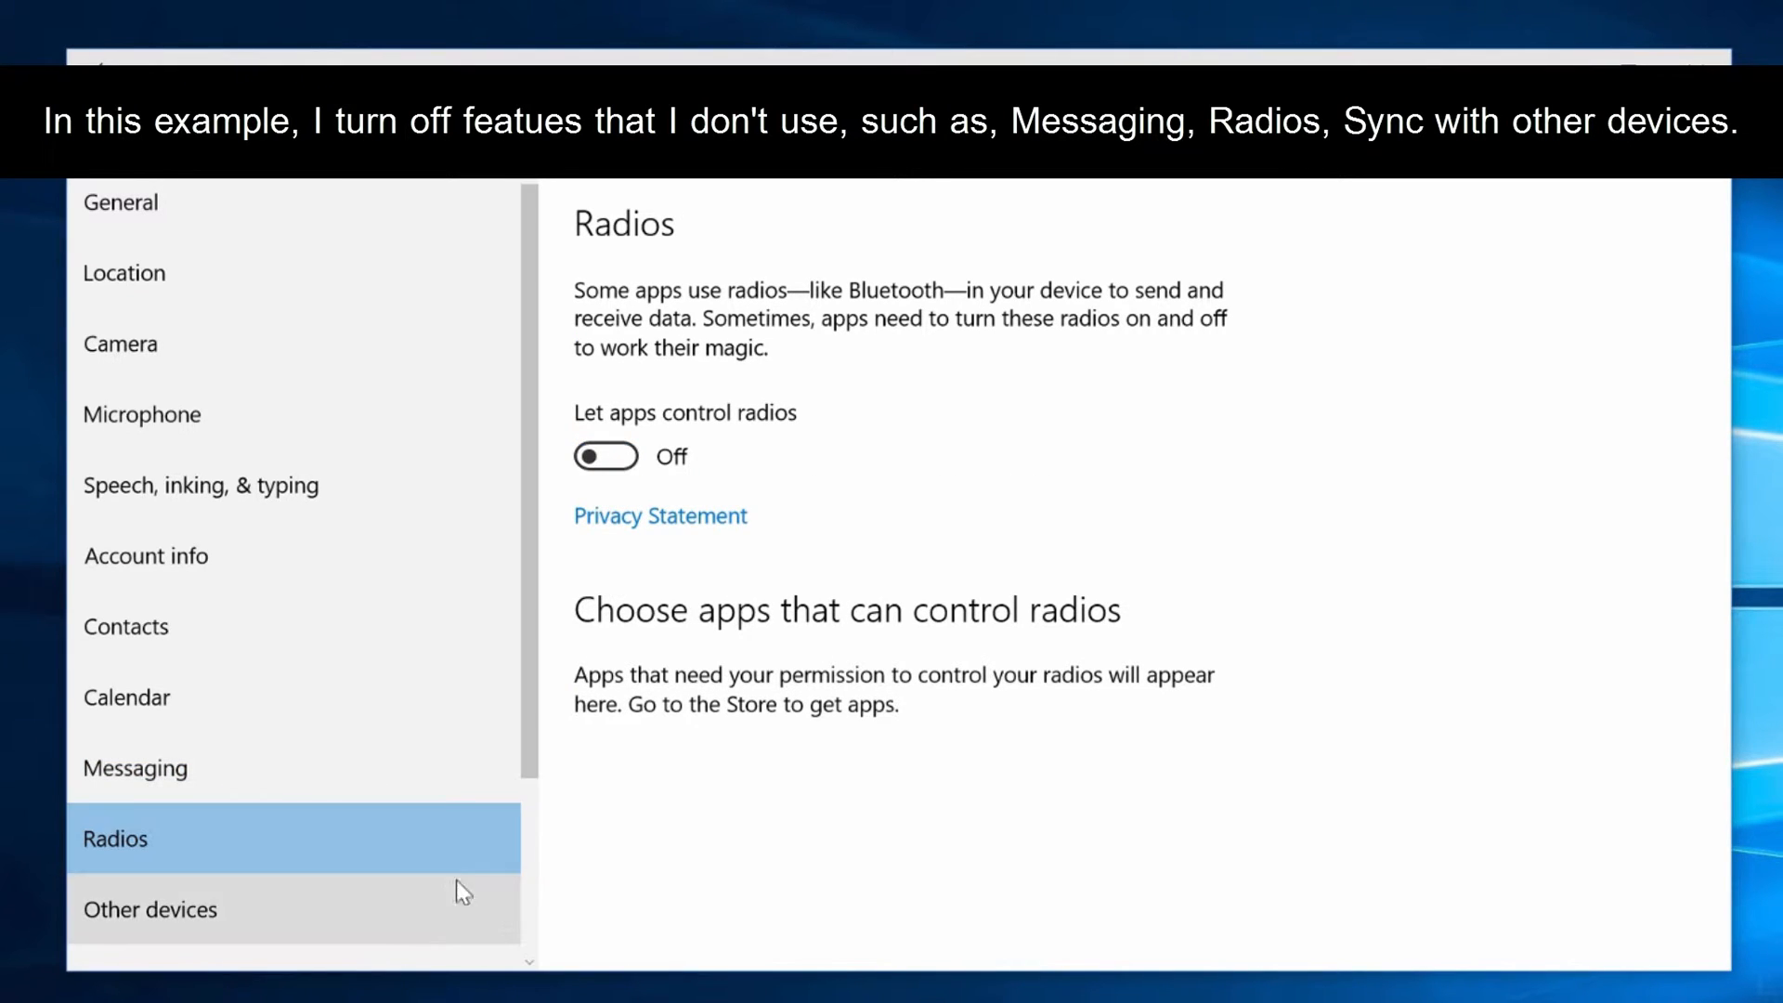
pyautogui.click(423, 903)
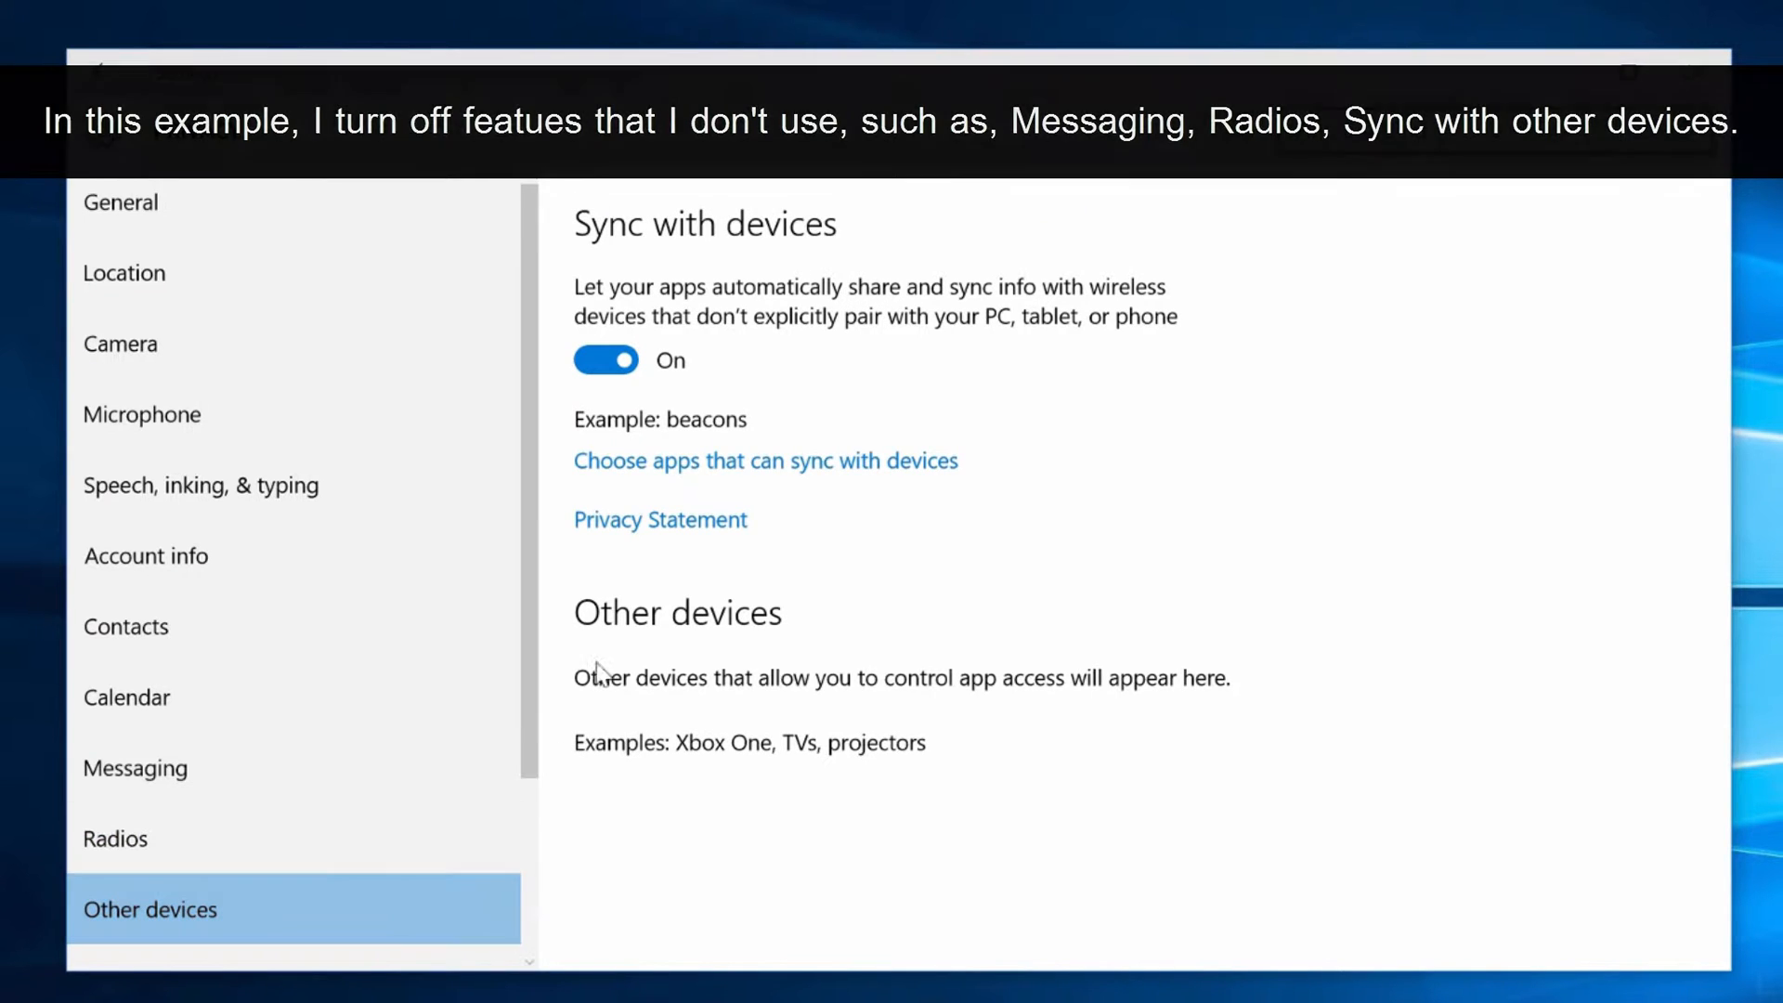
pyautogui.click(617, 374)
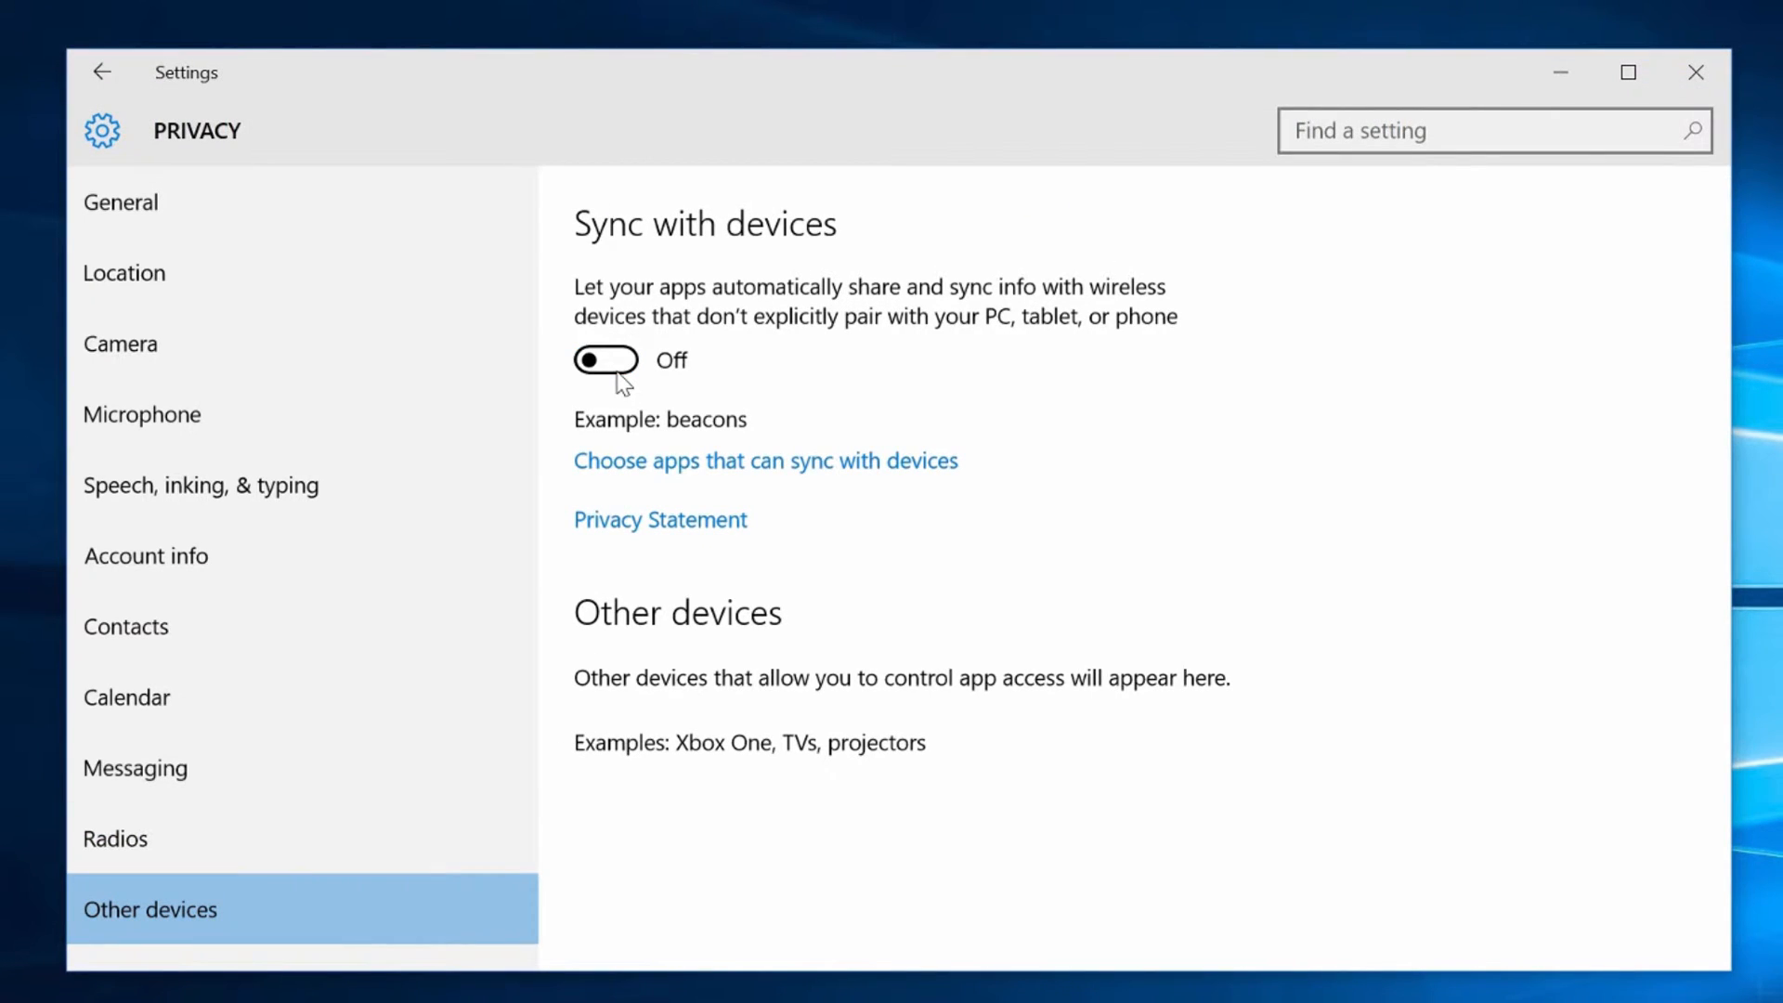
# Set the diagnostic and usage data sent to Microsoft to Basic.
pyautogui.moveTo(523, 504); pyautogui.dragTo(525, 688)
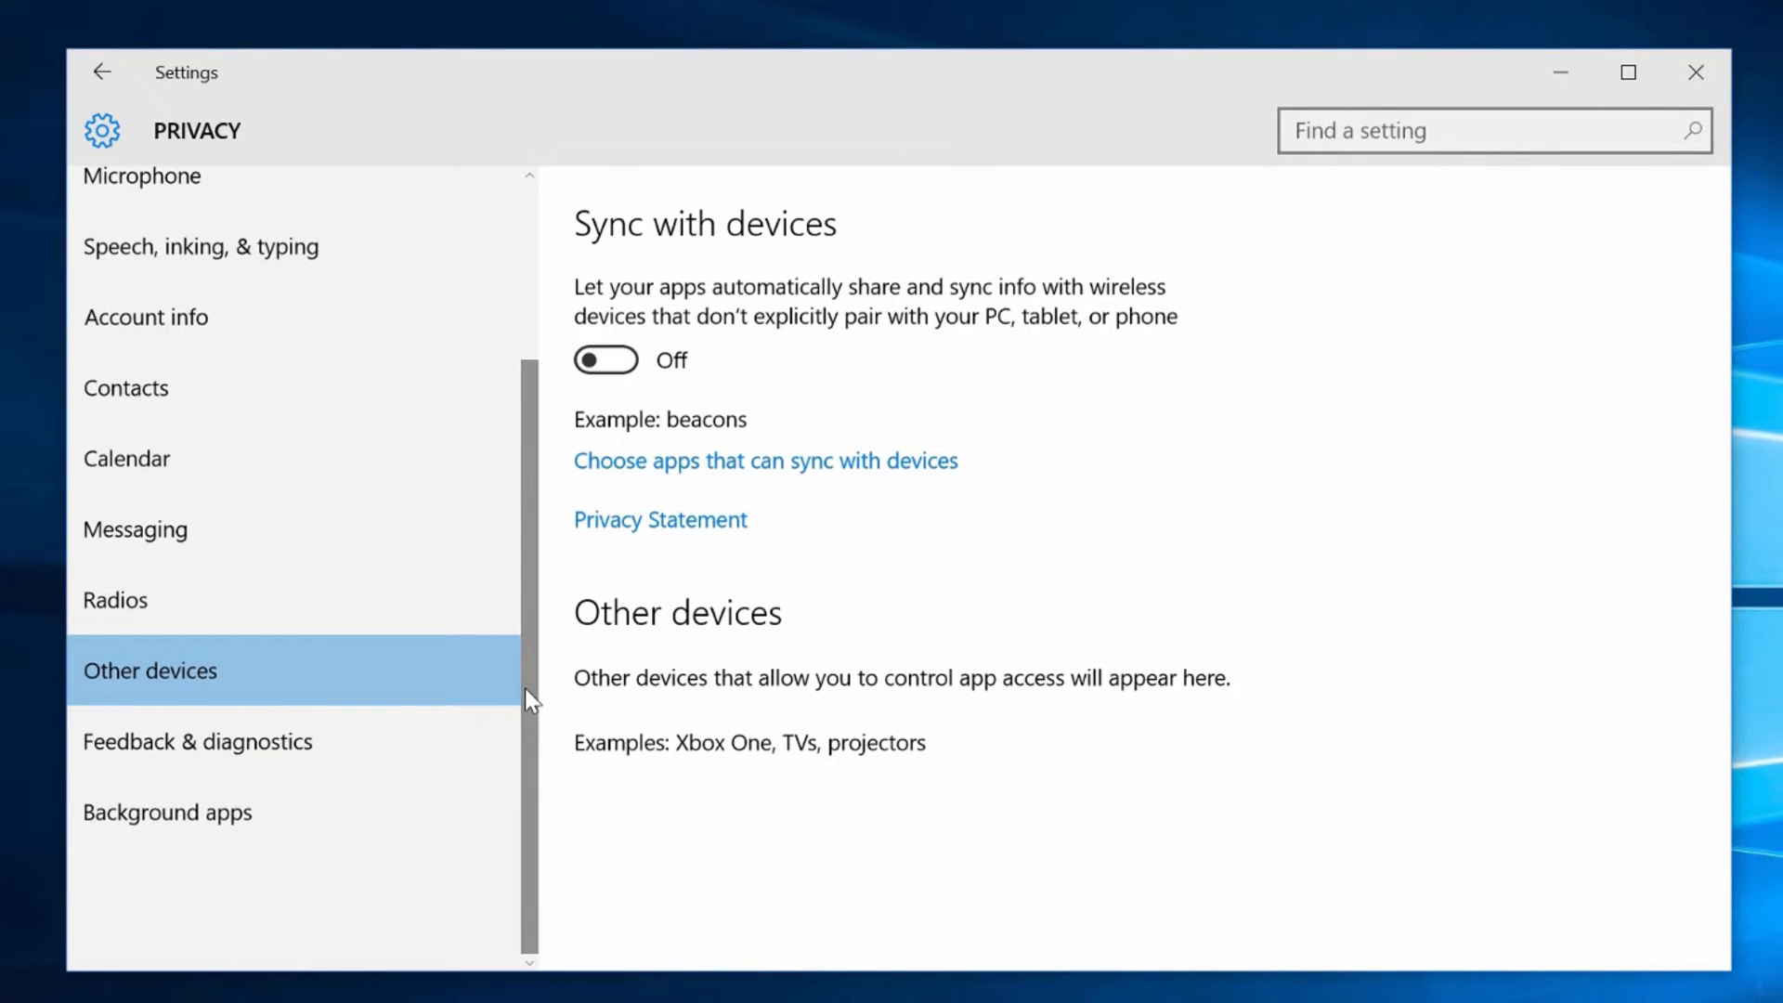
pyautogui.click(432, 741)
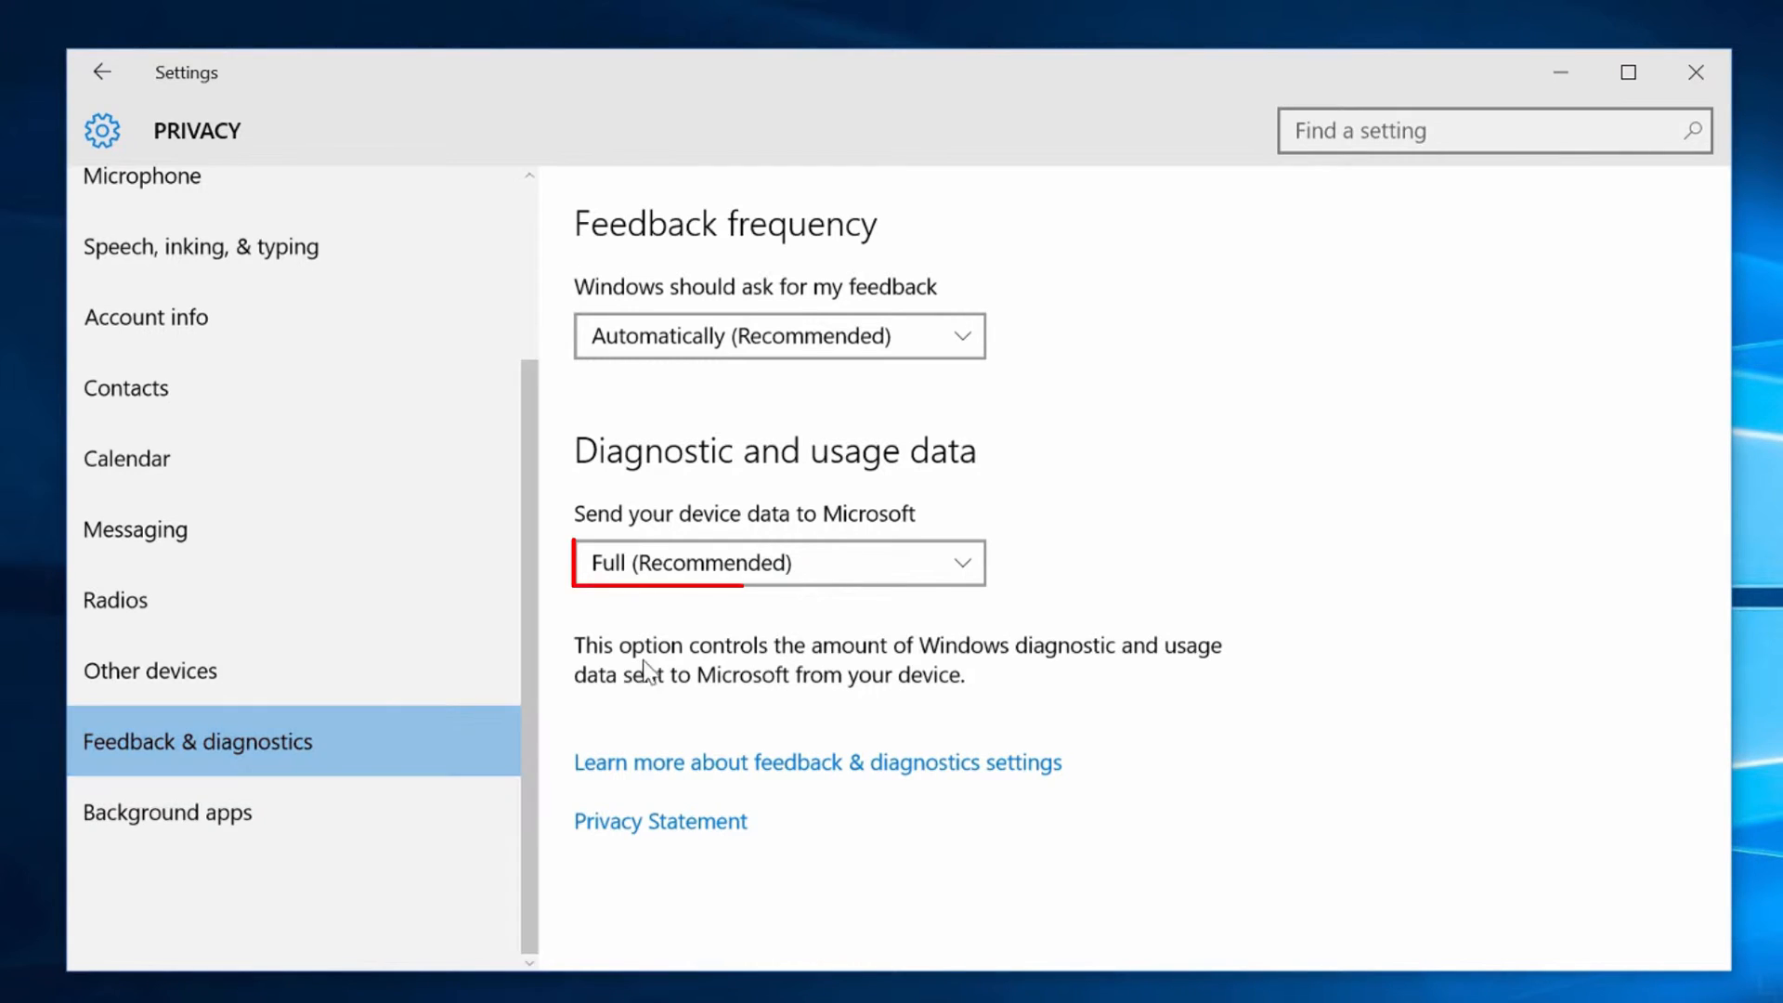
pyautogui.click(964, 568)
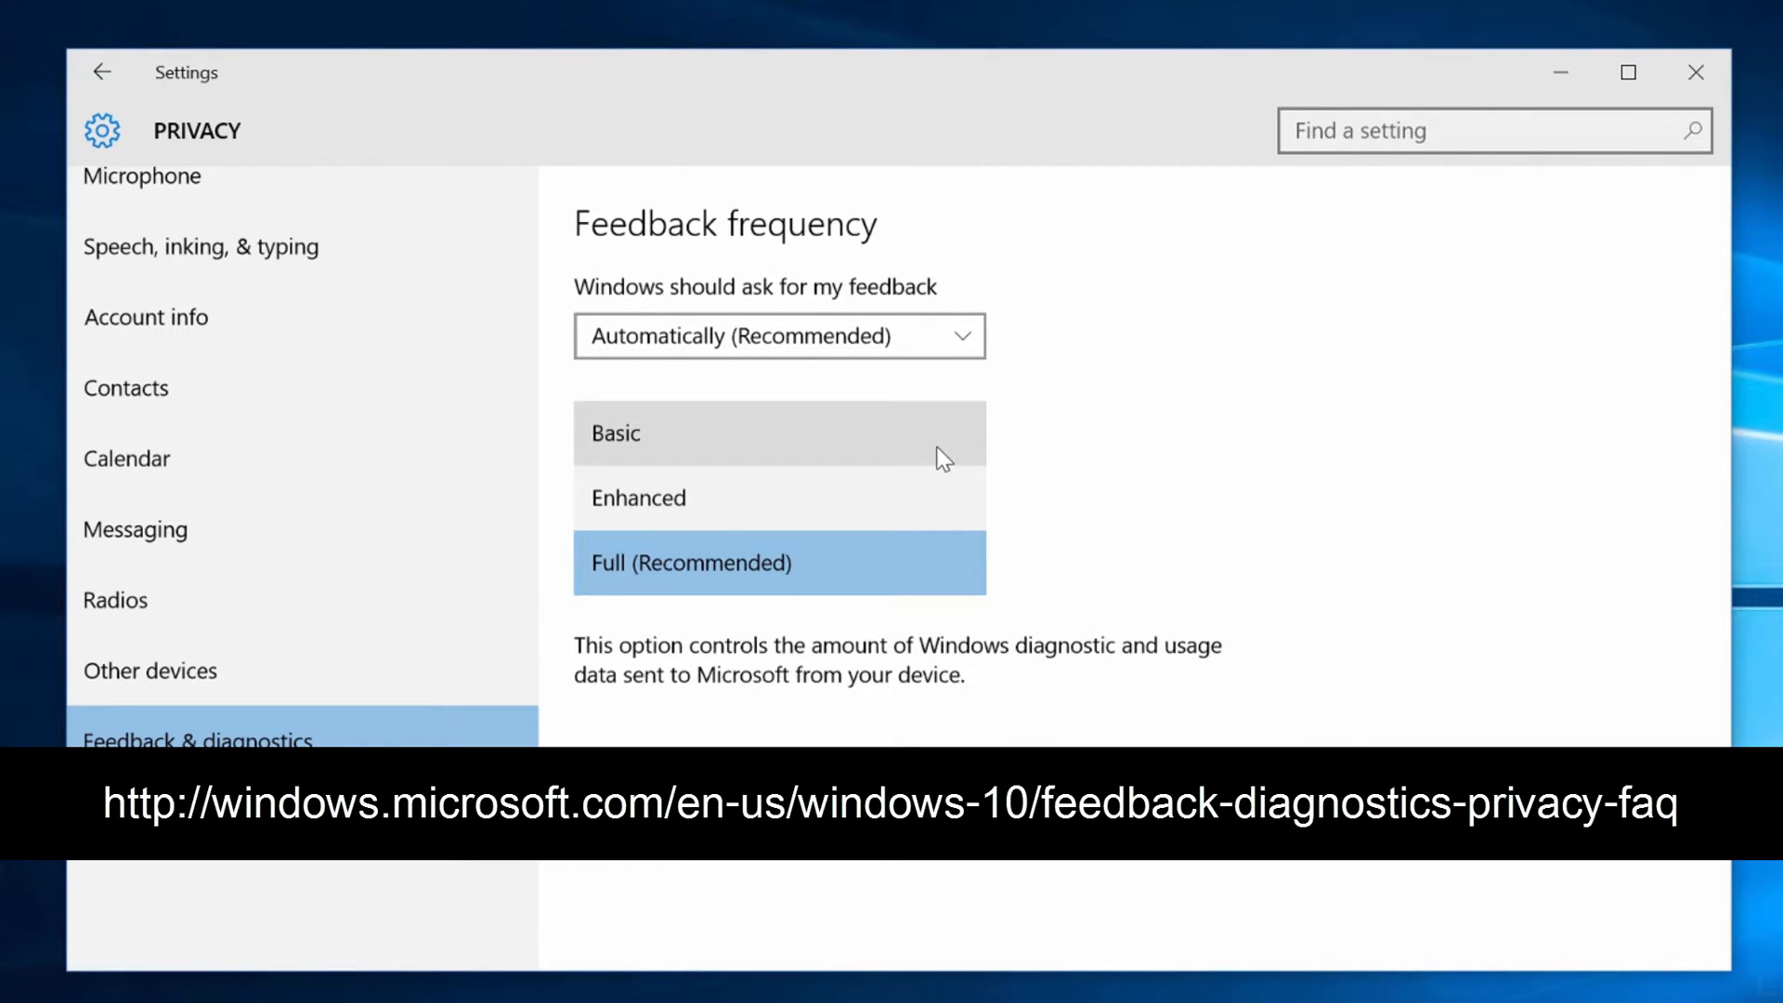
pyautogui.click(943, 457)
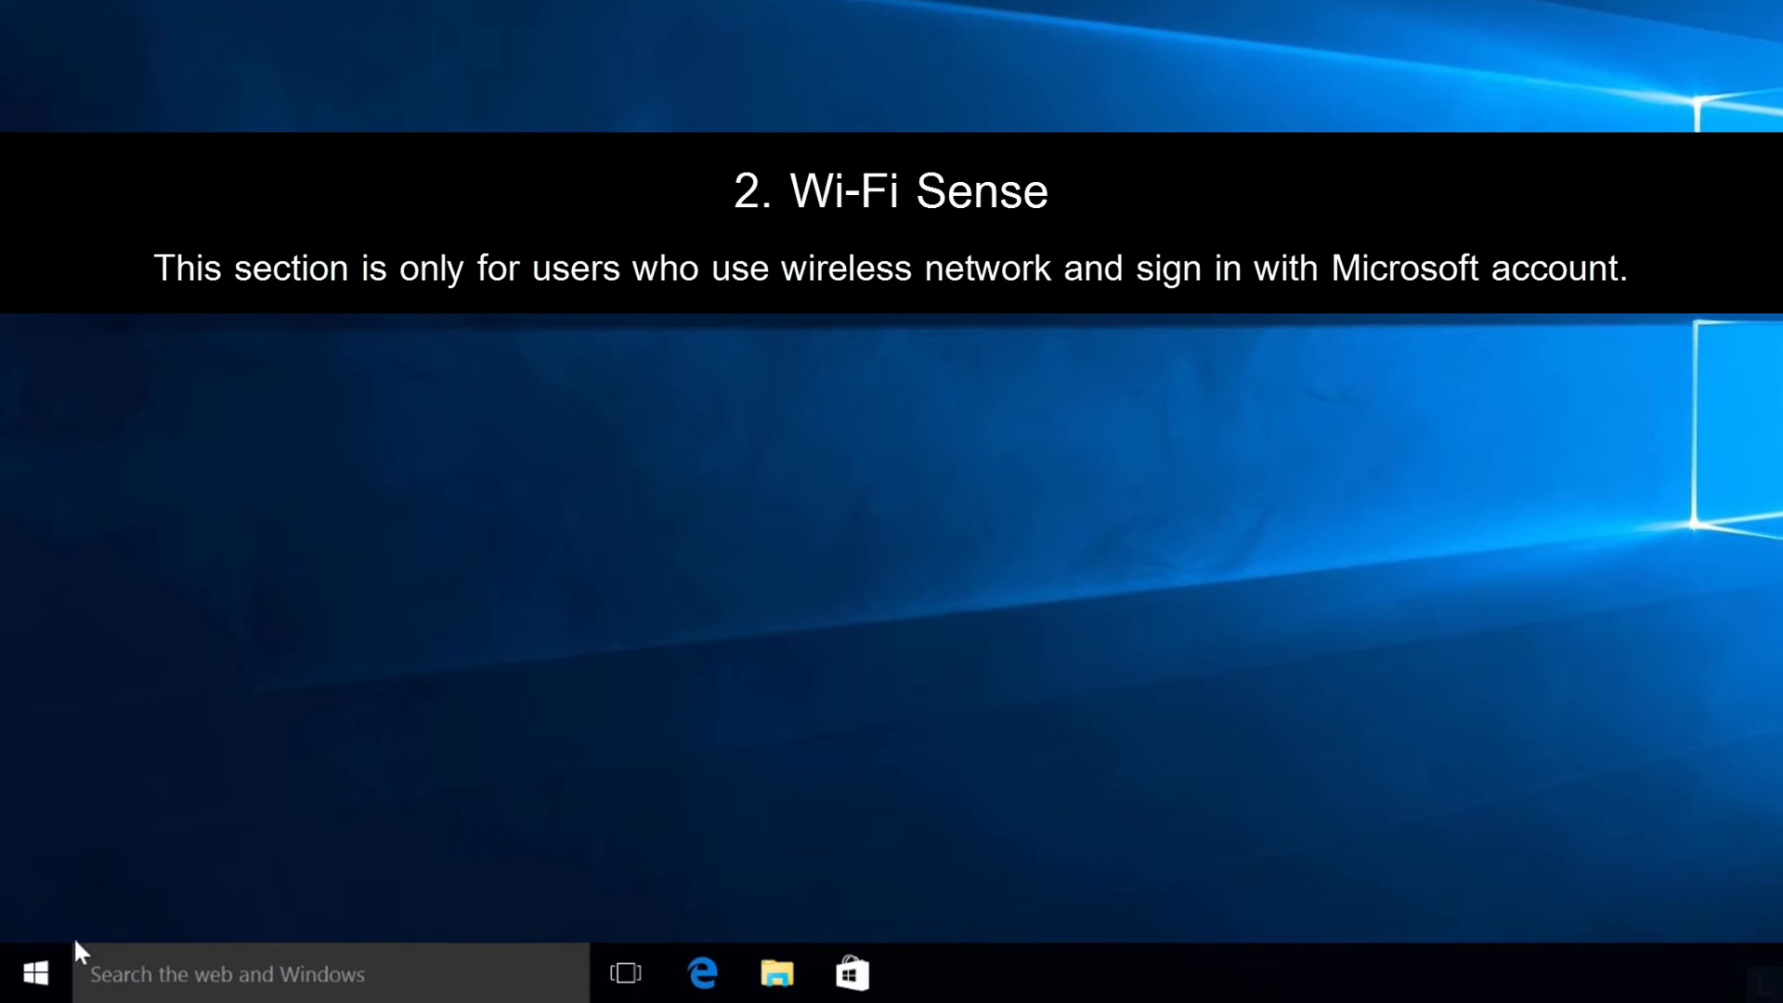
# Turn off Wi-Fi Sense connections to suggested open hotspots and to networks shared by contacts.
pyautogui.click(54, 956)
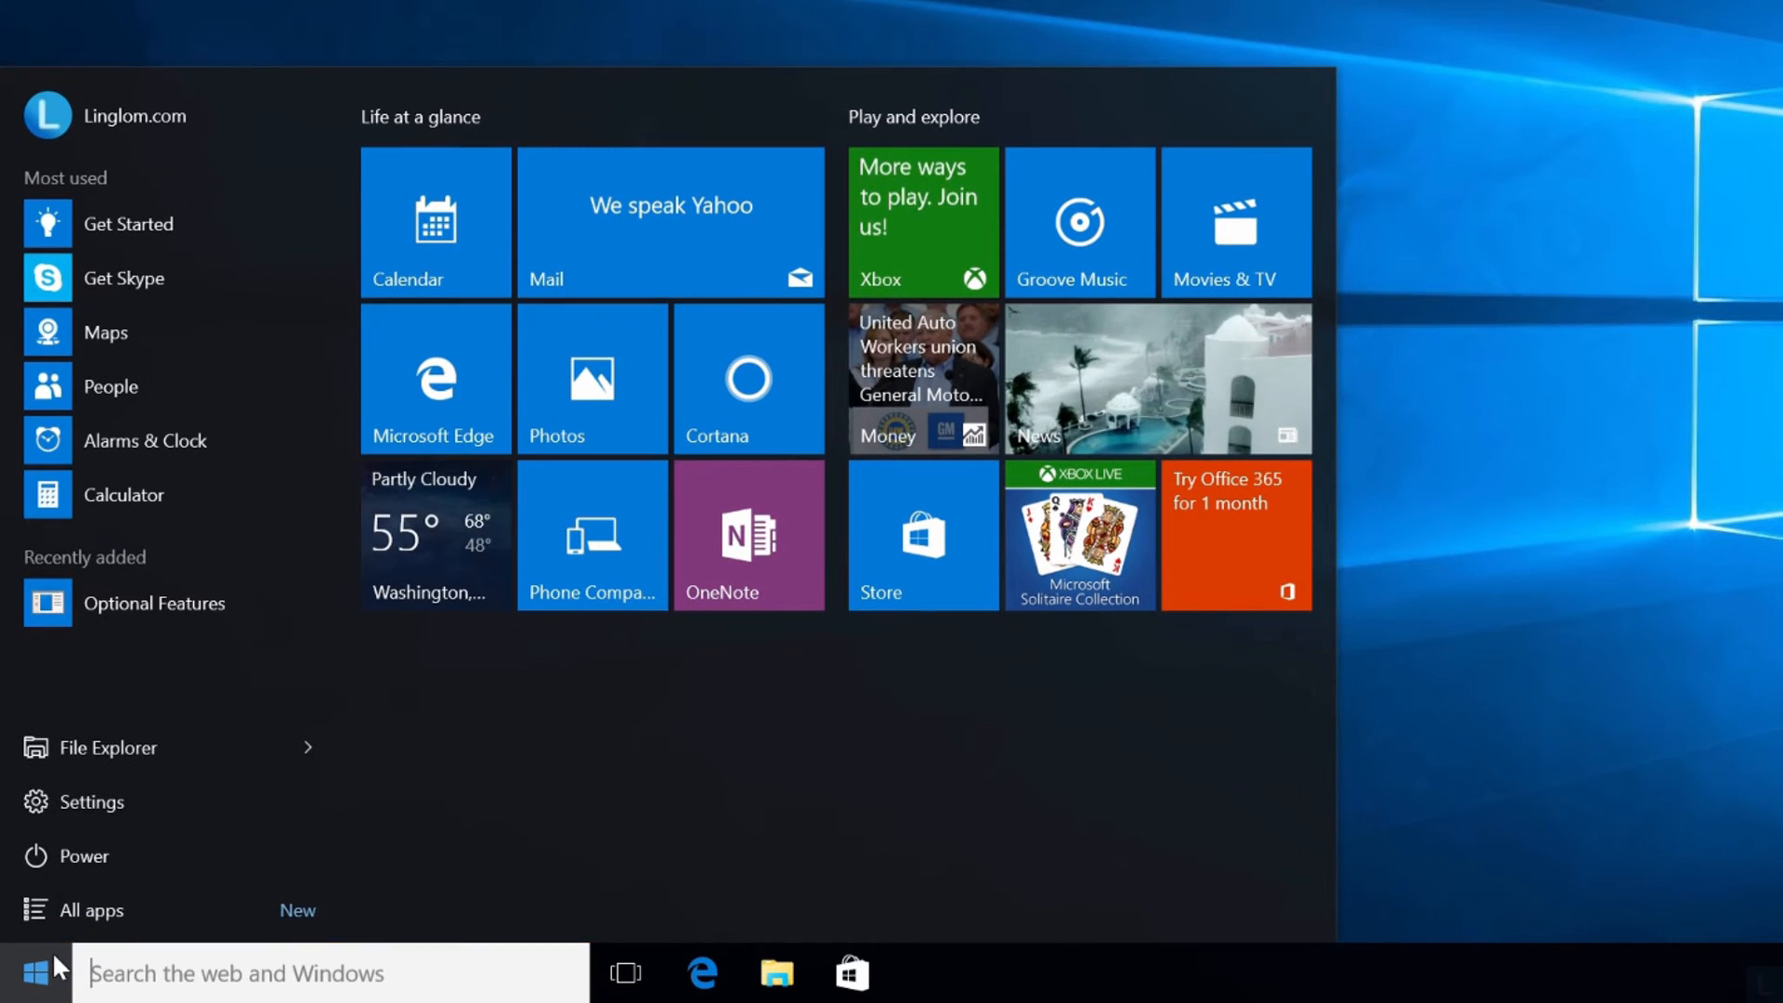
pyautogui.click(165, 798)
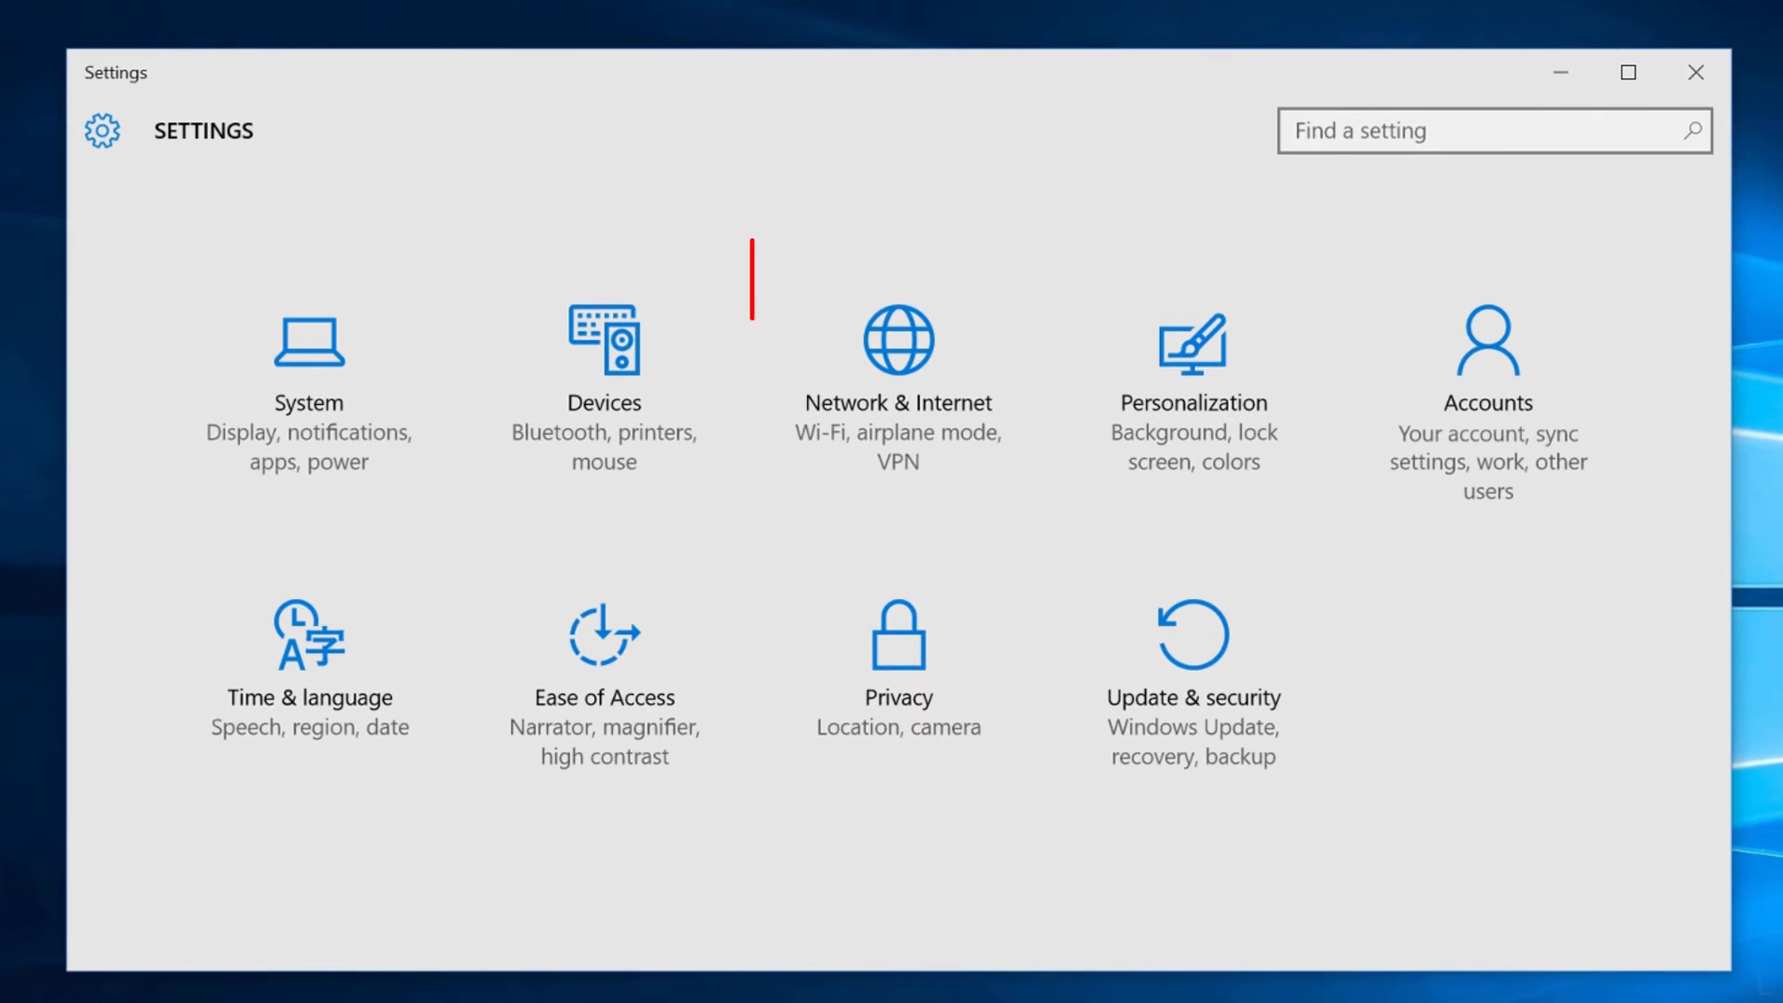
pyautogui.click(986, 490)
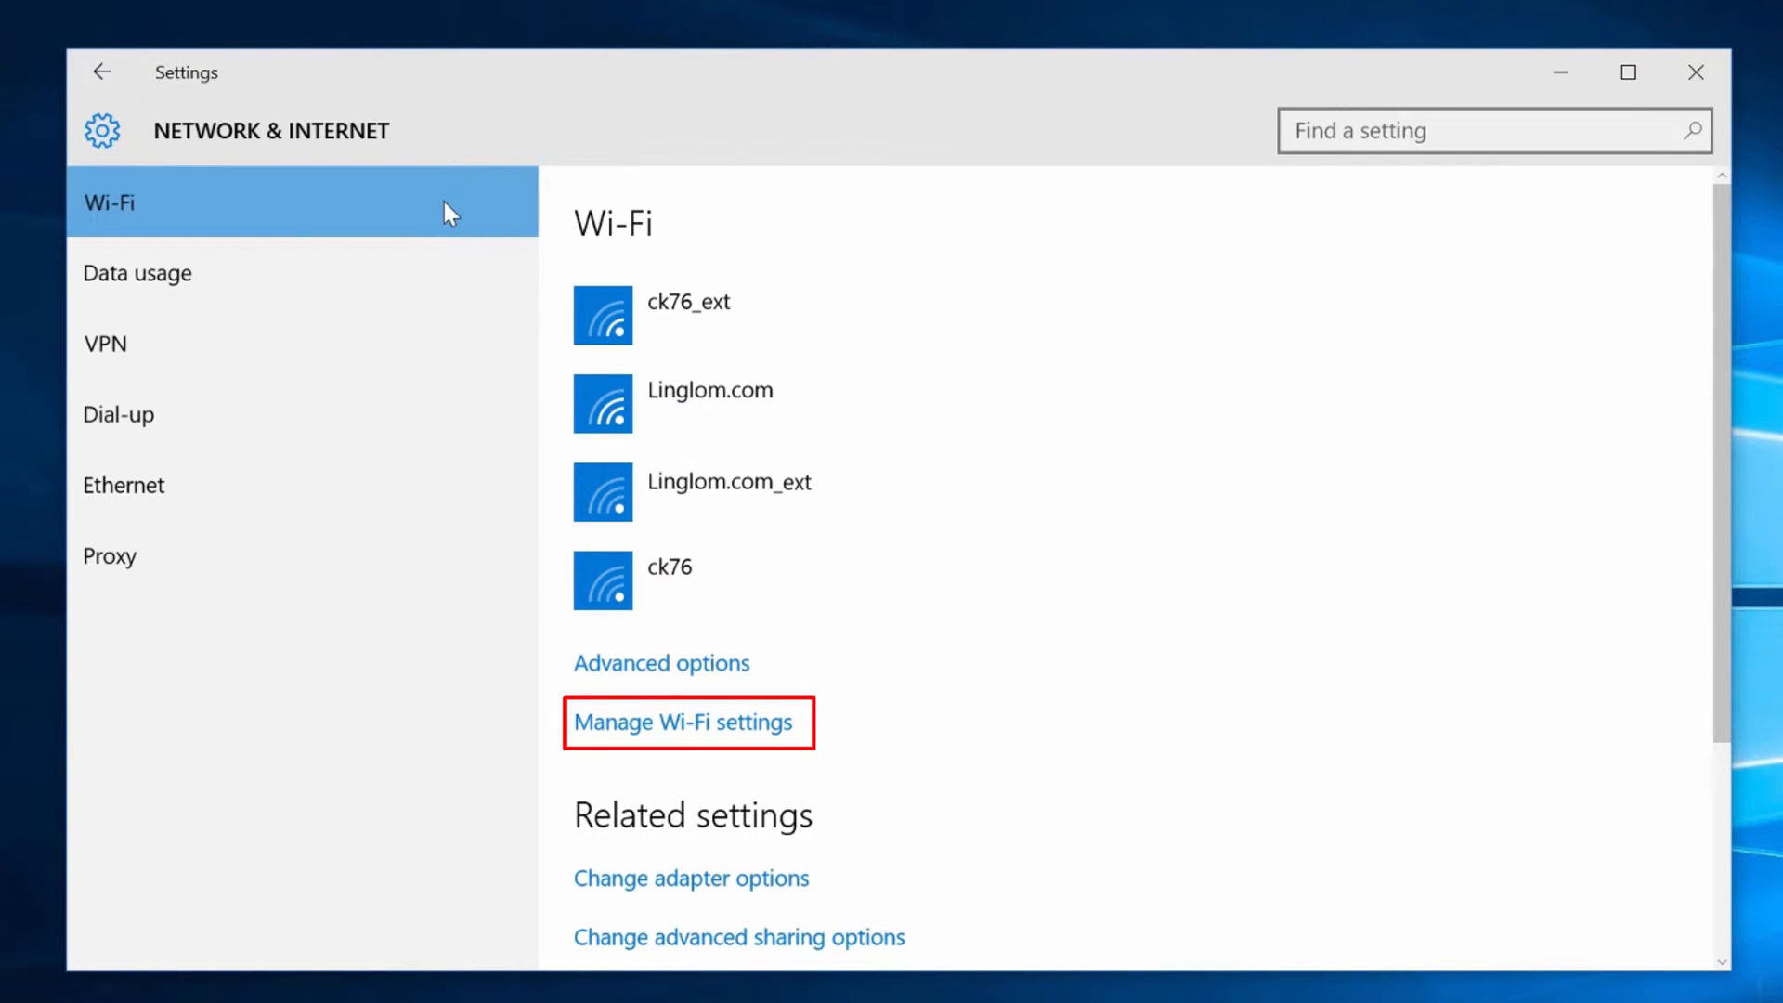
pyautogui.click(753, 732)
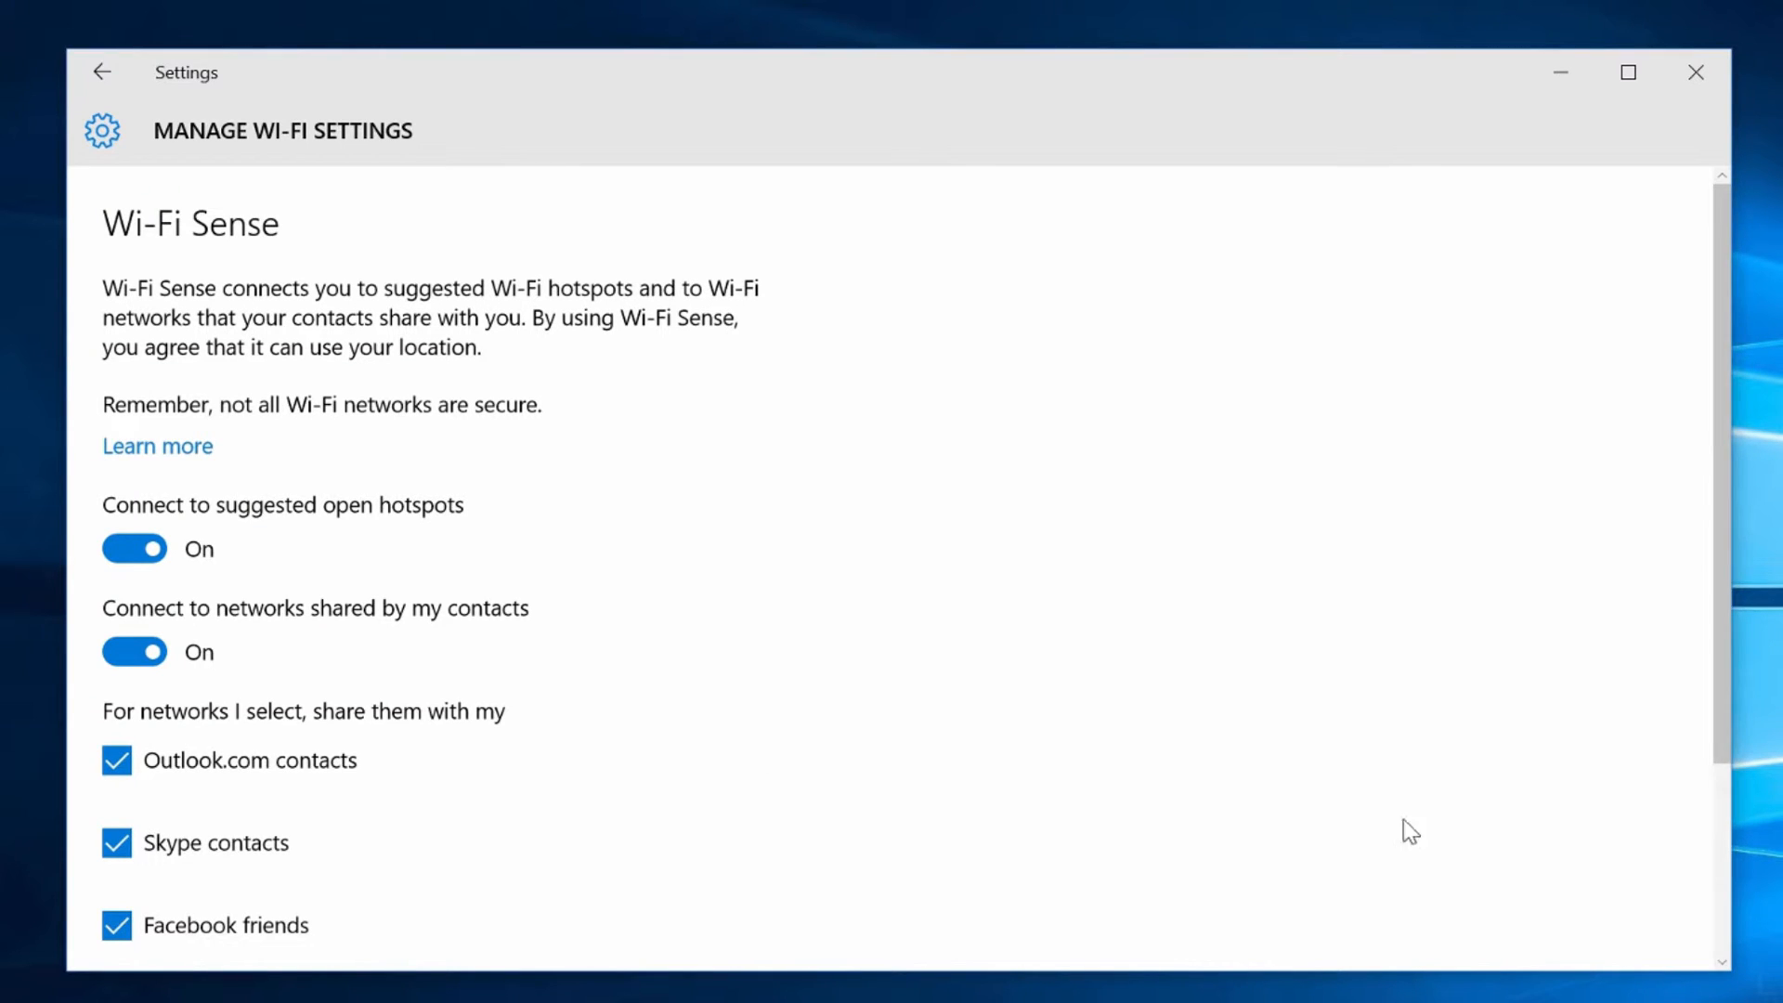
pyautogui.scroll(-1, 1719, 752)
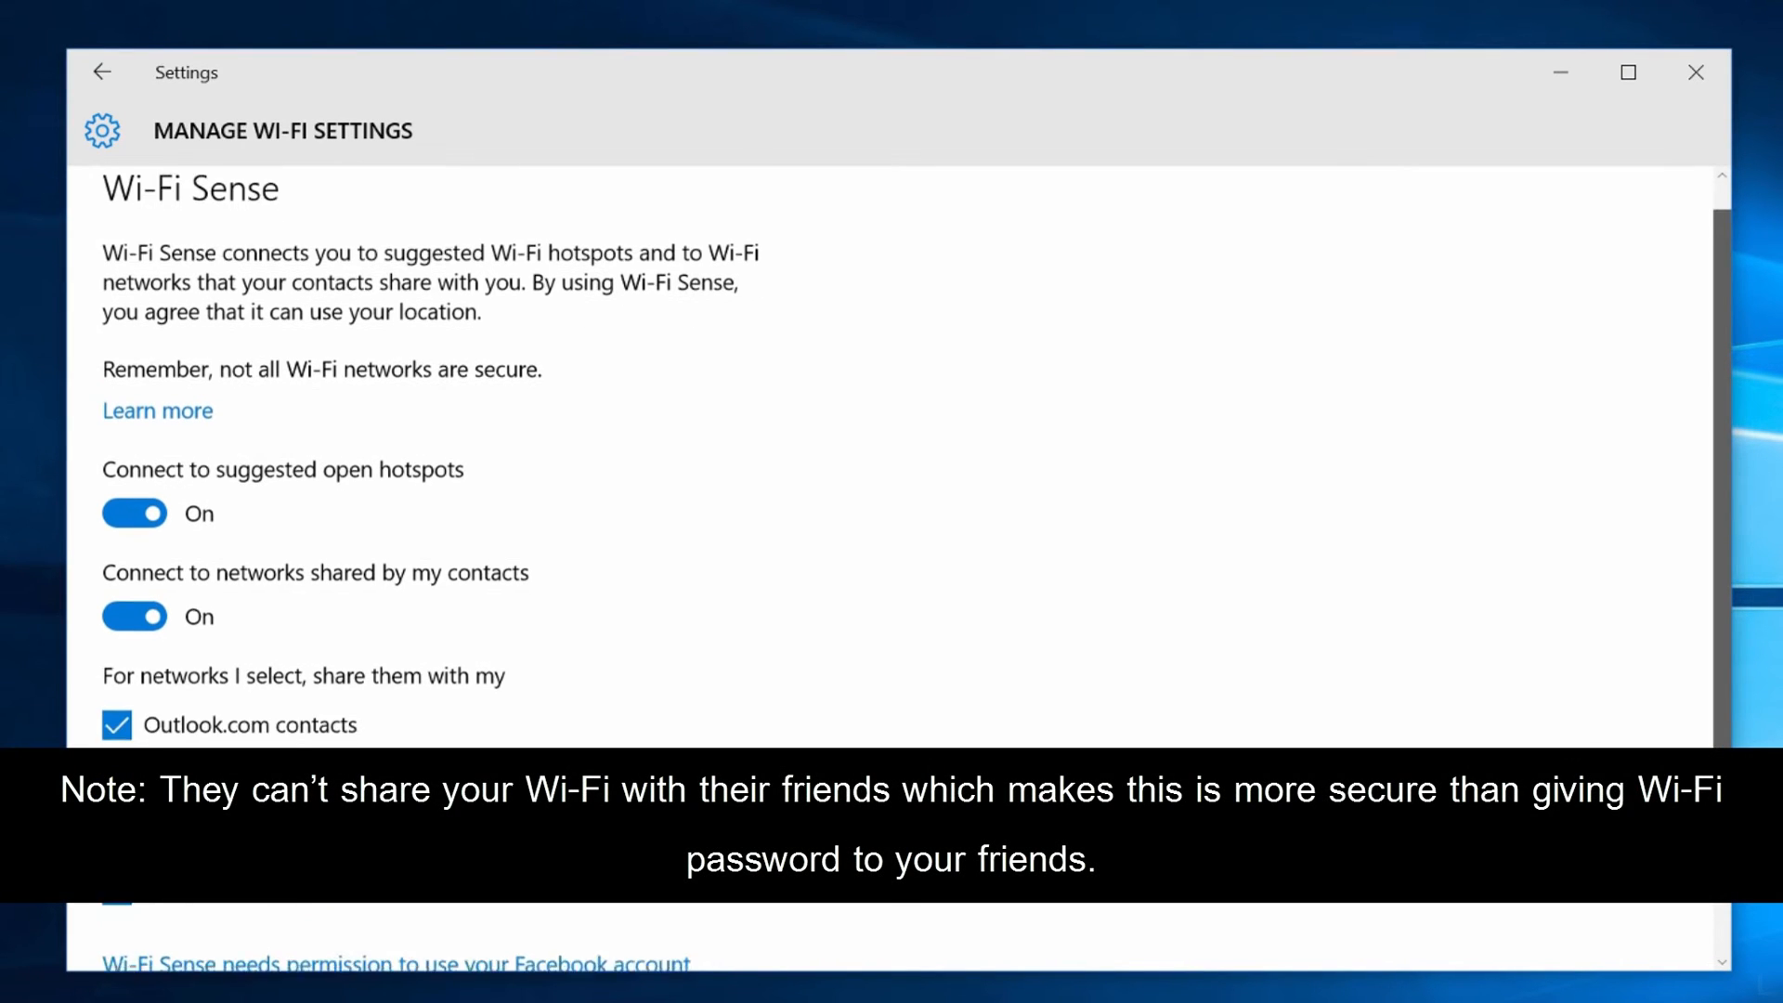
pyautogui.scroll(-3, 1701, 970)
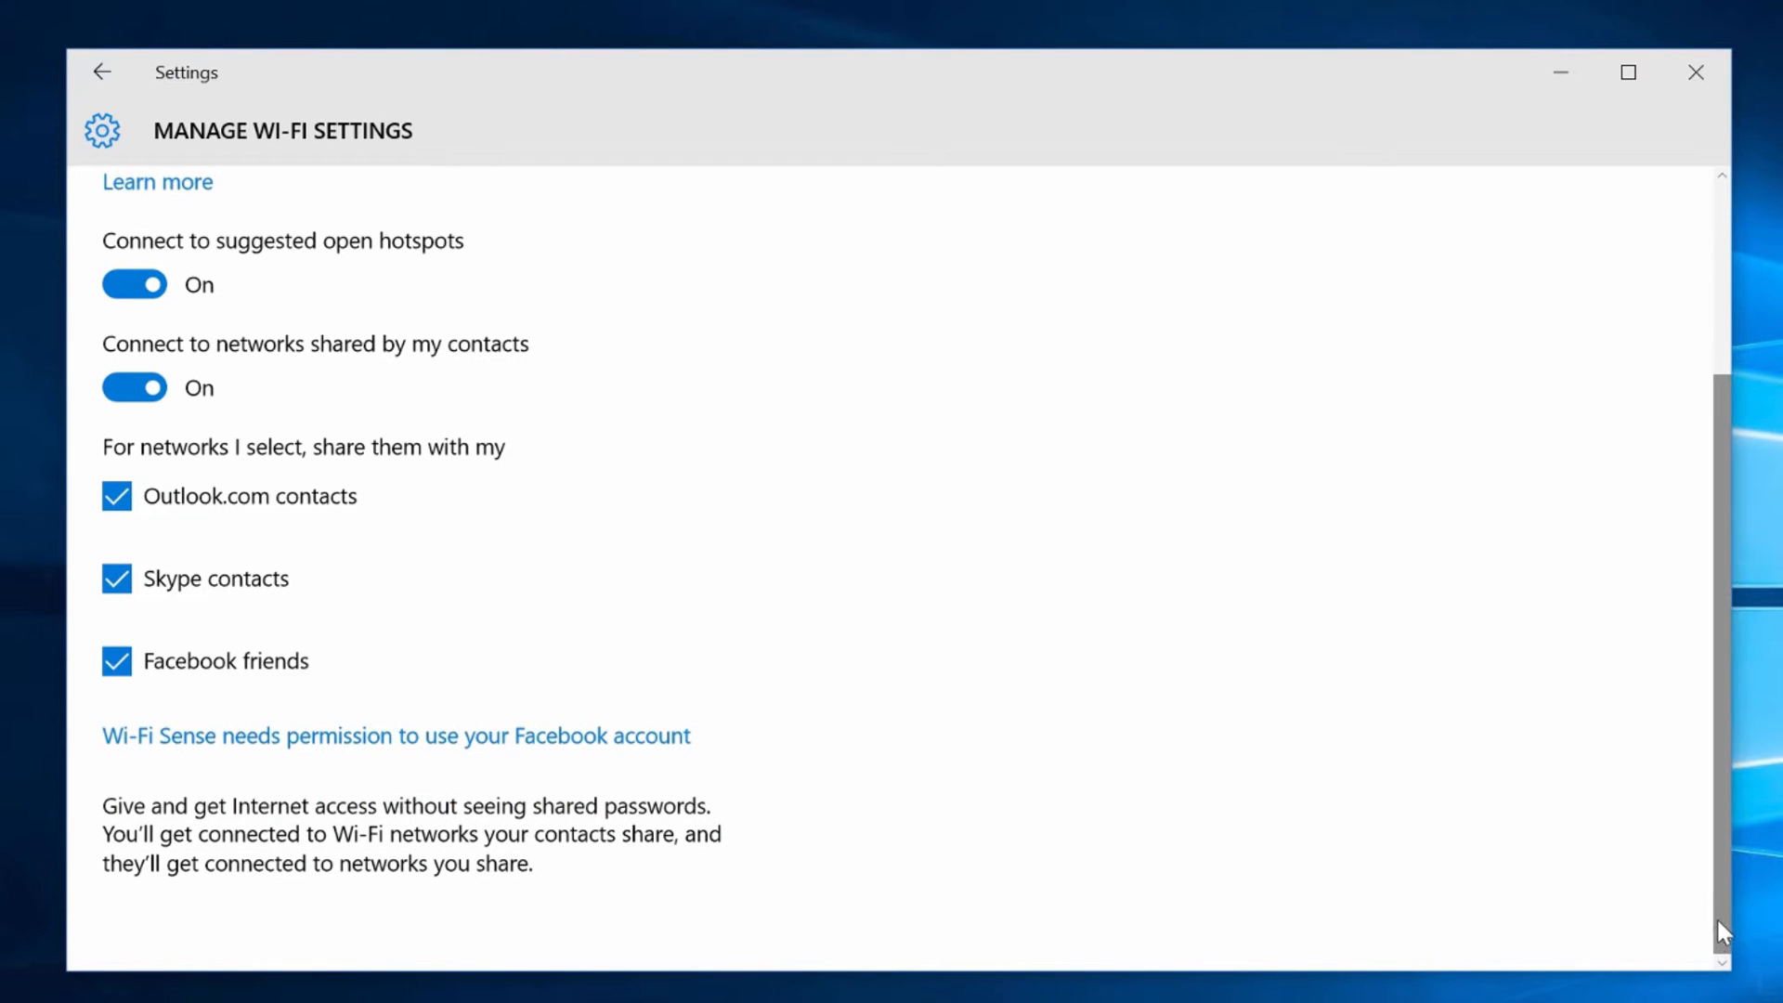
pyautogui.moveTo(1715, 916); pyautogui.dragTo(1713, 712)
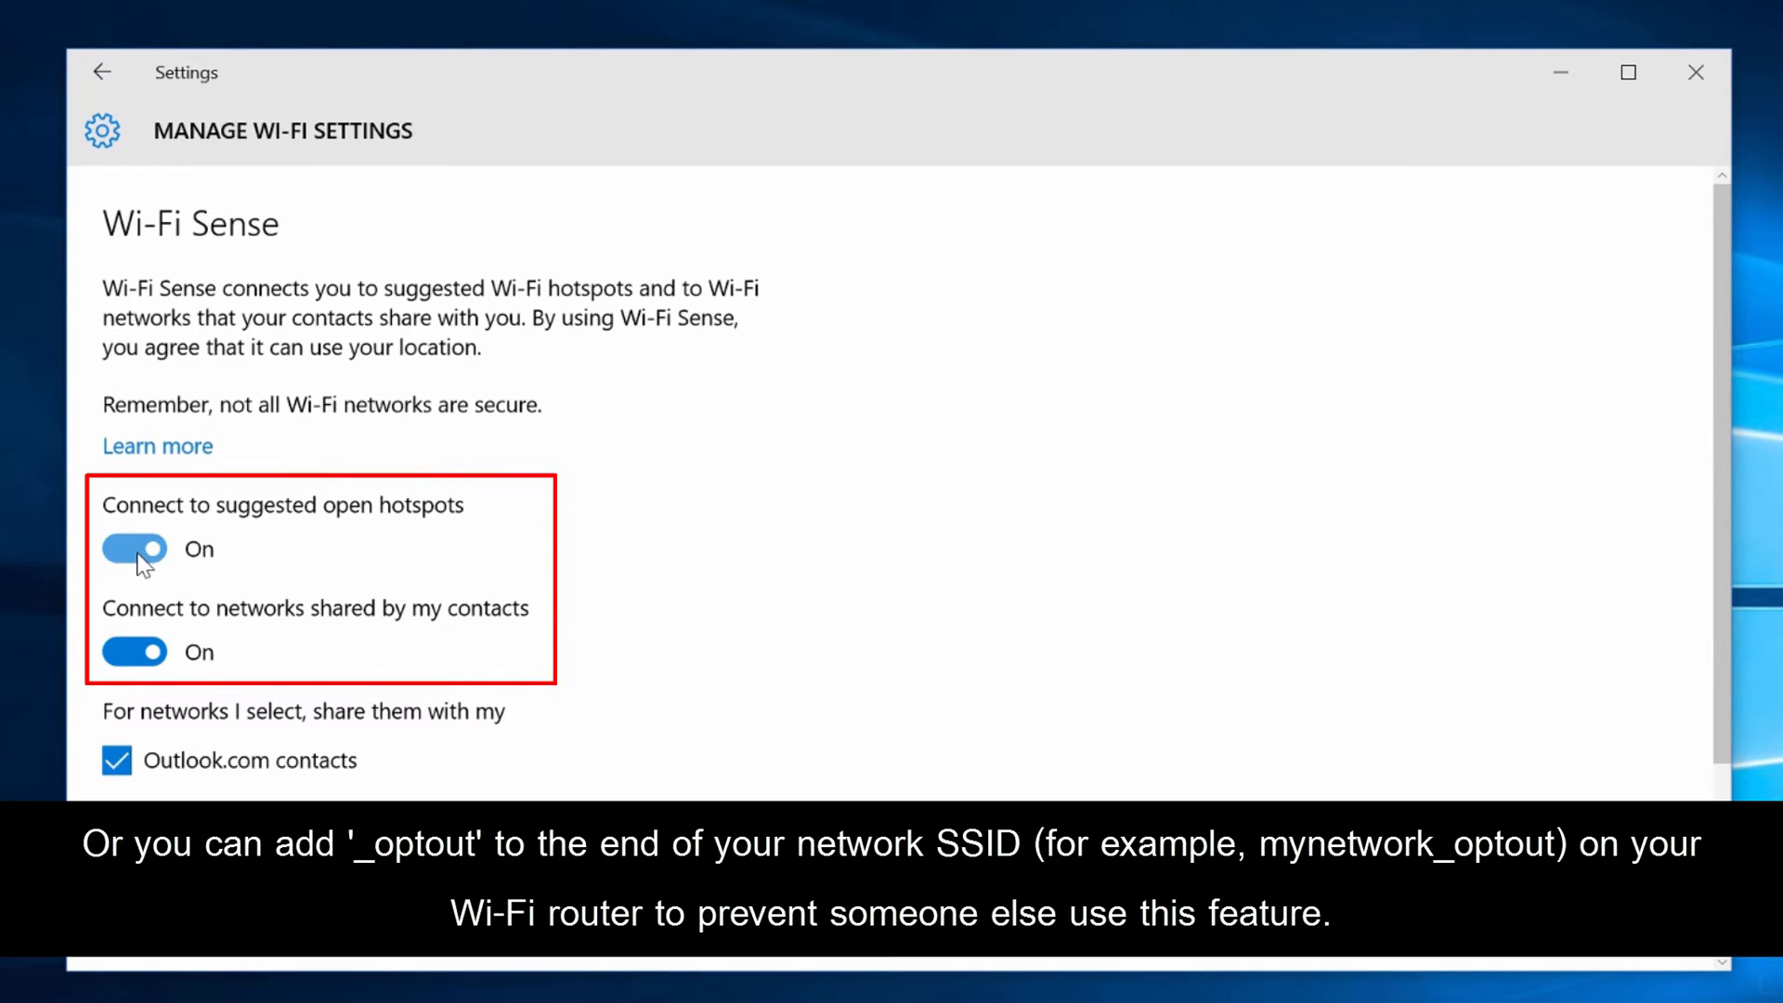
pyautogui.click(137, 555)
pyautogui.click(130, 661)
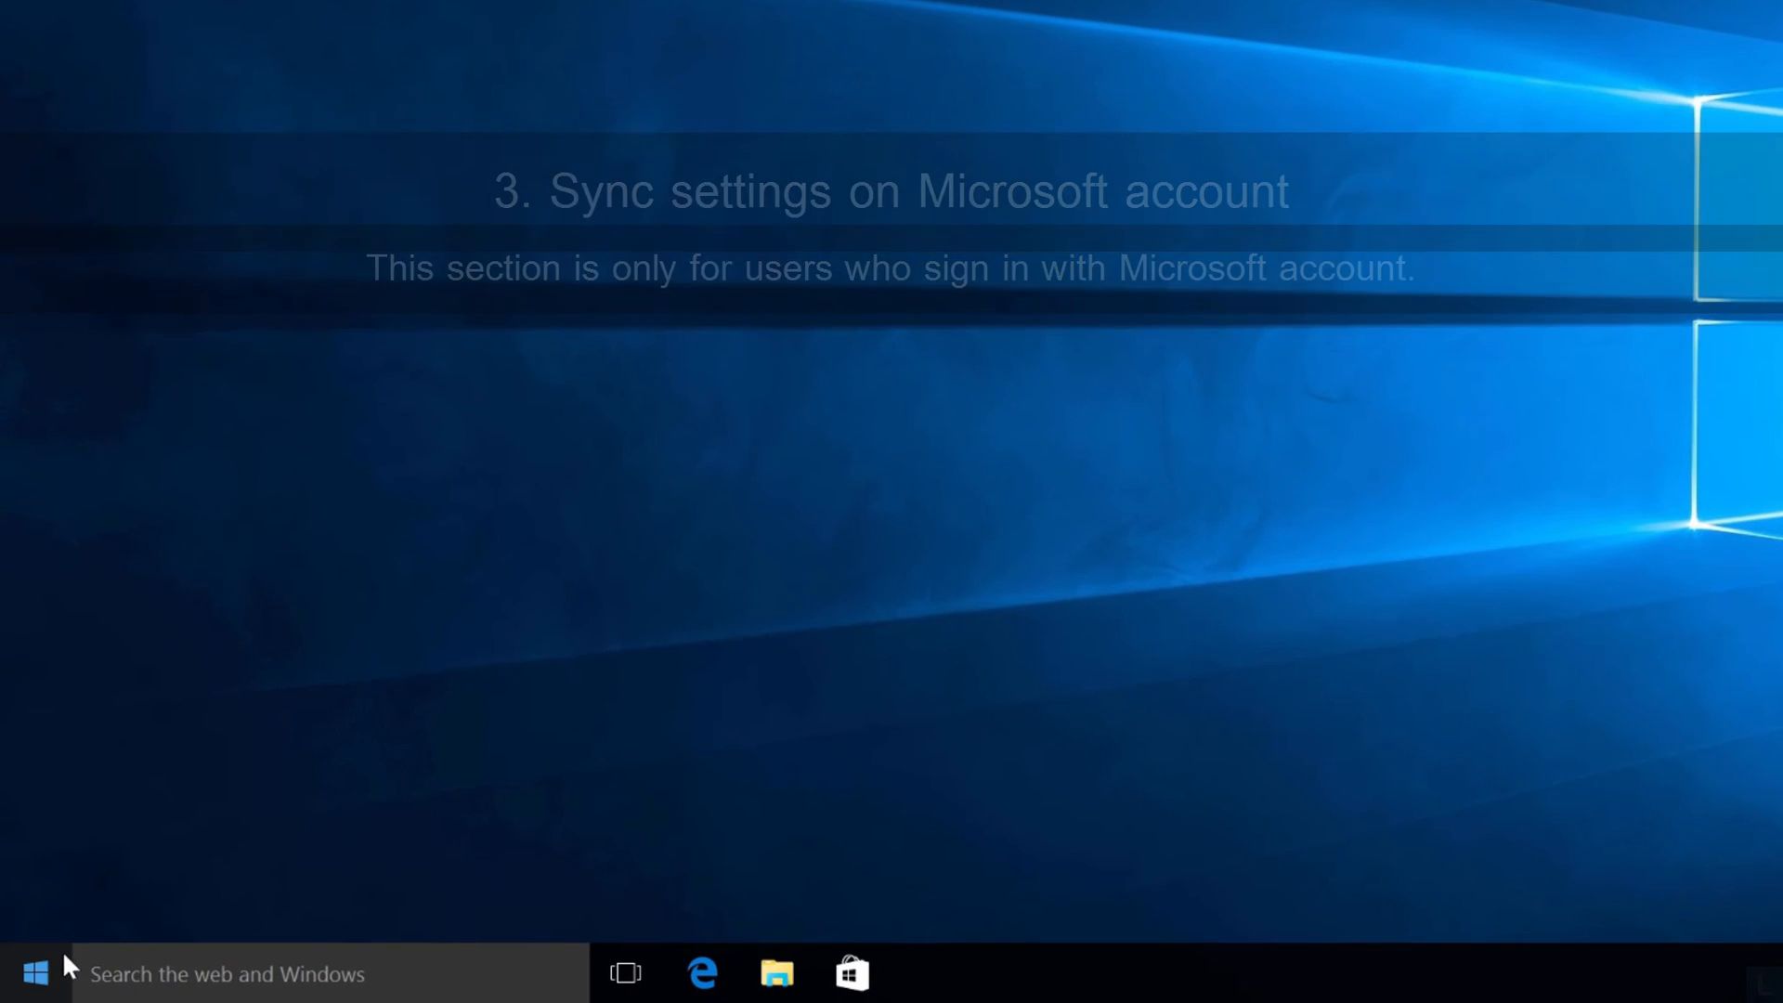
# Review the individual sync options for the Microsoft account and turn off syncing of Windows settings.
pyautogui.click(54, 974)
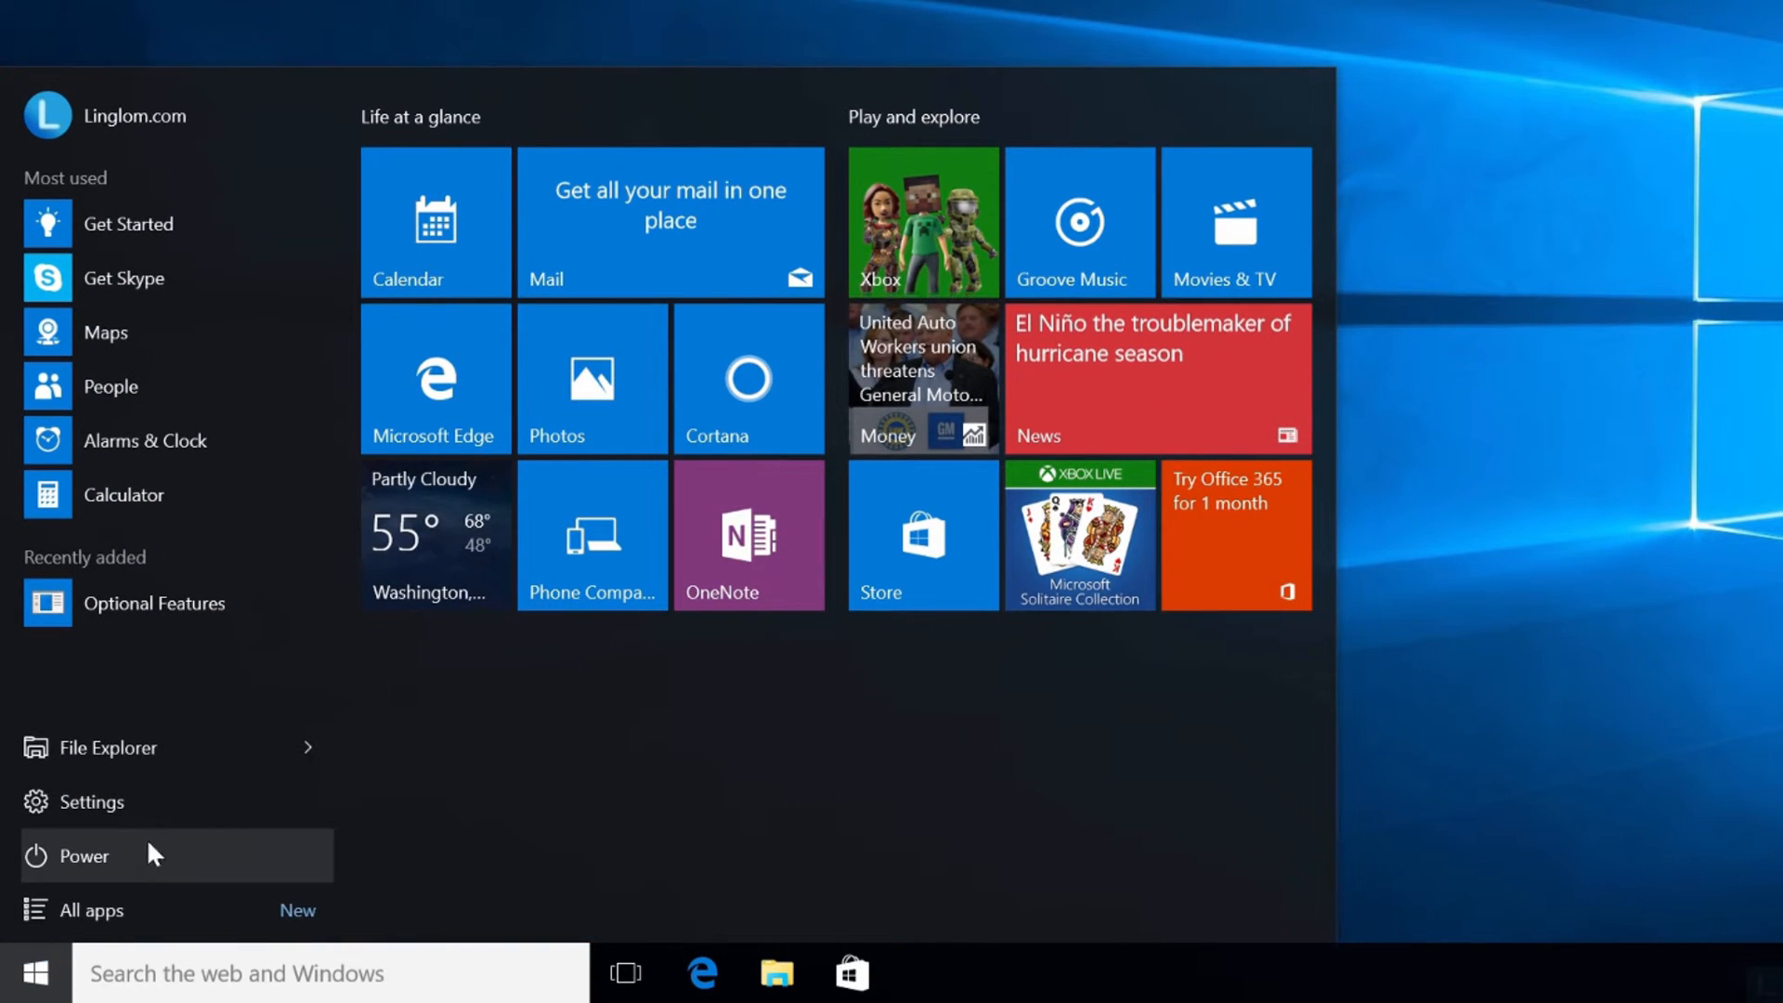
pyautogui.click(167, 803)
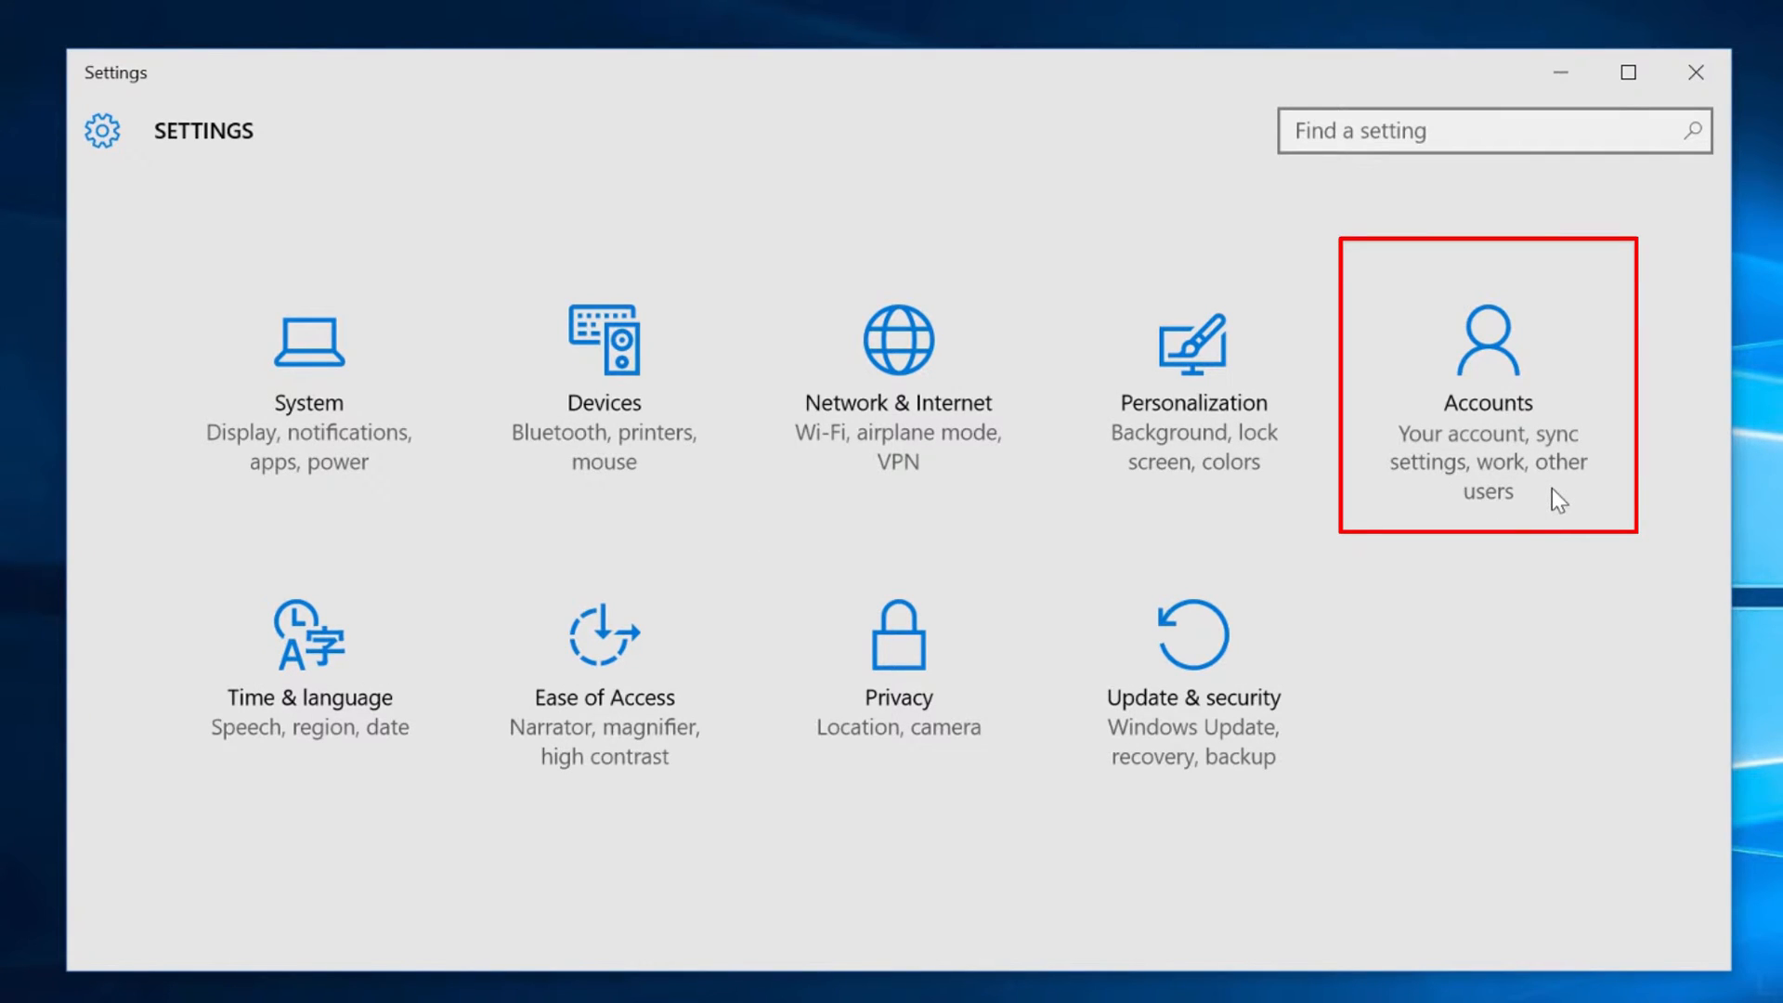
pyautogui.click(1551, 488)
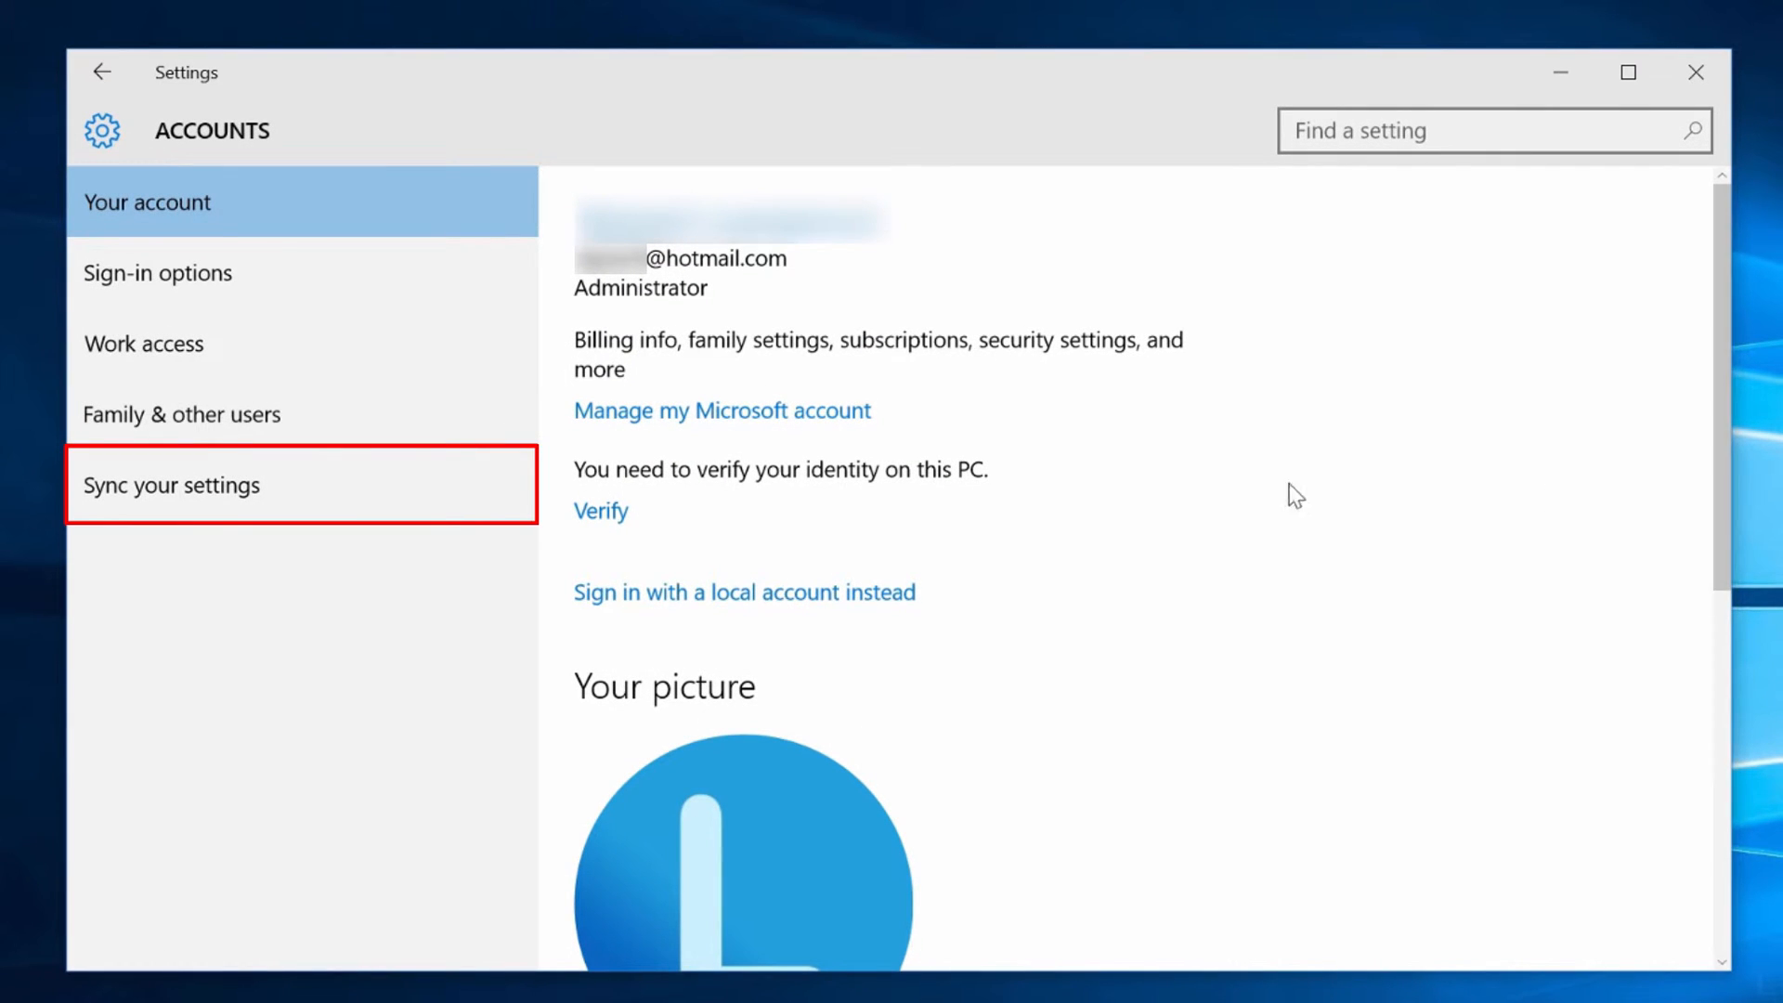
pyautogui.click(410, 480)
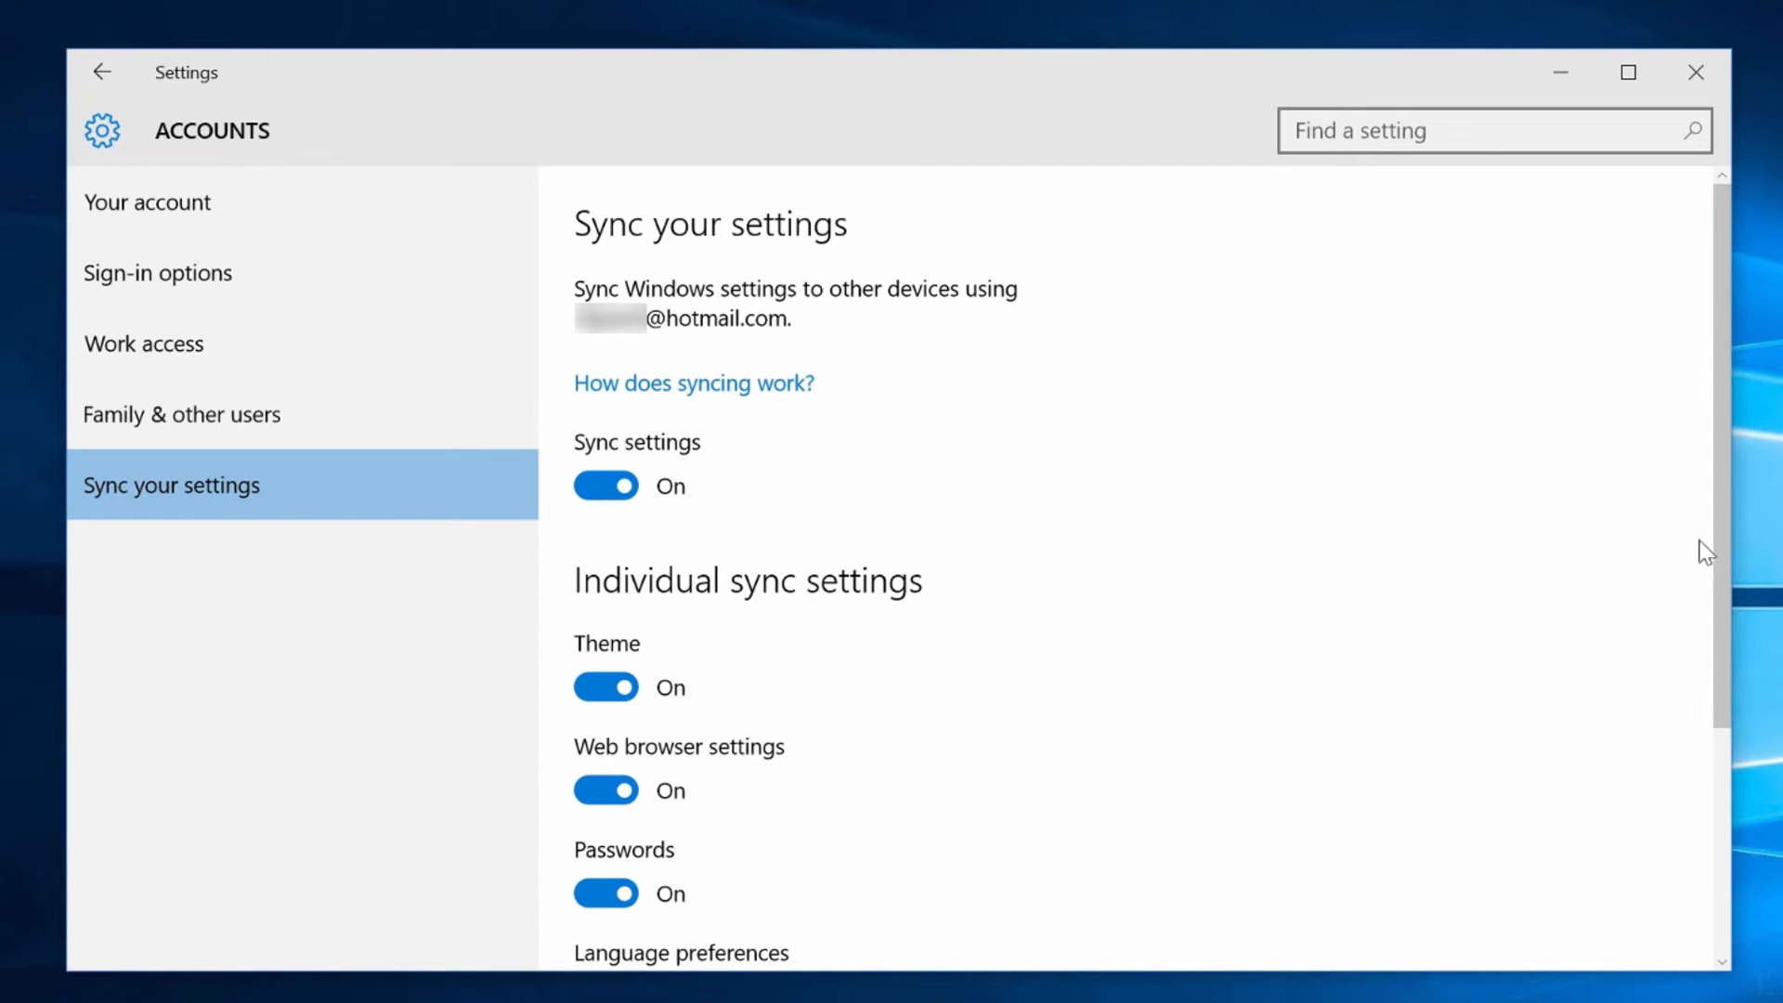
pyautogui.moveTo(1718, 548); pyautogui.dragTo(1714, 783)
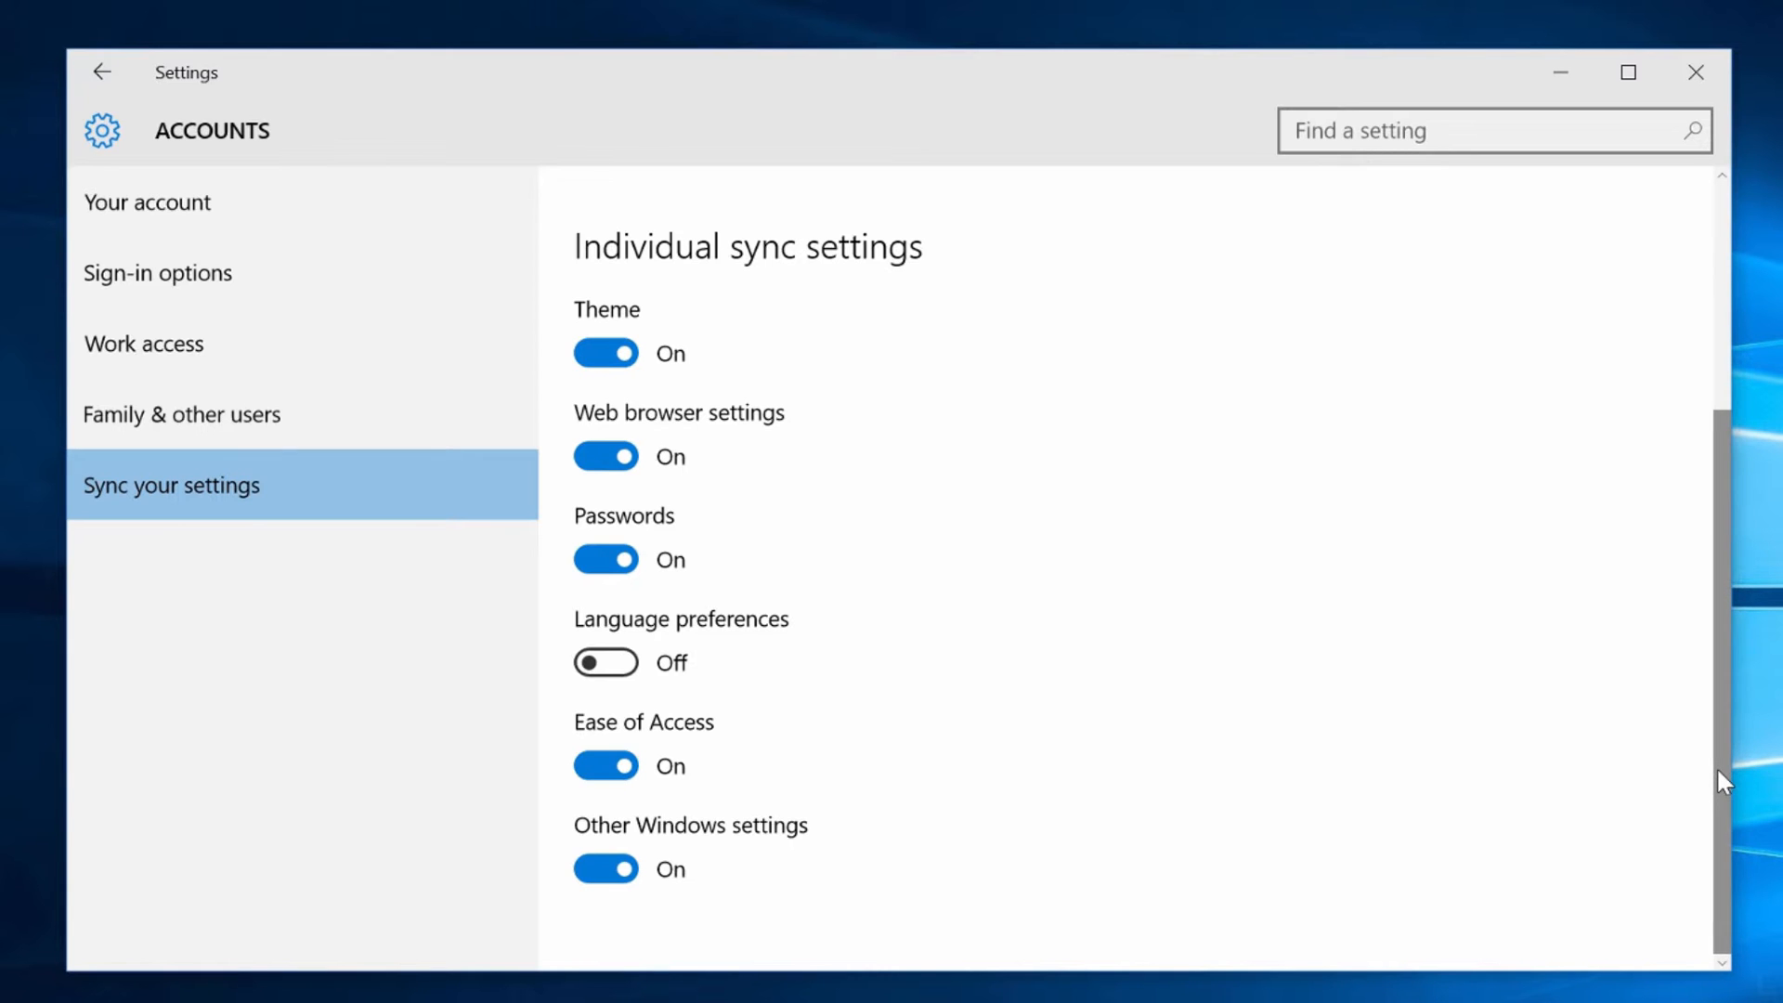
pyautogui.moveTo(1716, 766); pyautogui.dragTo(1669, 553)
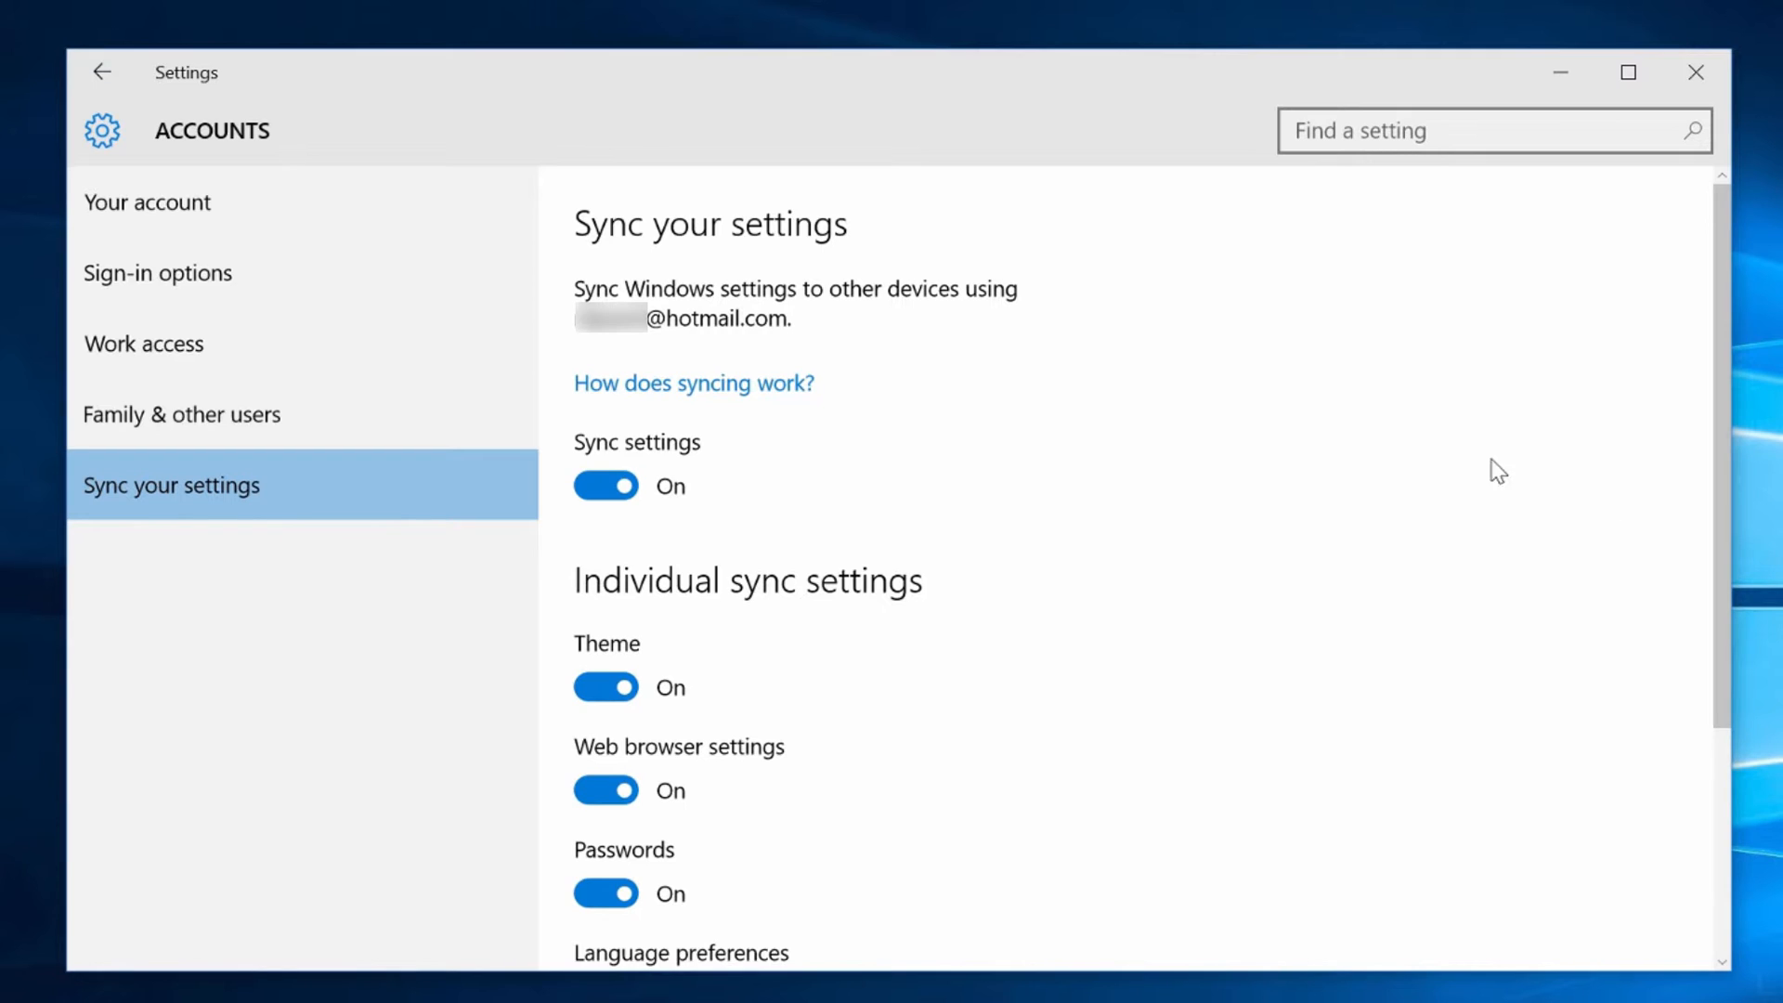
pyautogui.click(608, 486)
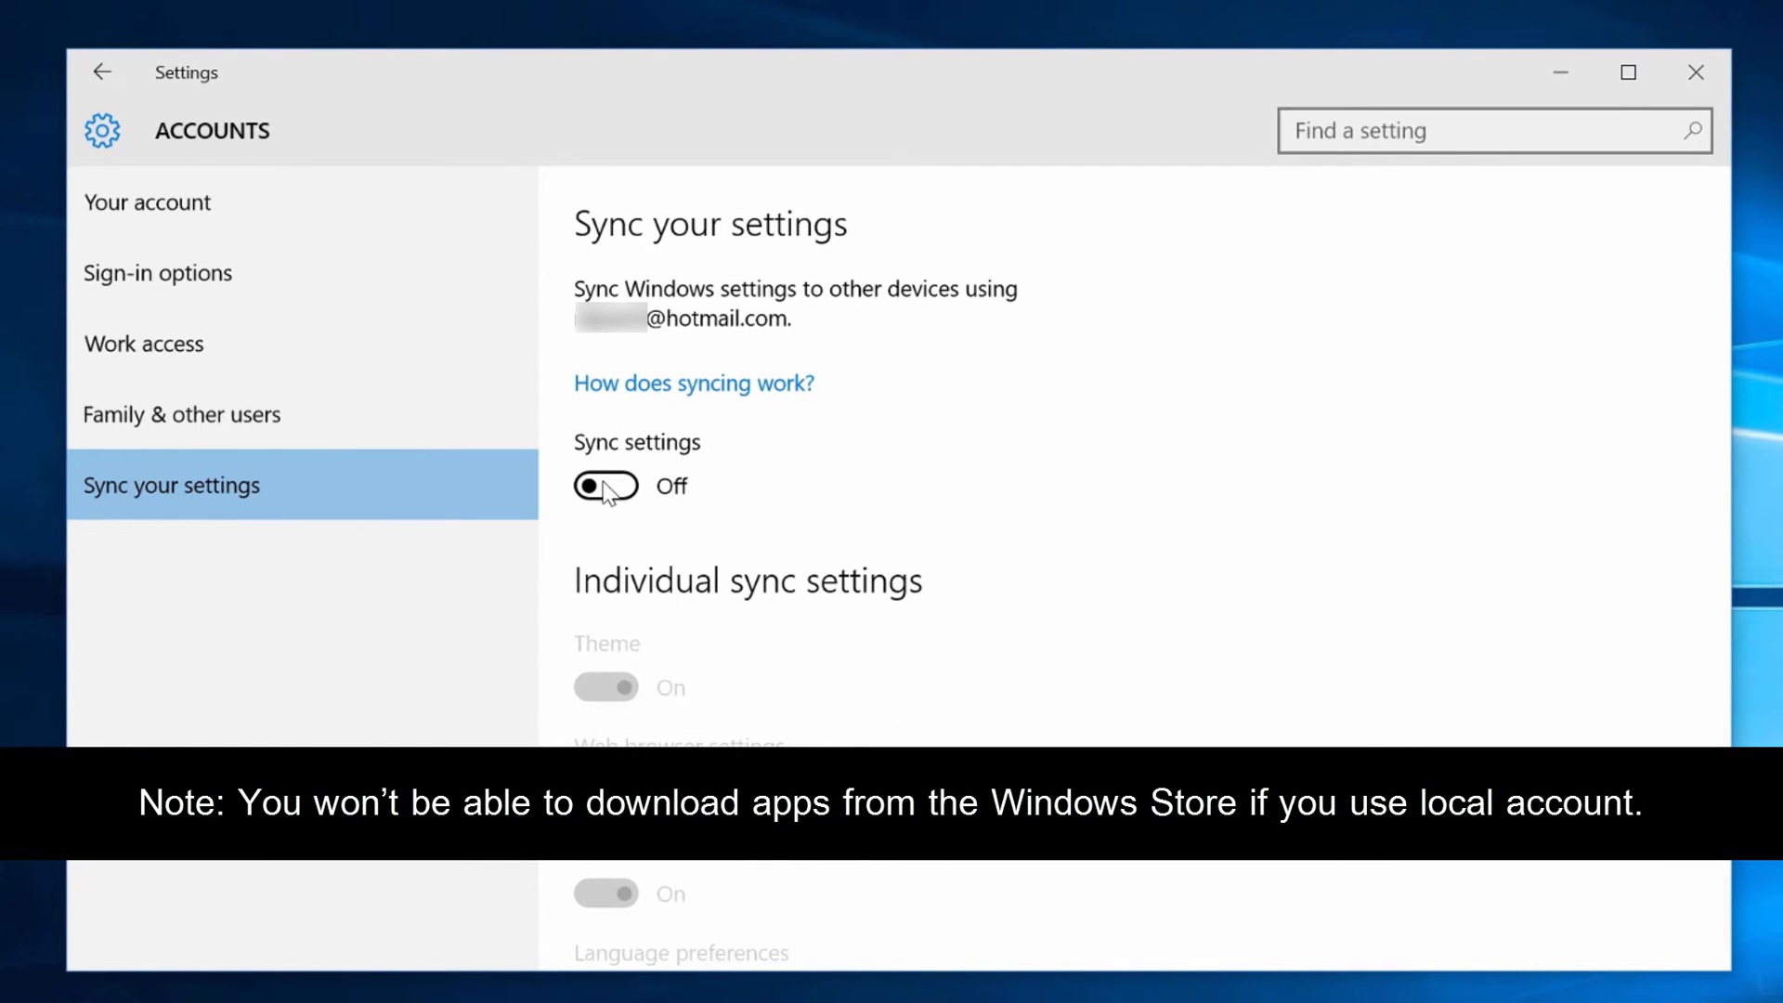
# Start switching to a local account and verify the Microsoft account by entering its current password.
pyautogui.click(398, 212)
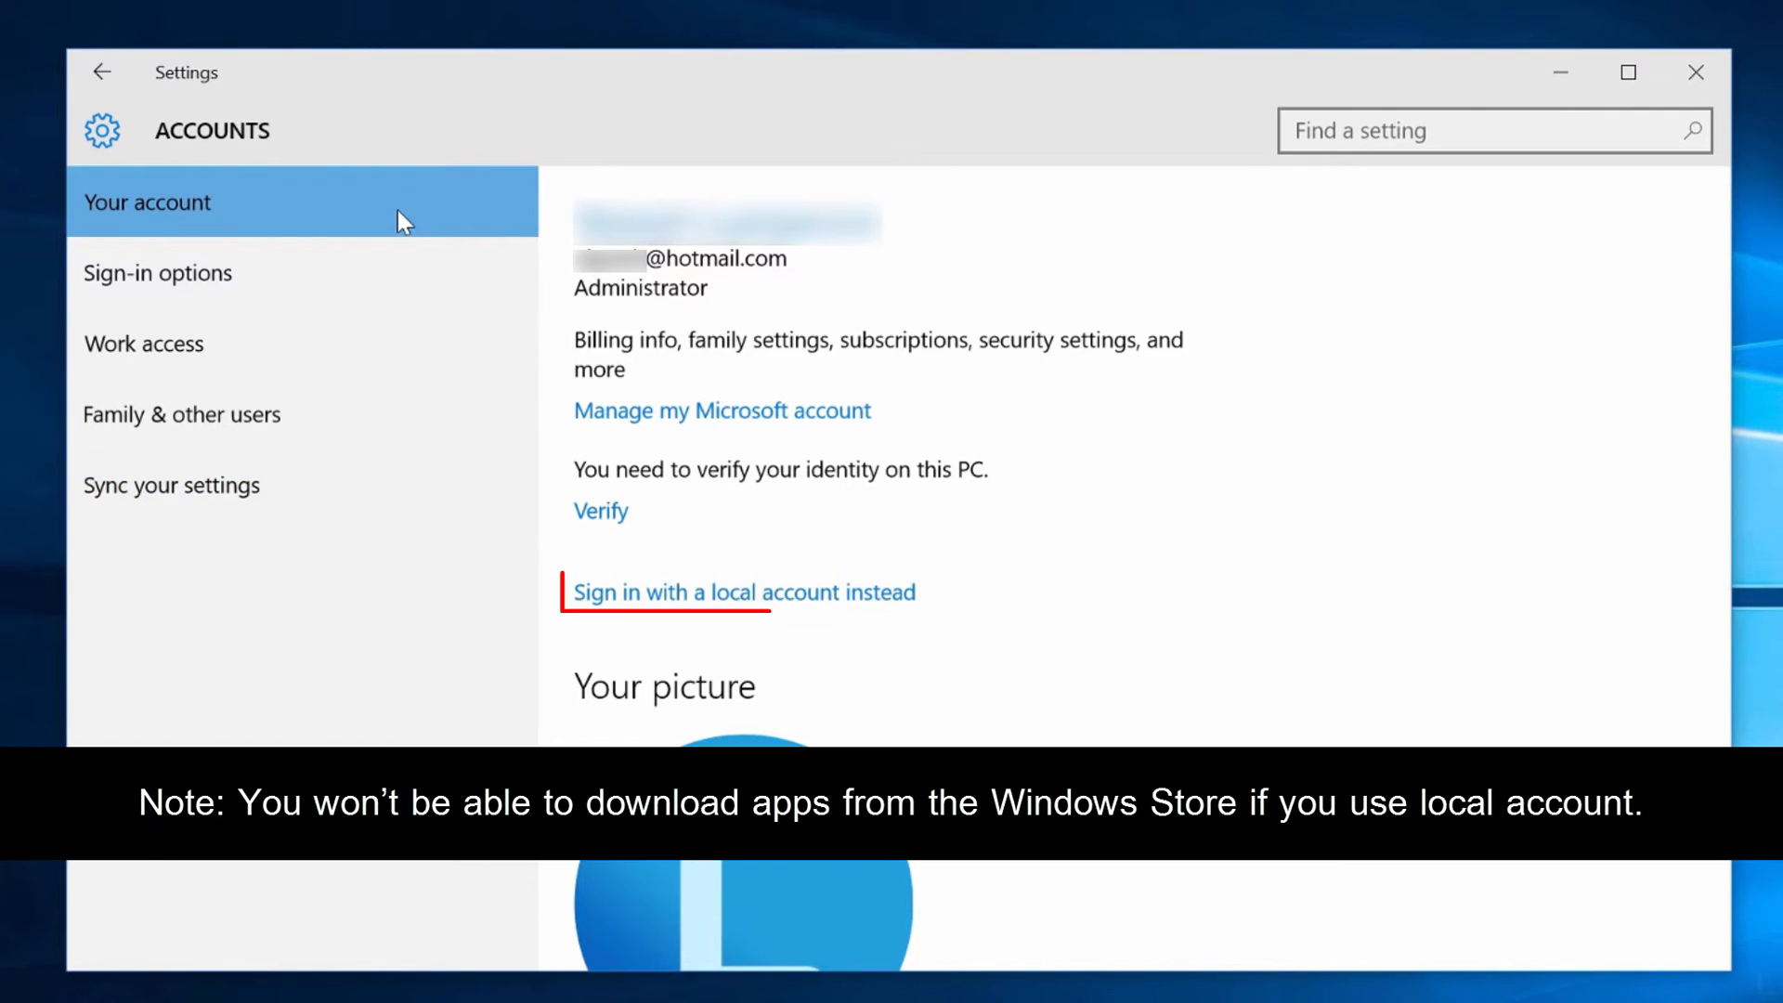
pyautogui.click(679, 595)
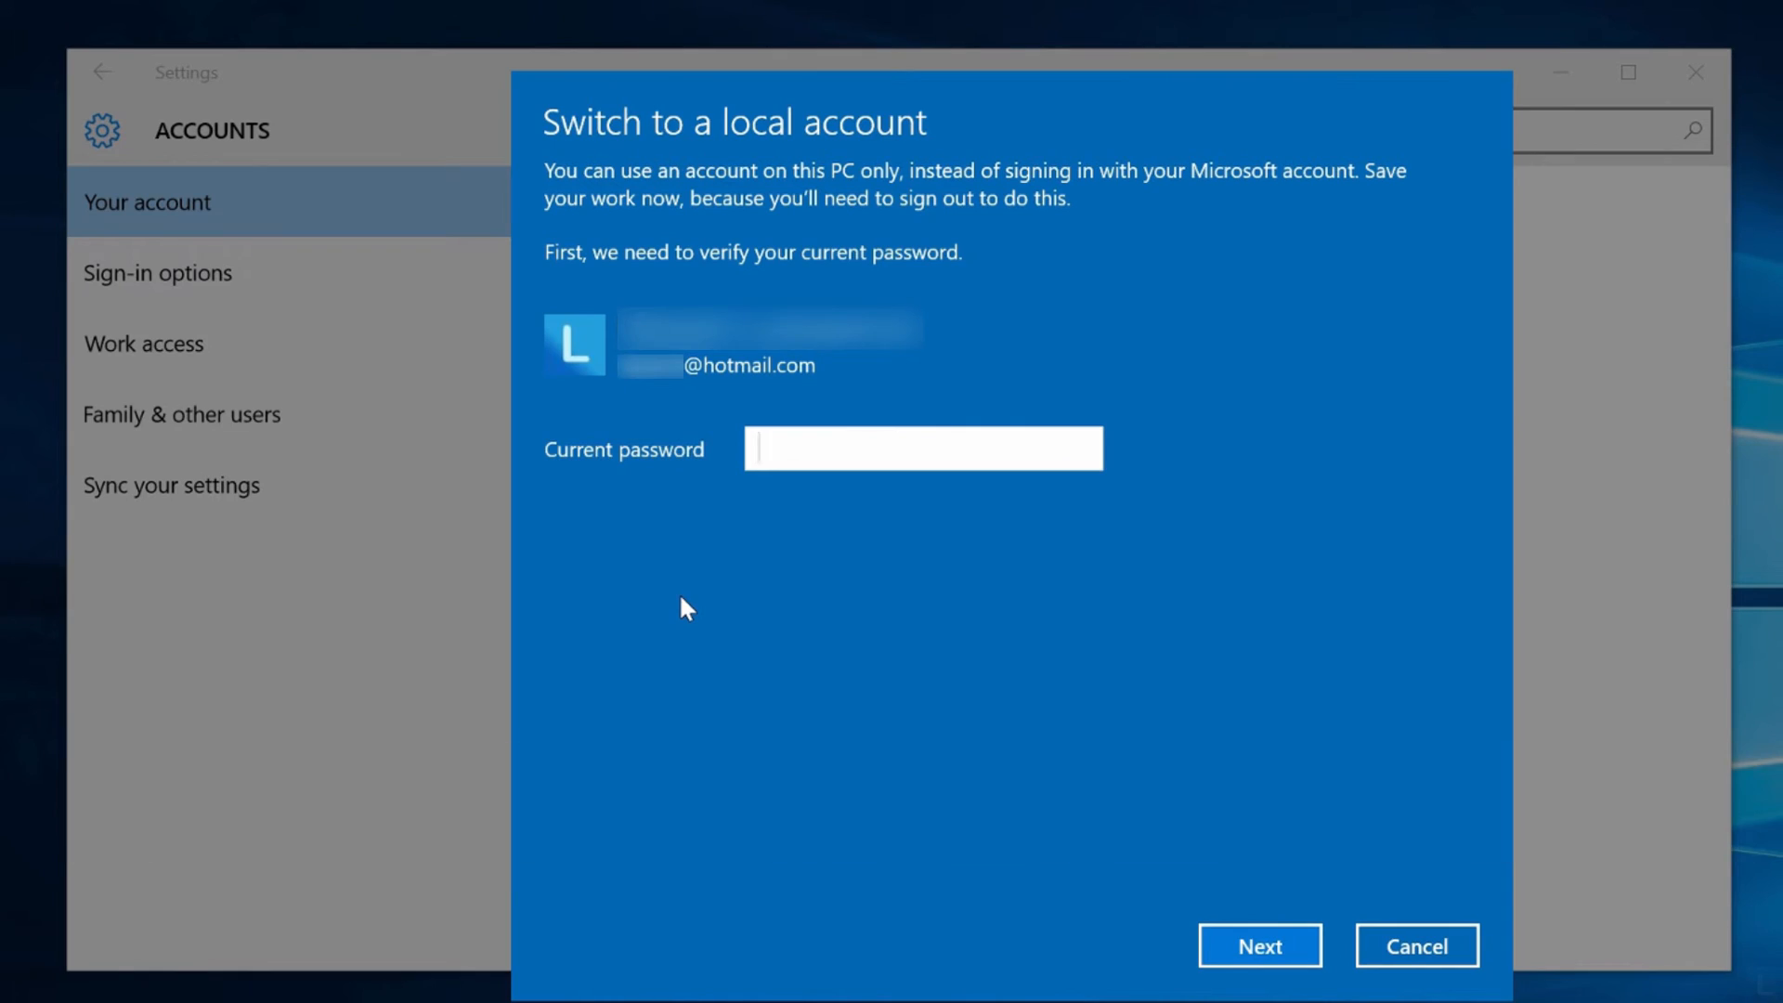
pyautogui.write('••••••••')
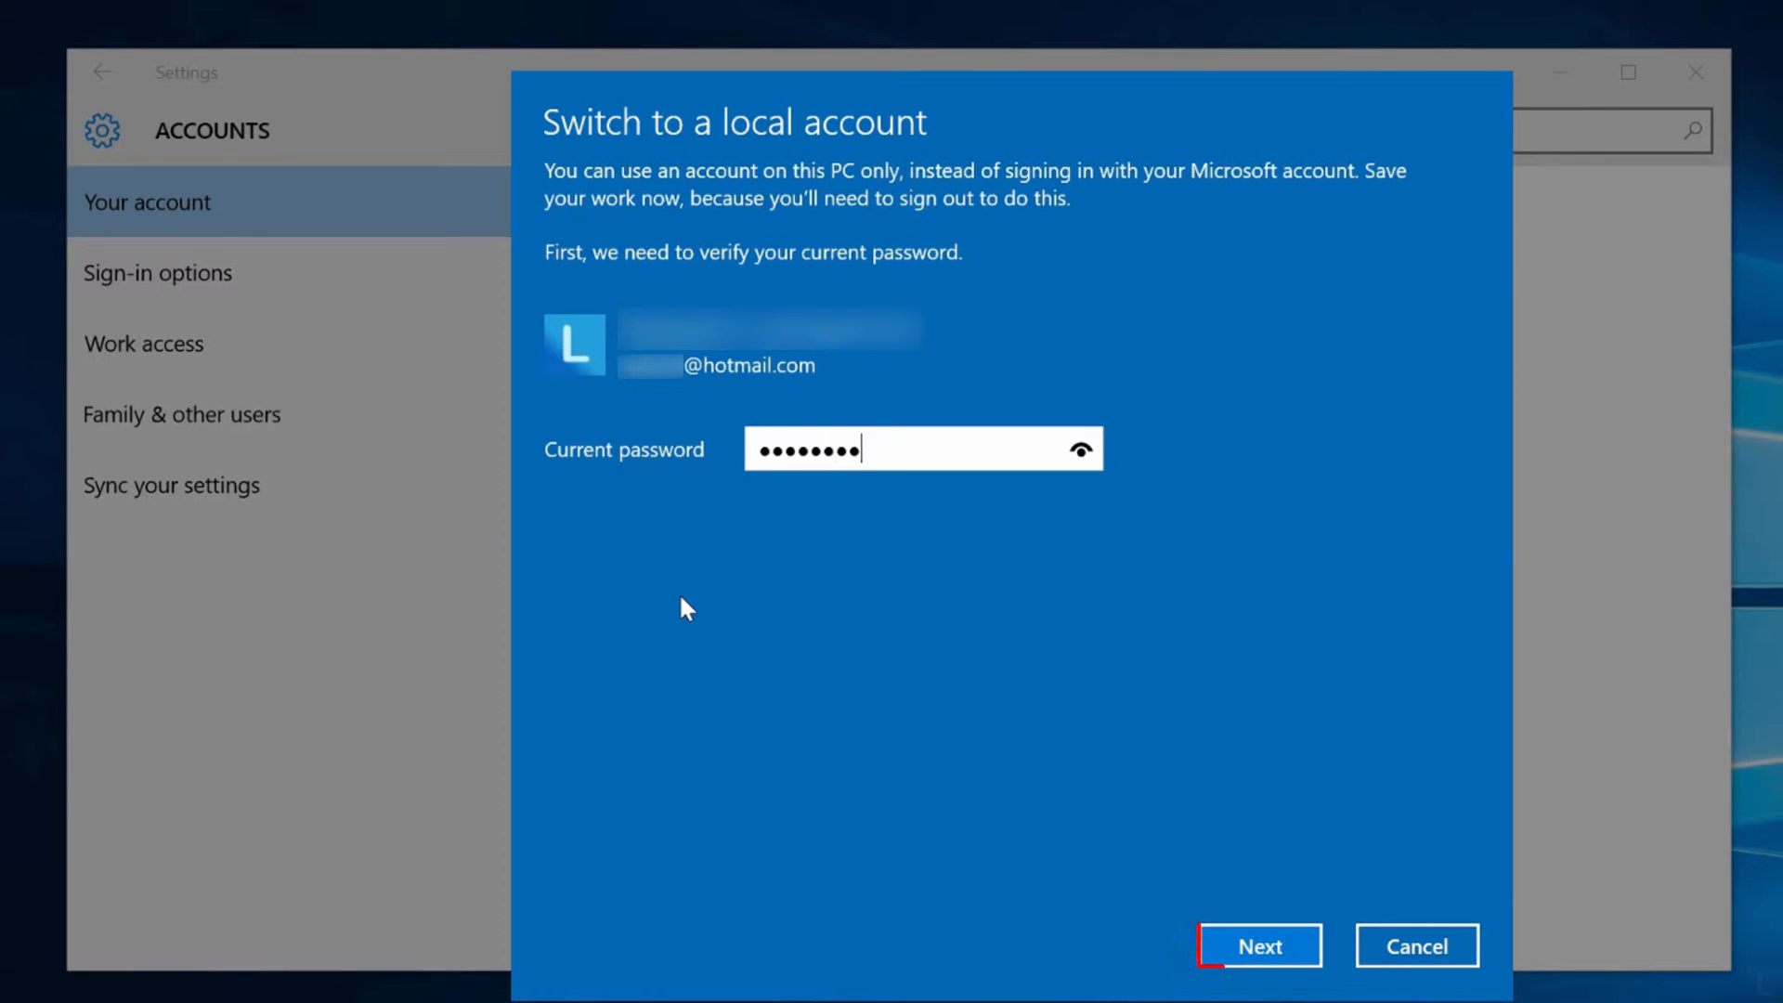
pyautogui.click(1297, 949)
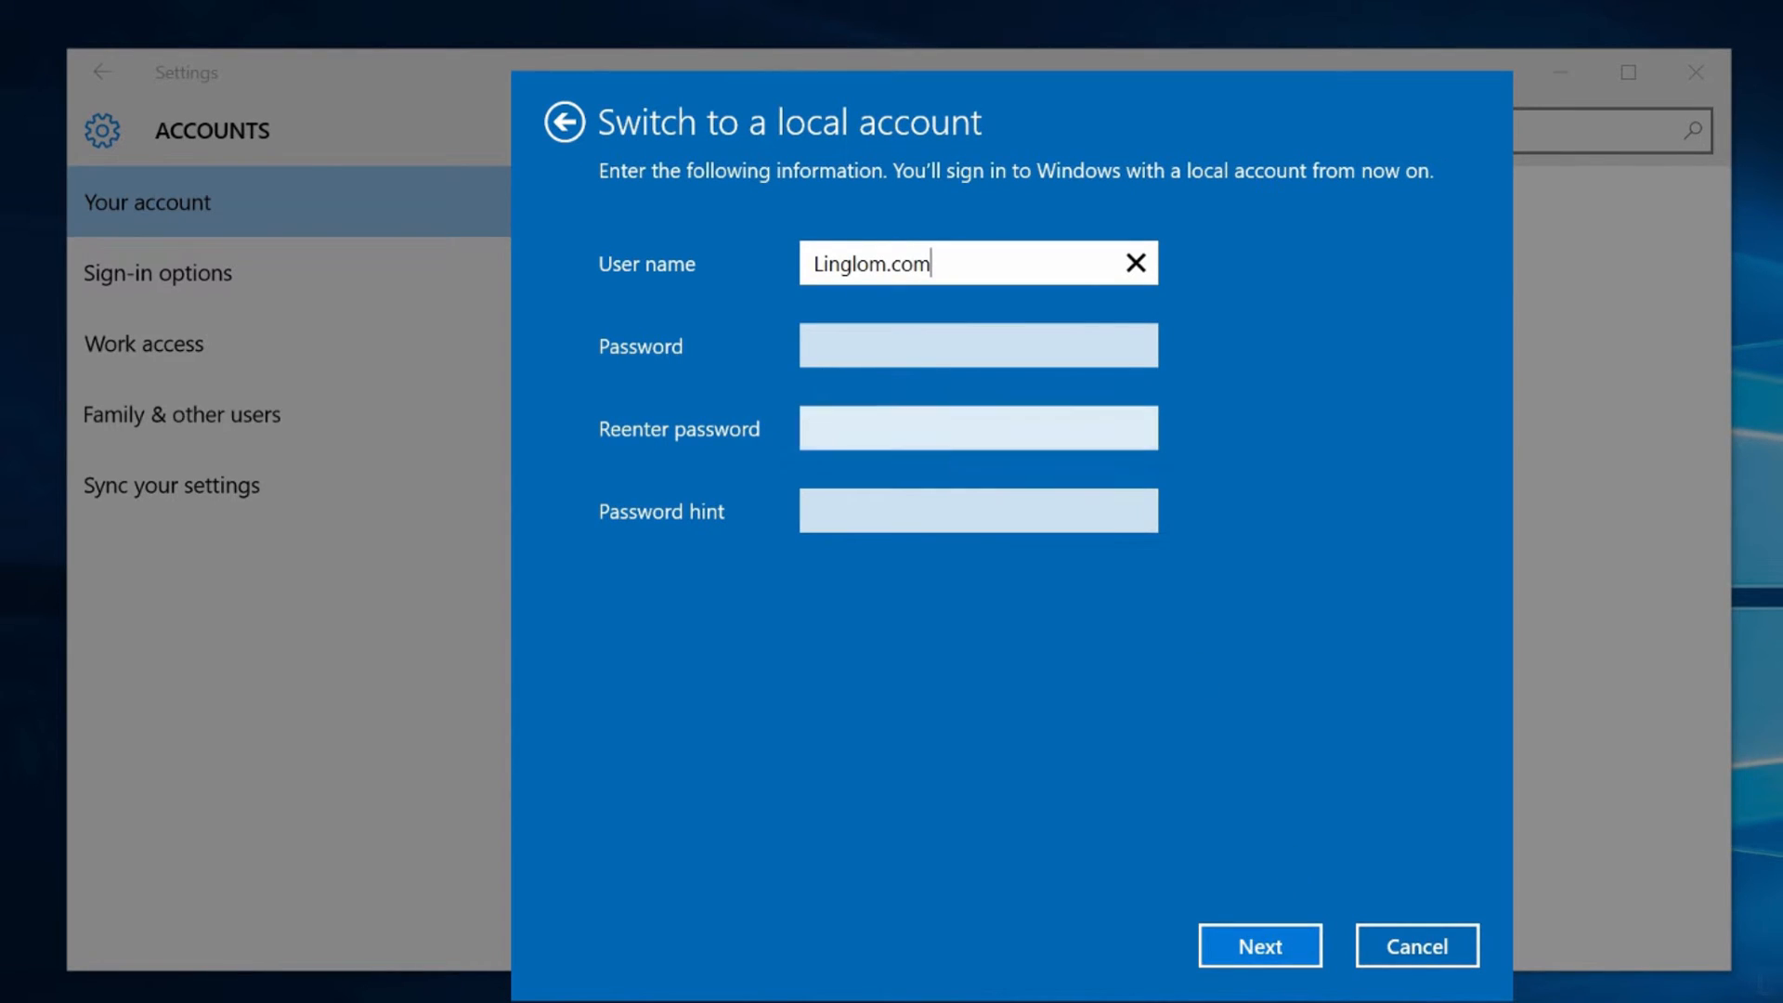
# Enter and confirm the local account's new password, add the hint "My test password", and sign out to finish the switch.
pyautogui.click(979, 346)
pyautogui.write('••••••')
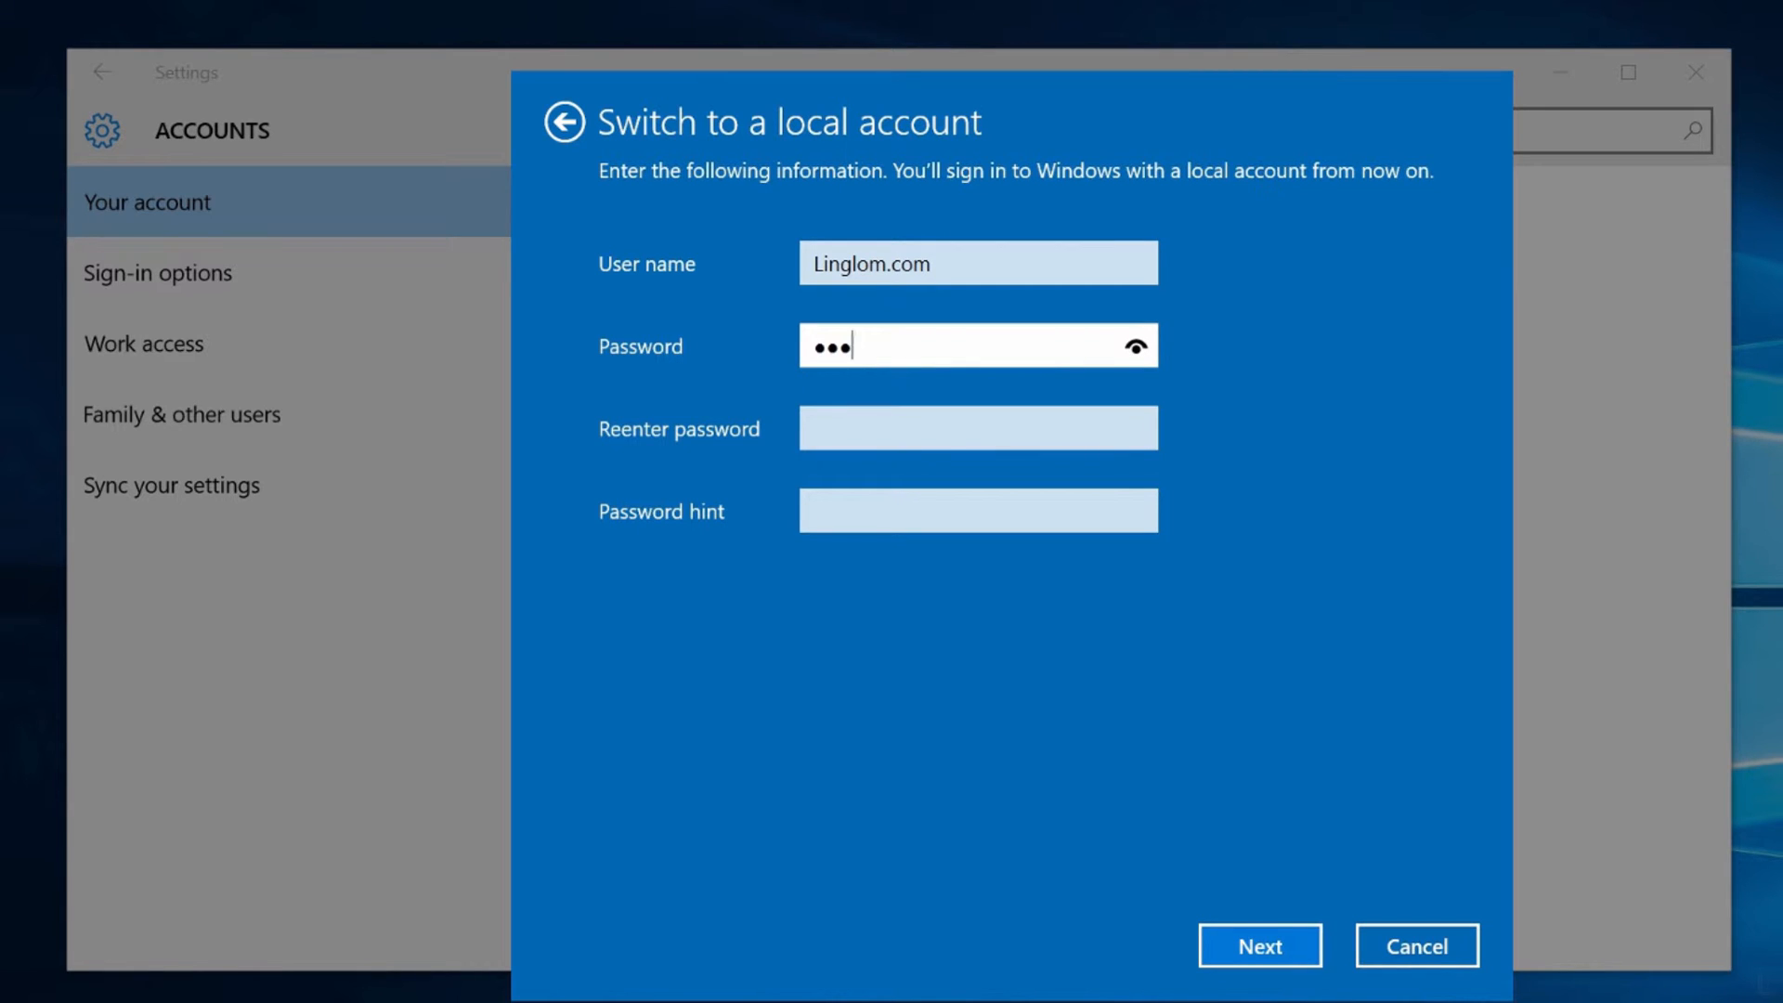
pyautogui.write('•')
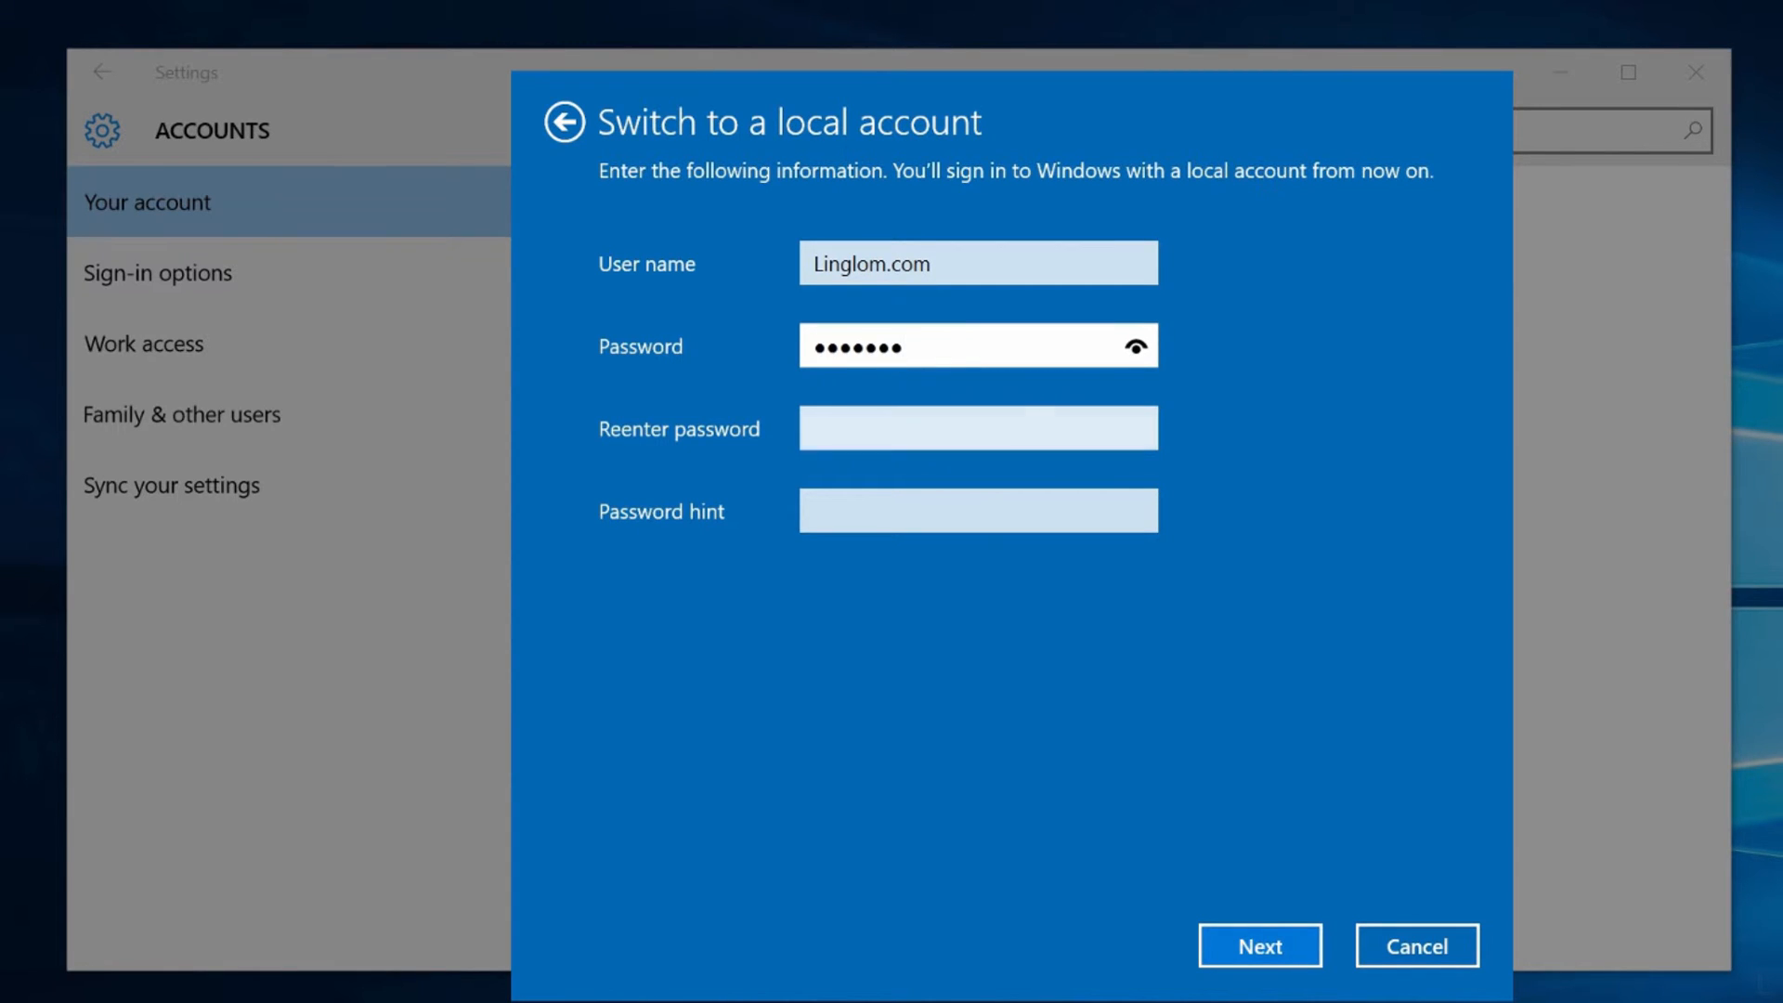
pyautogui.click(979, 428)
pyautogui.write('•••••••')
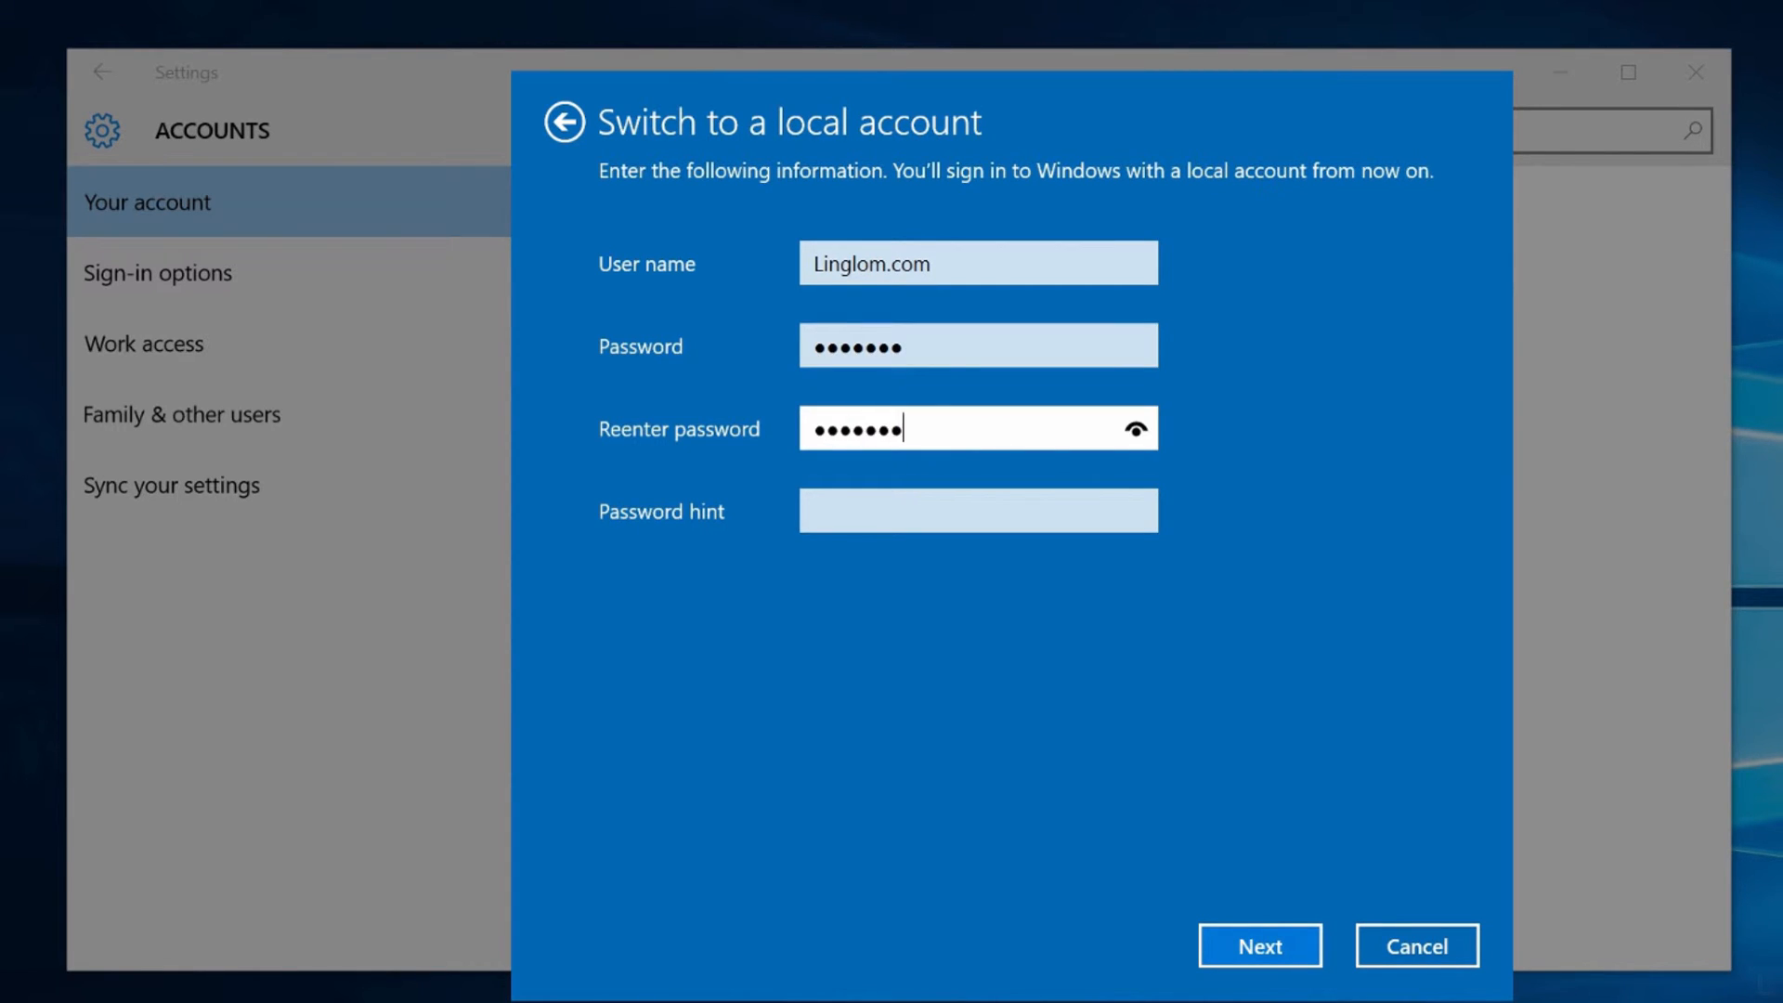
pyautogui.click(978, 510)
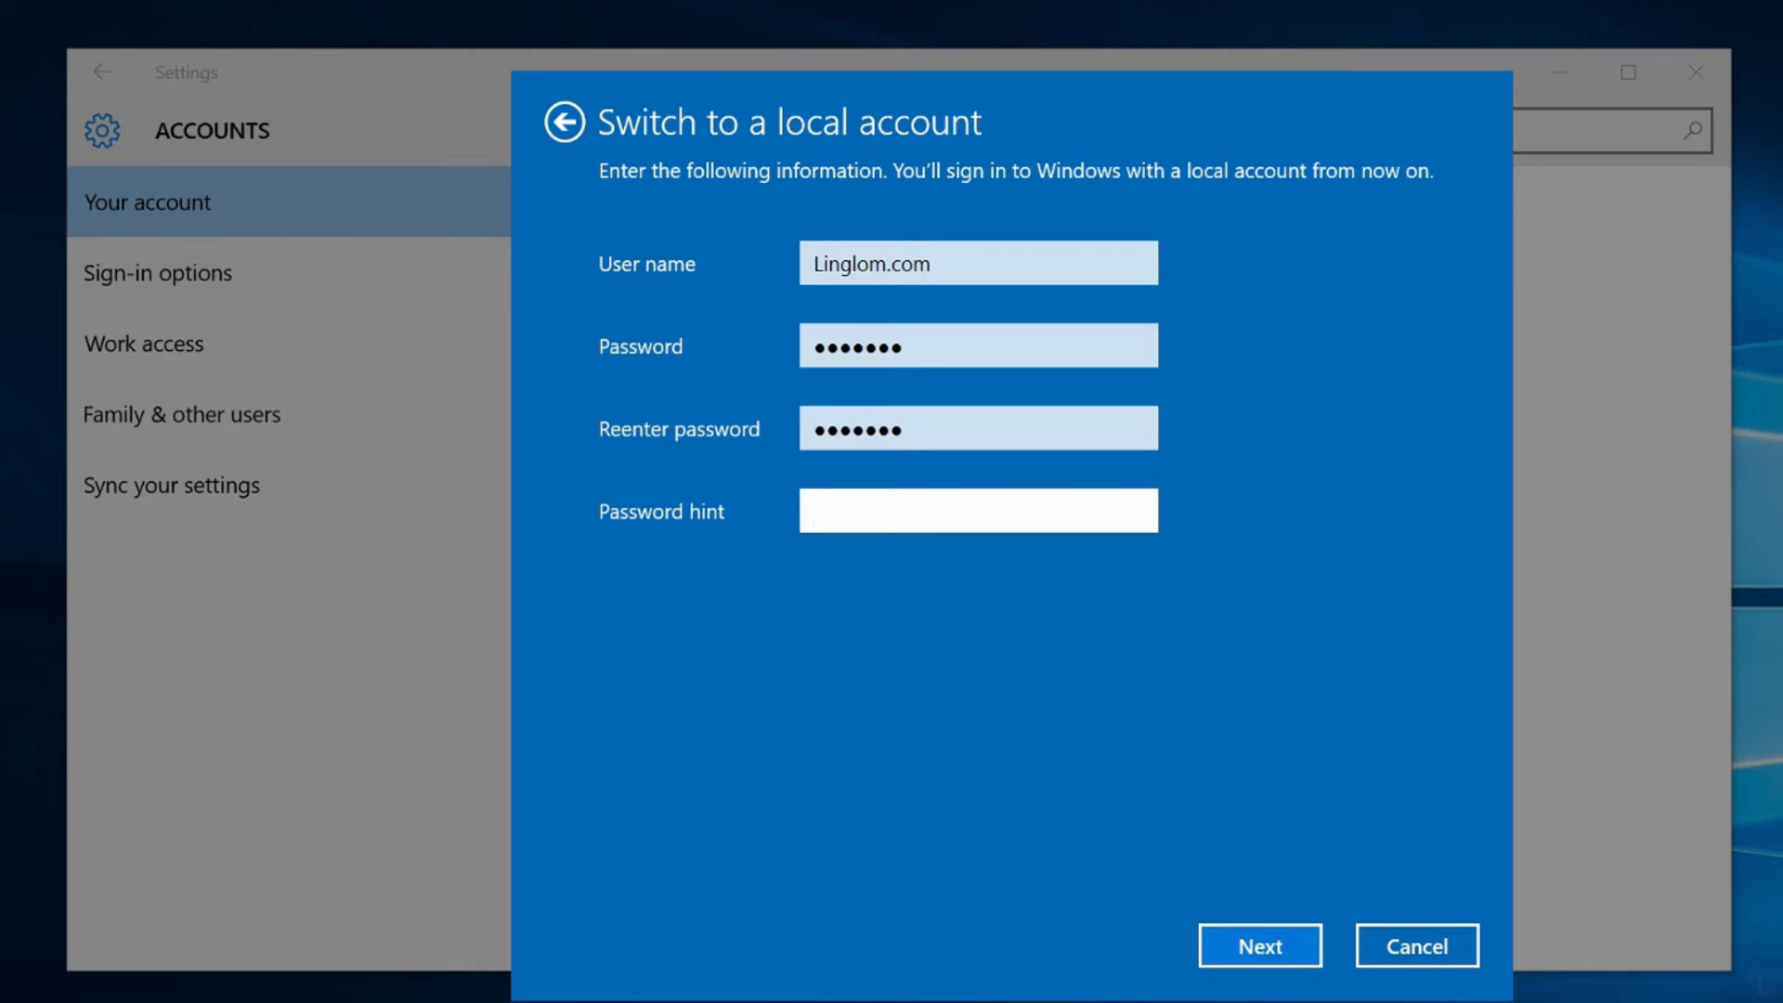
pyautogui.write('My test password')
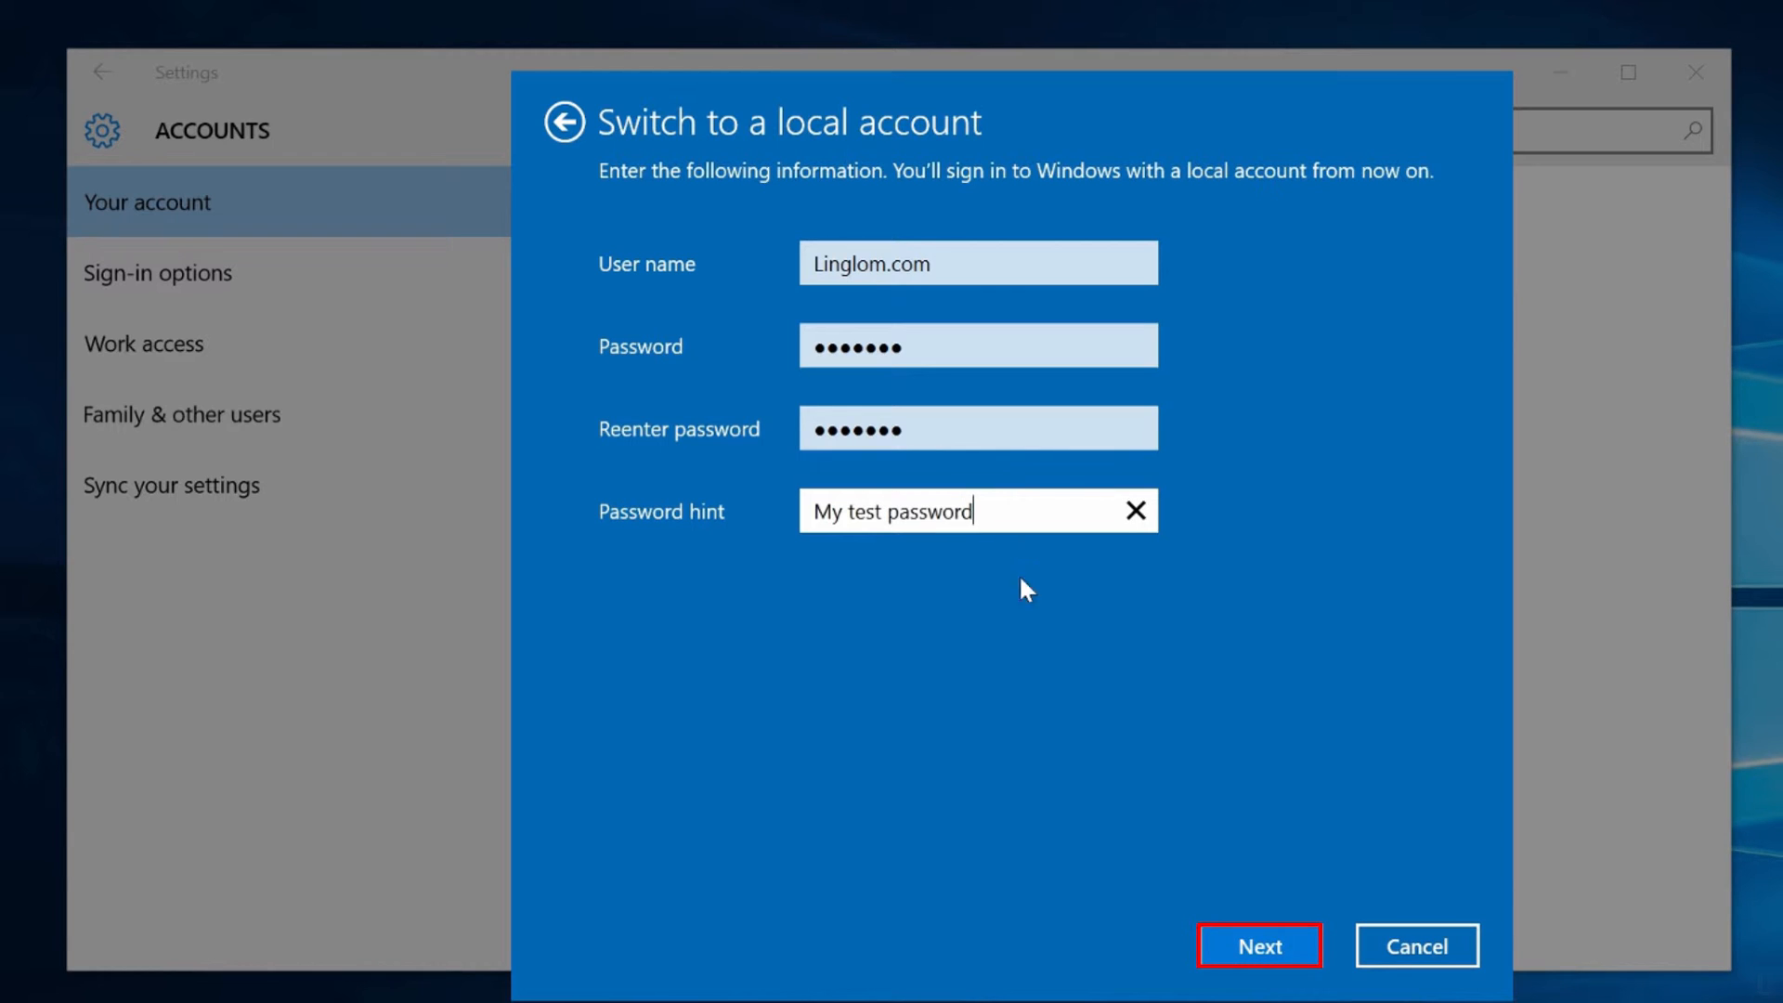
pyautogui.click(1307, 960)
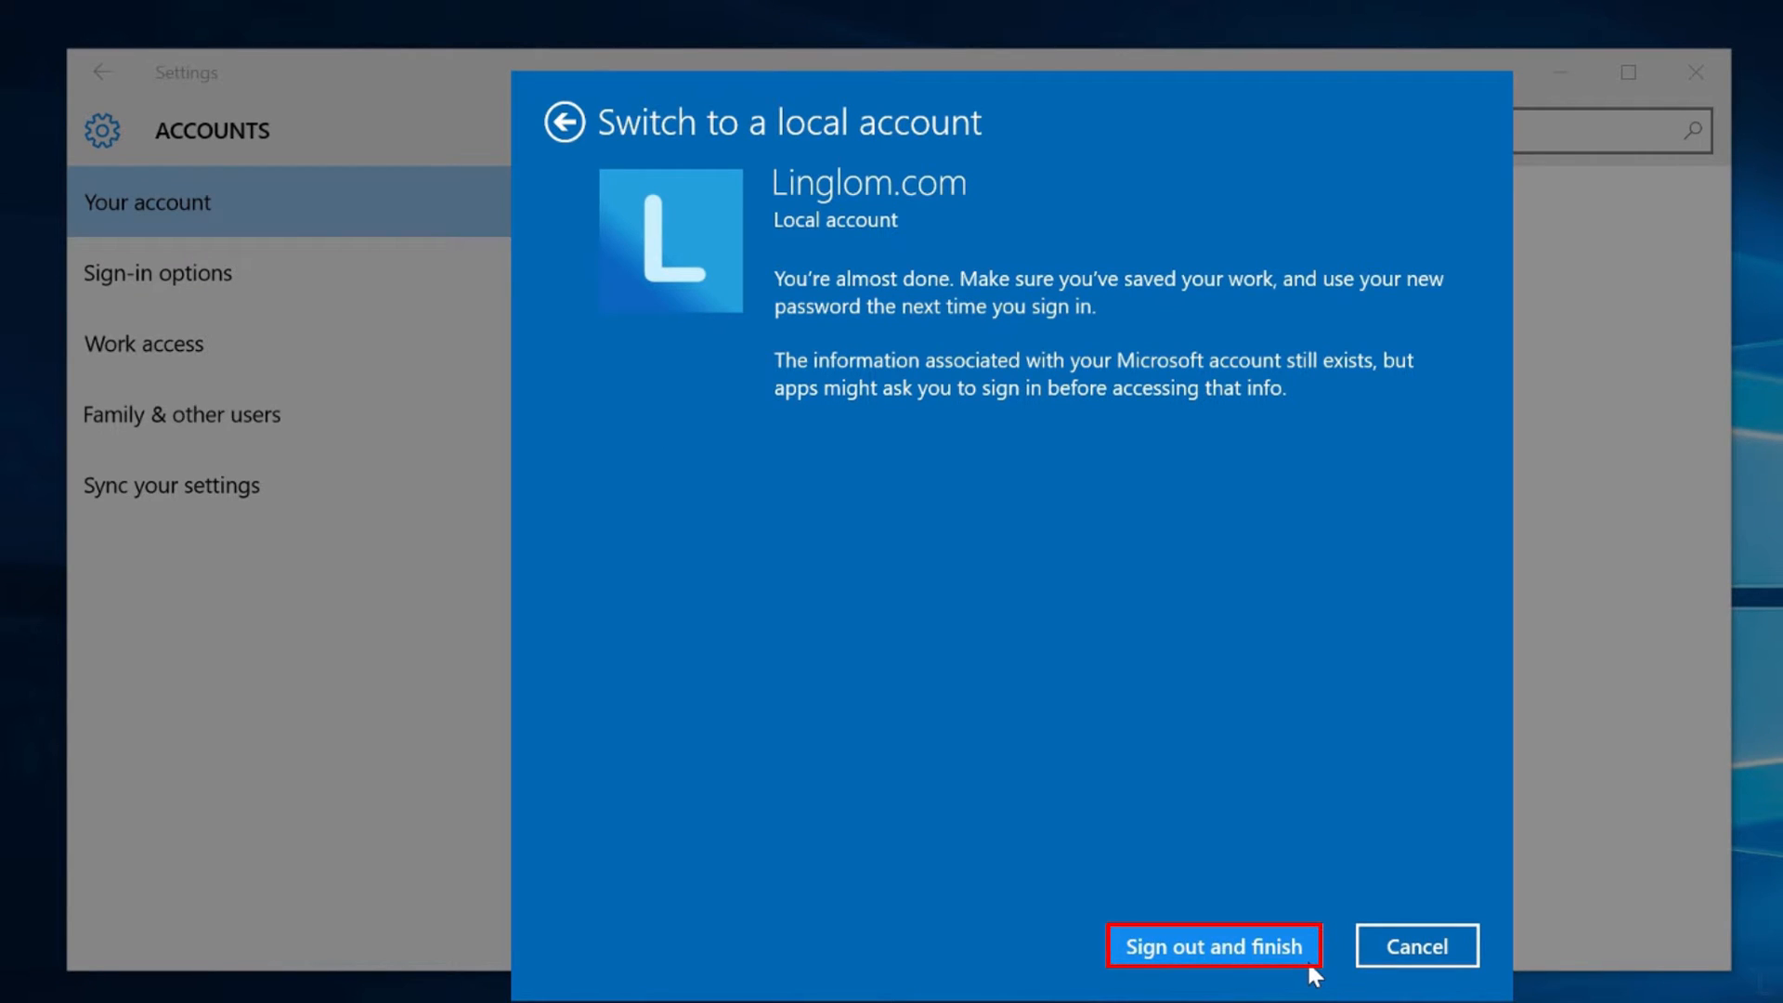
pyautogui.click(1307, 960)
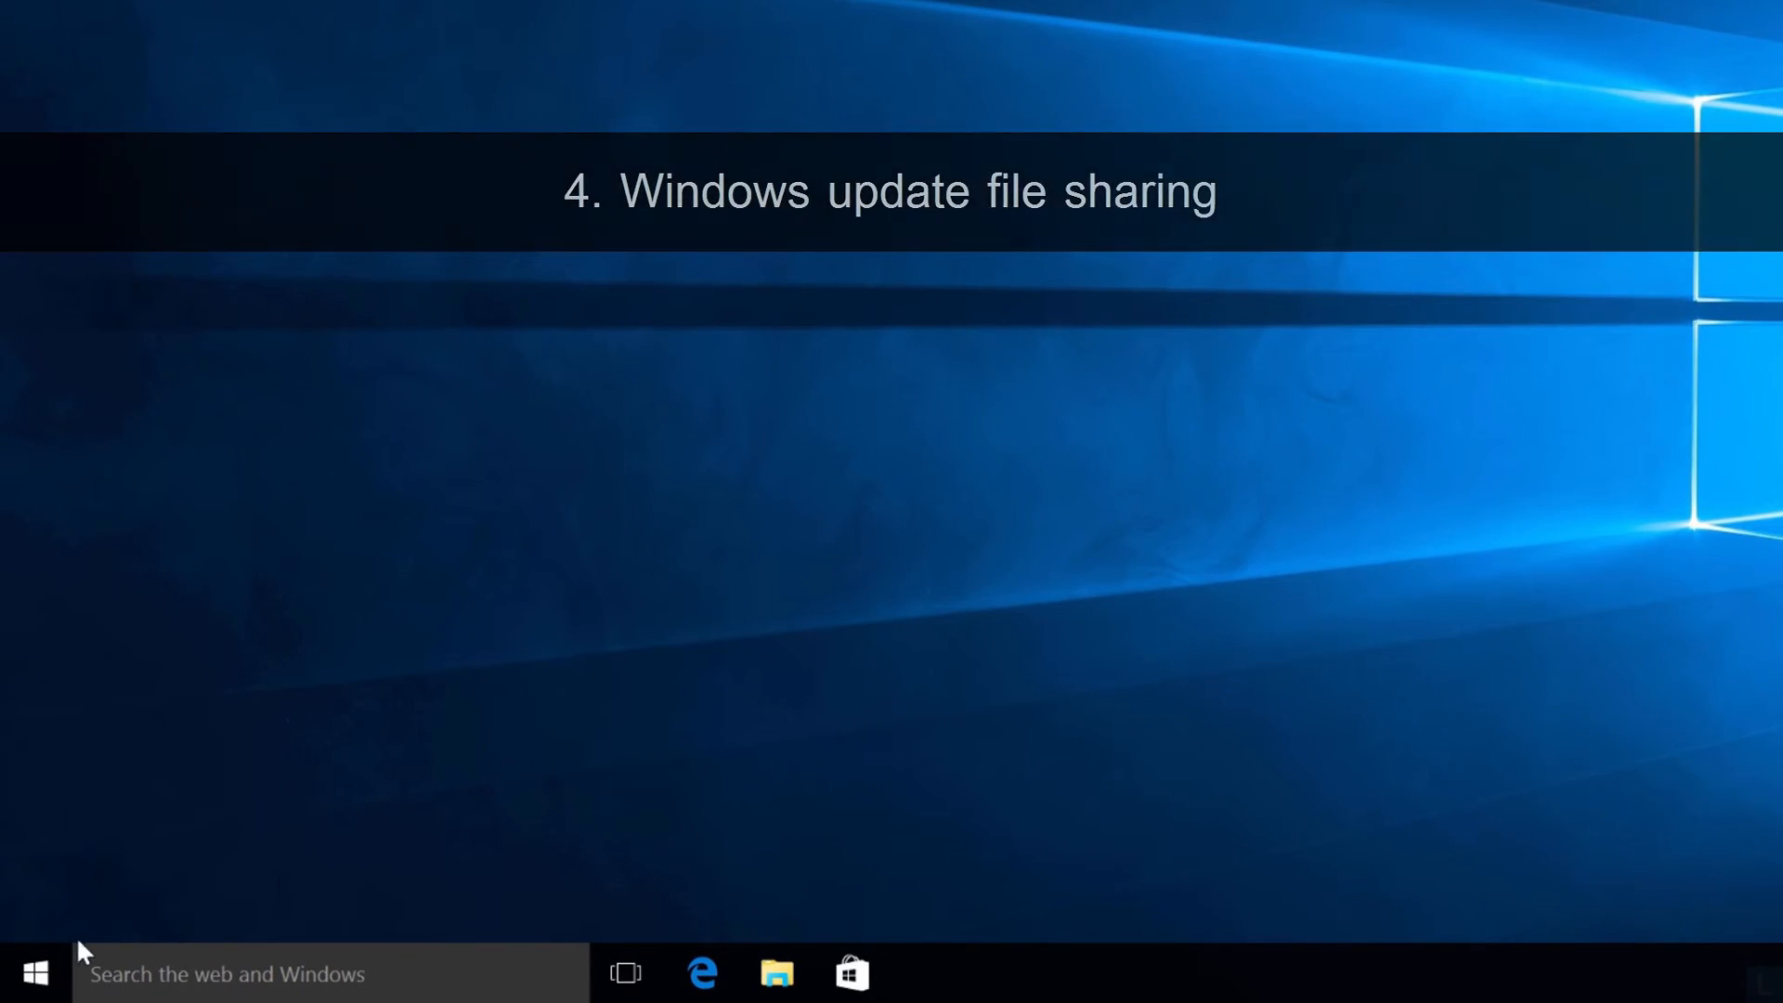
# Open the advanced Windows Update options for choosing how updates are delivered.
pyautogui.click(56, 971)
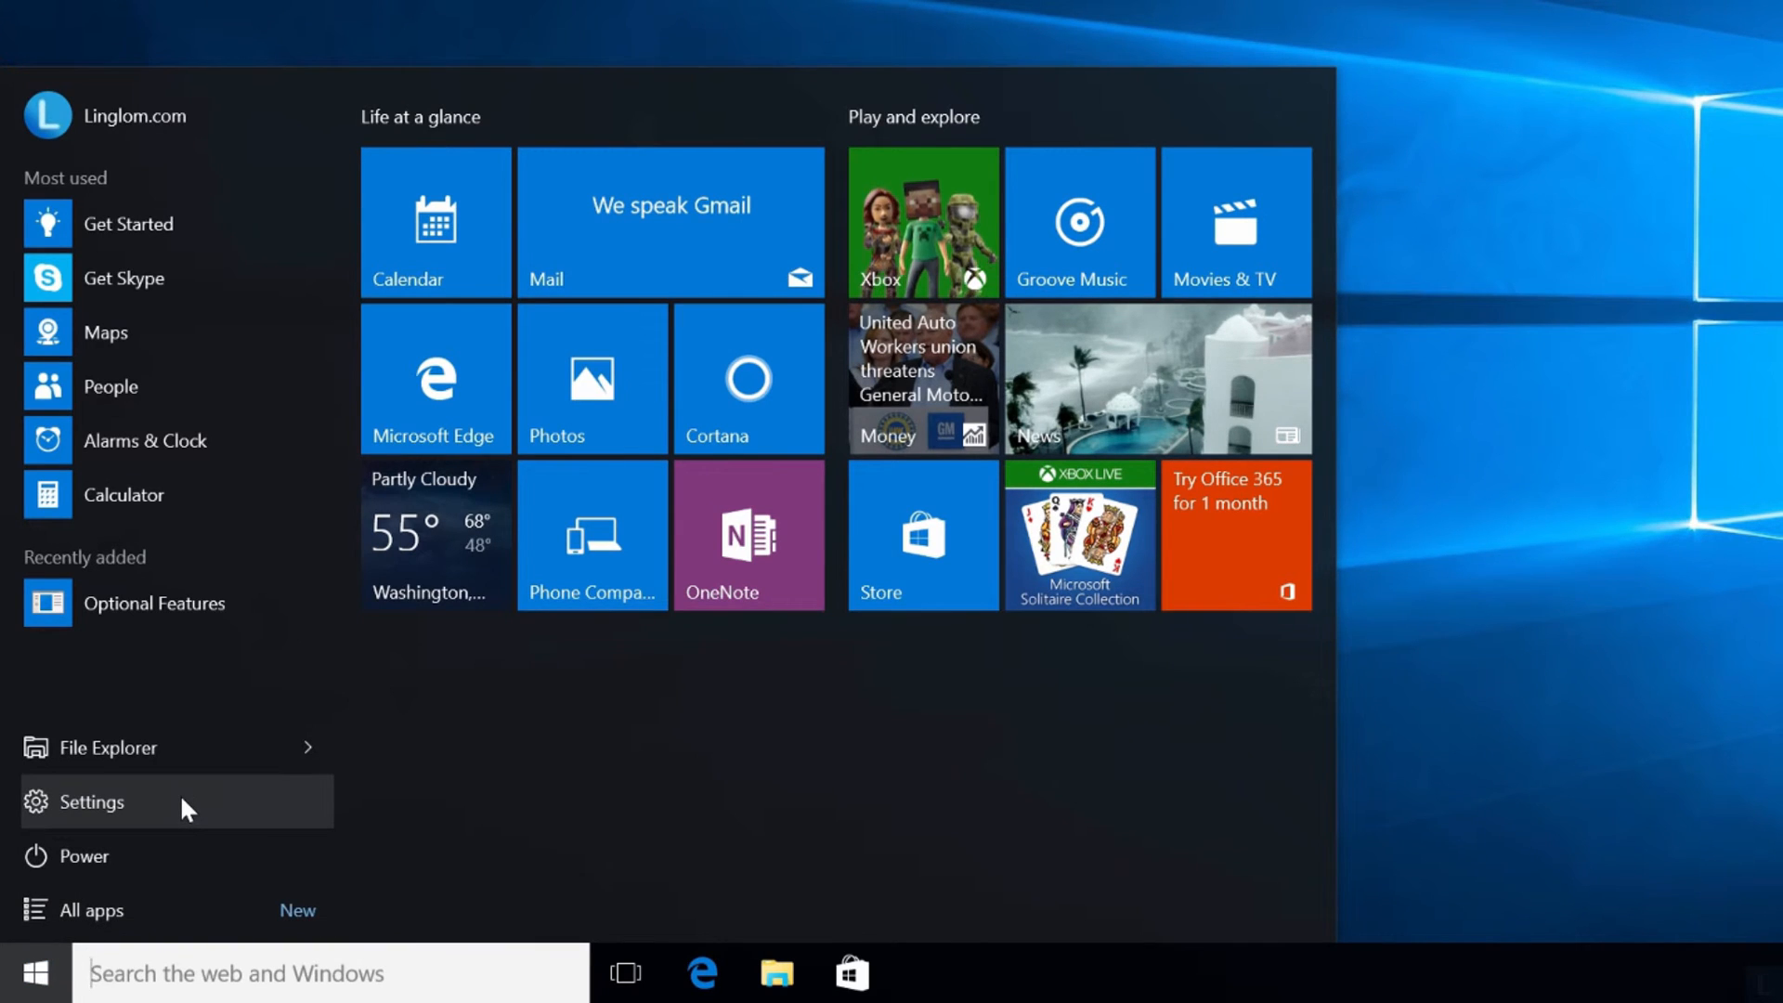
pyautogui.click(166, 817)
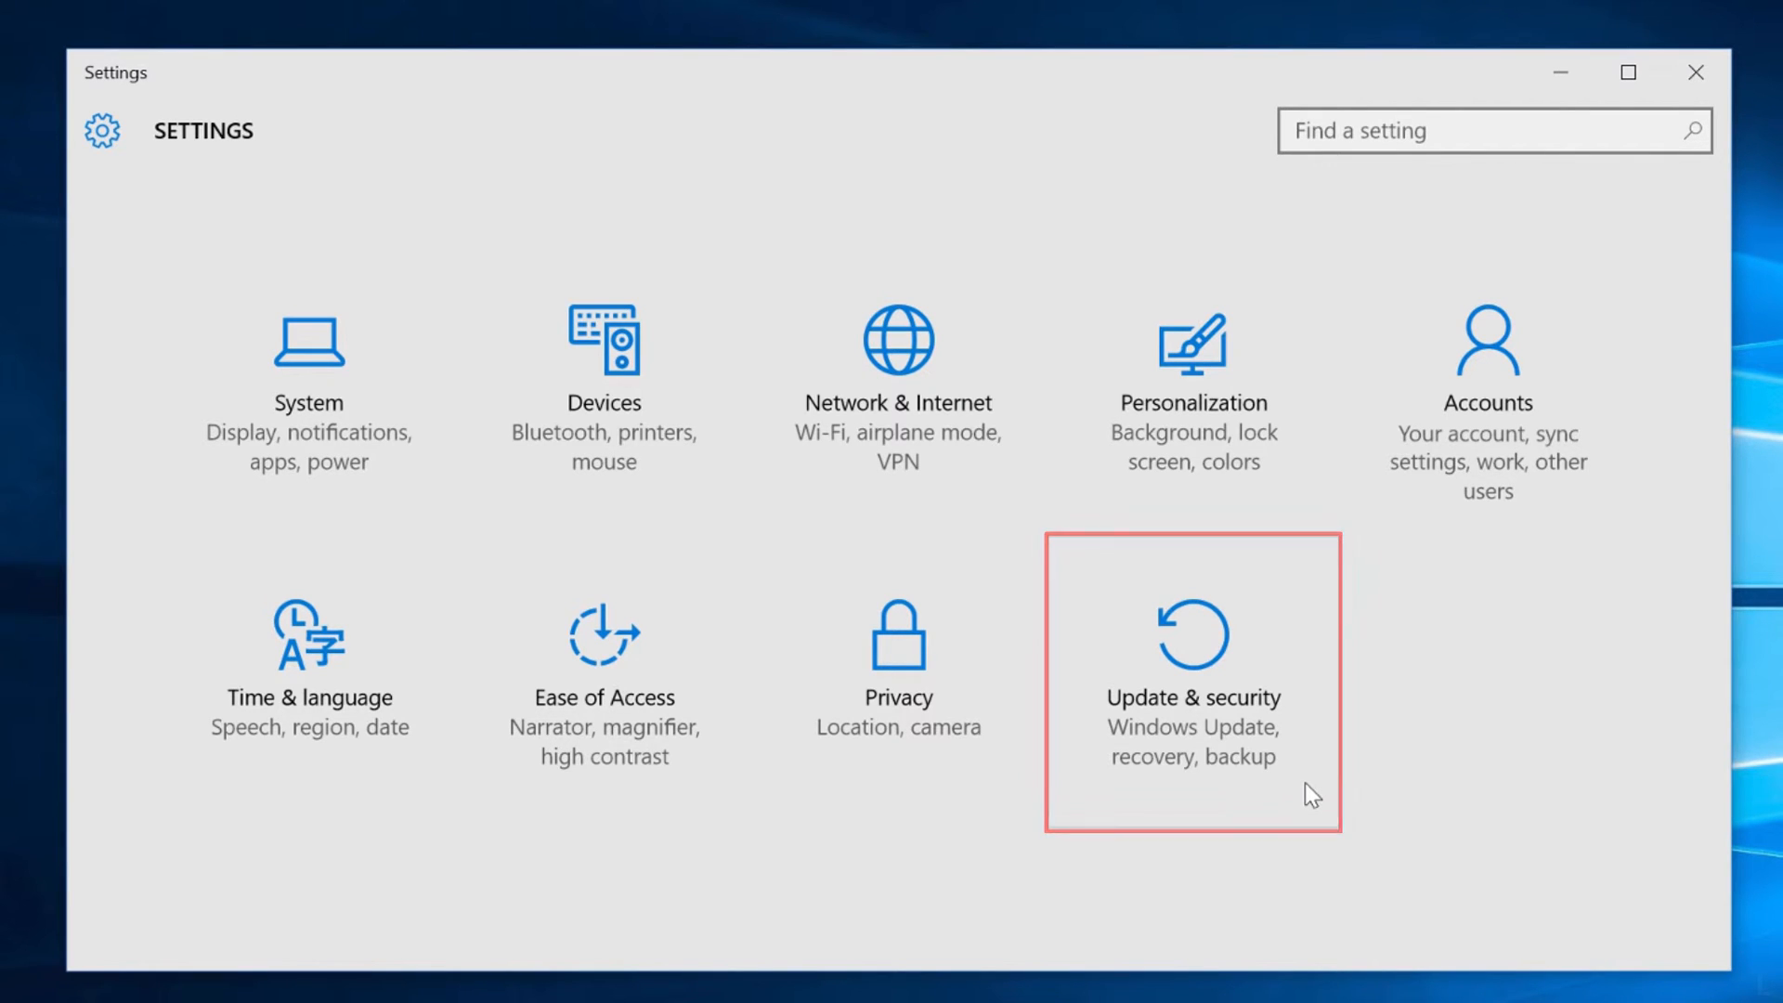
pyautogui.click(1305, 782)
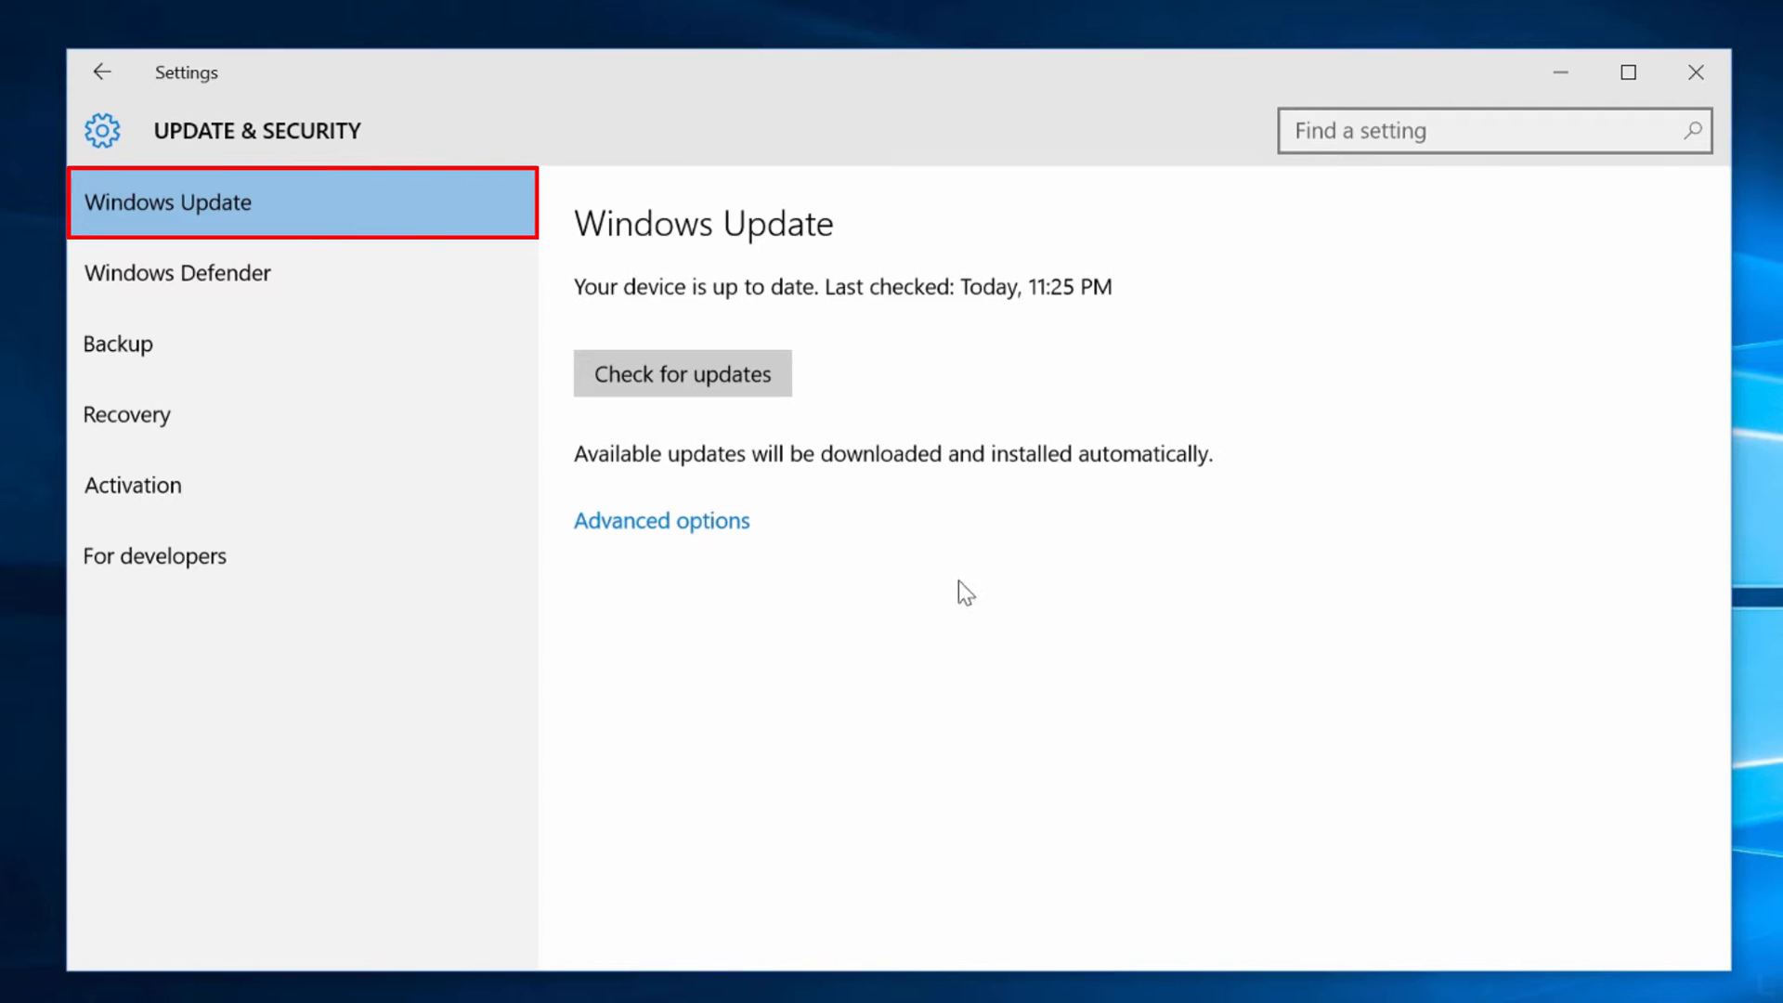
pyautogui.click(465, 213)
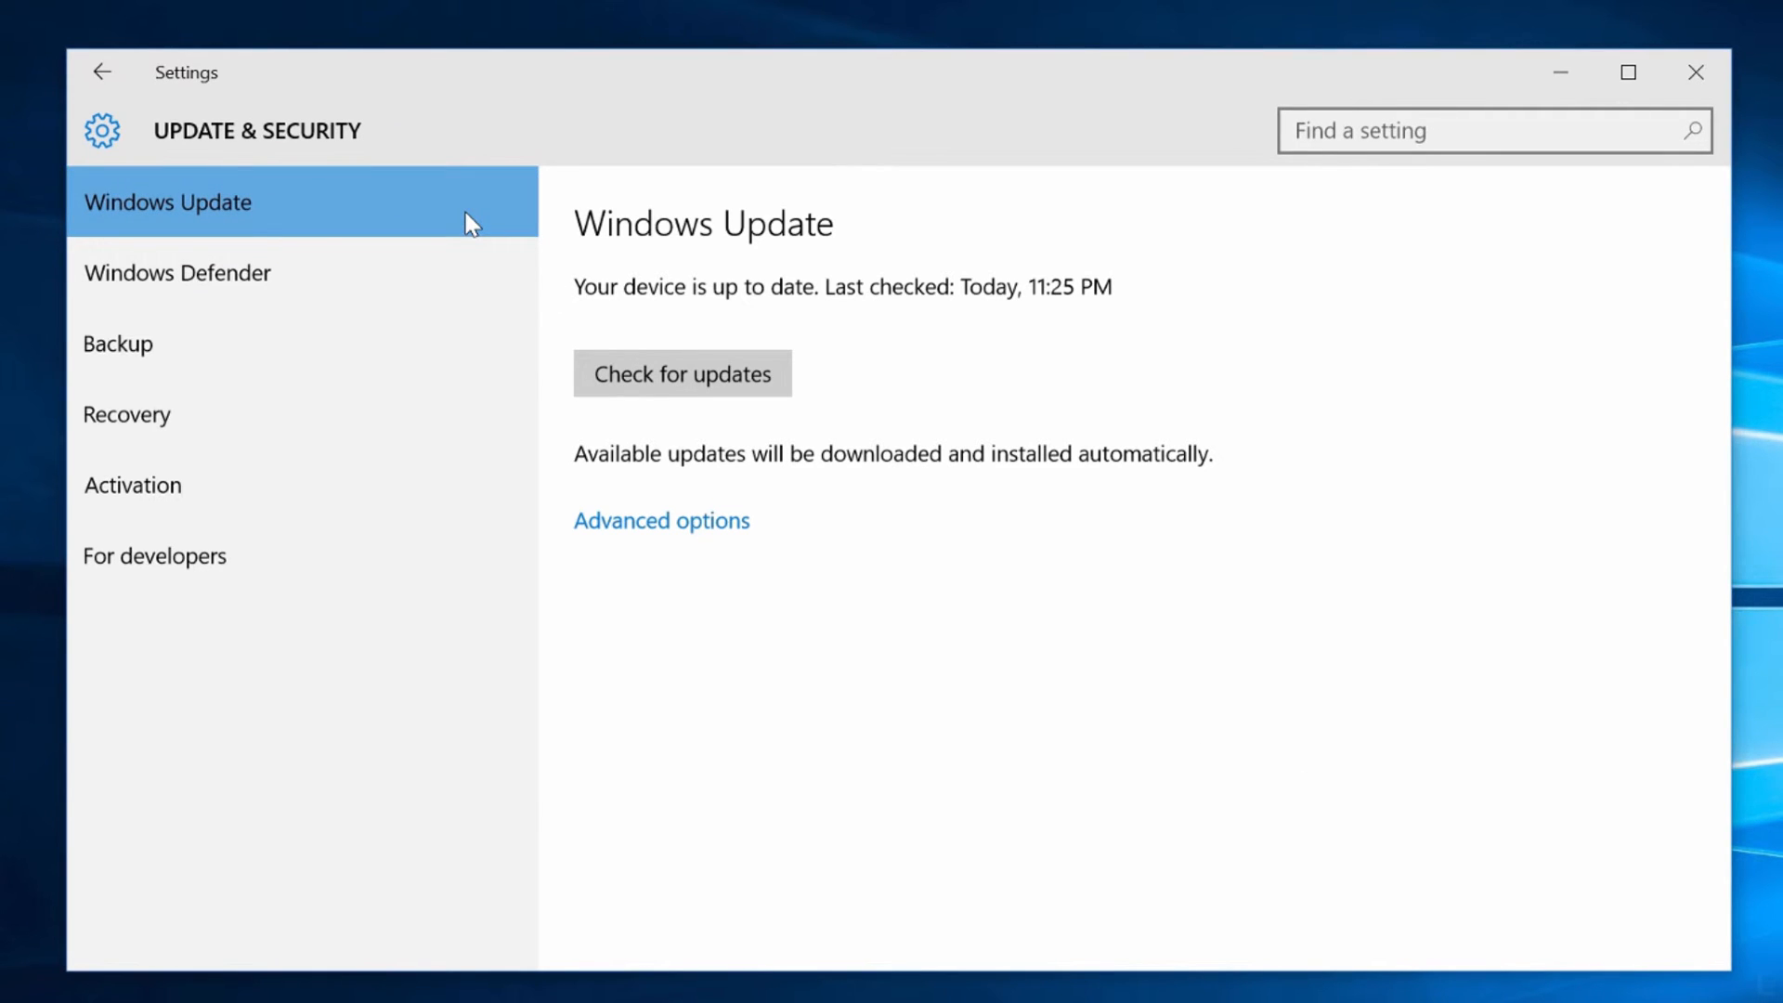
pyautogui.click(714, 522)
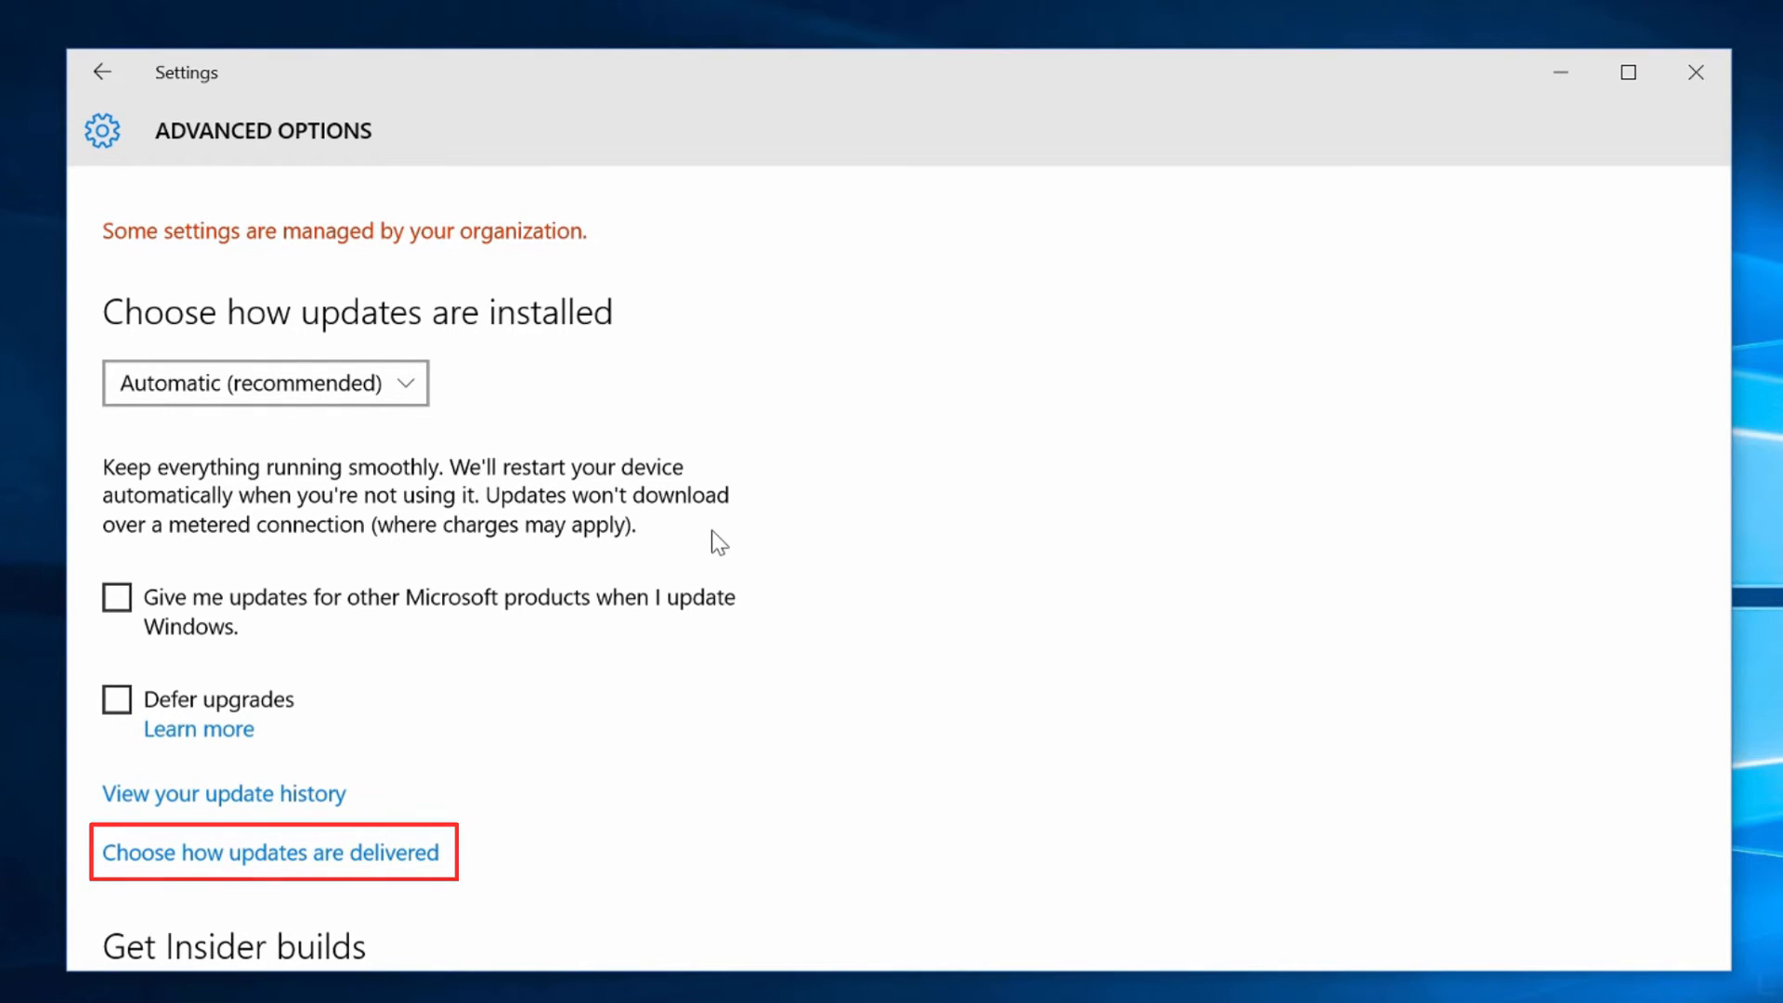
pyautogui.click(417, 854)
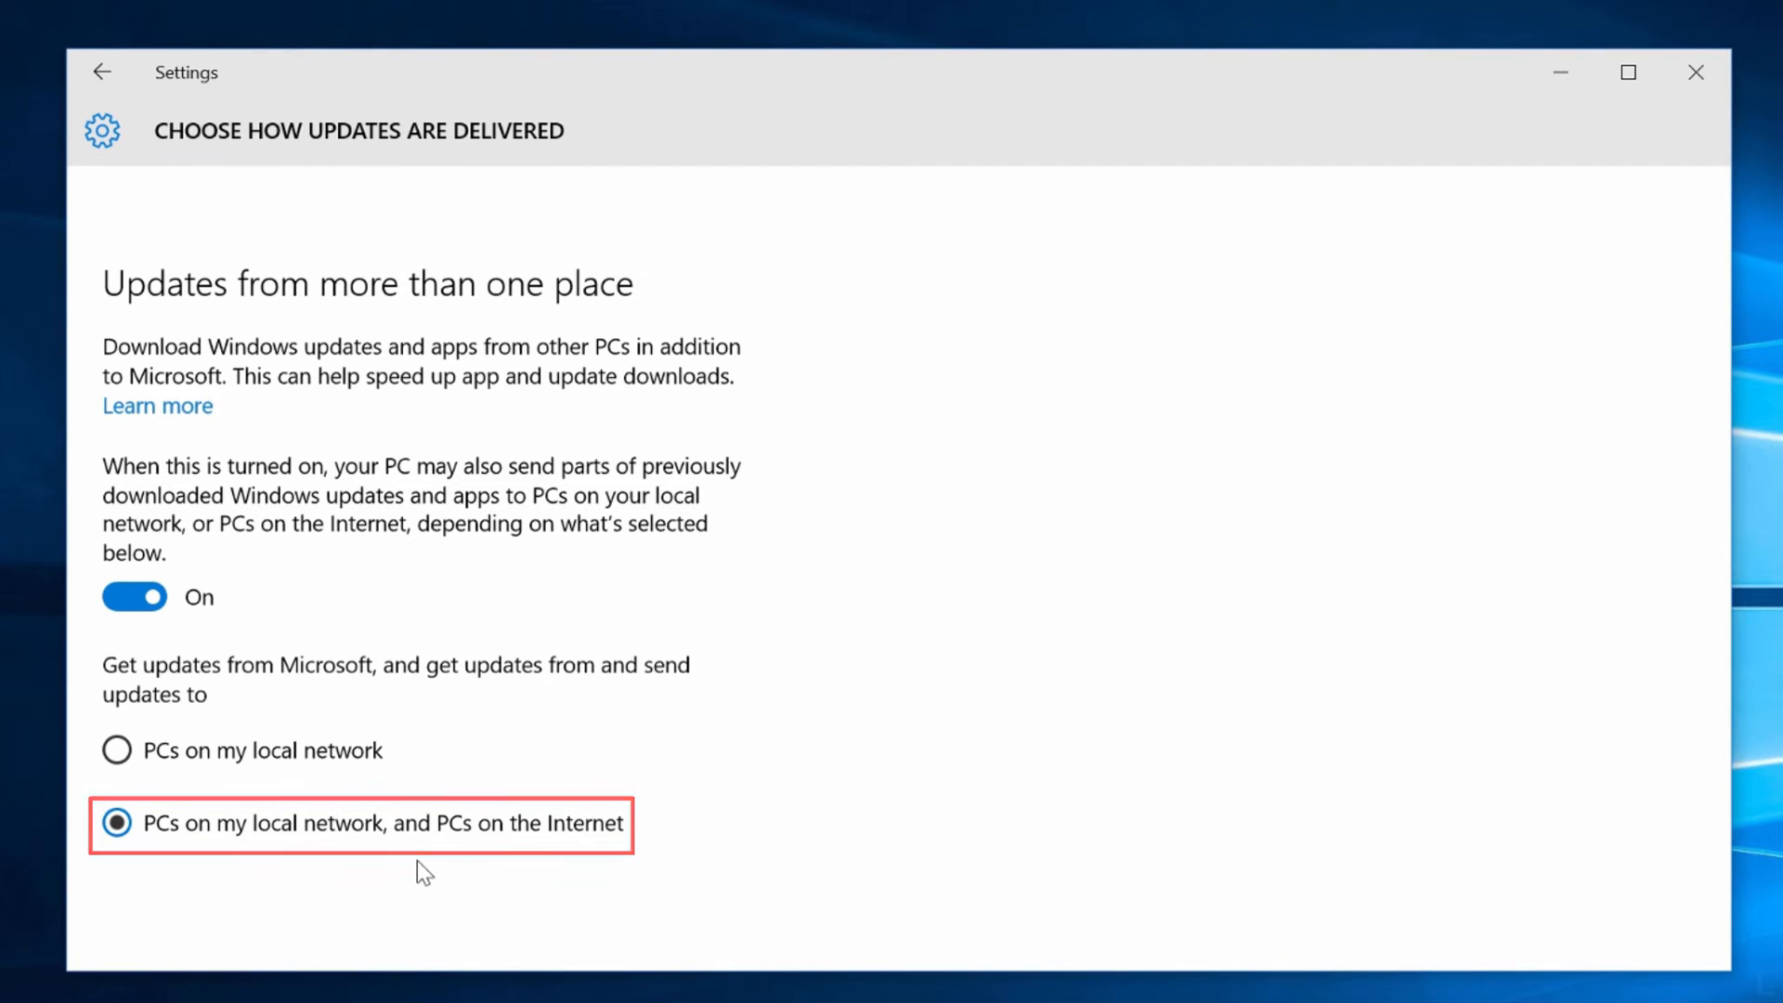
# Try limiting update sharing to PCs on the local network, restore the Internet option, and turn off updates from more than one place.
pyautogui.click(342, 763)
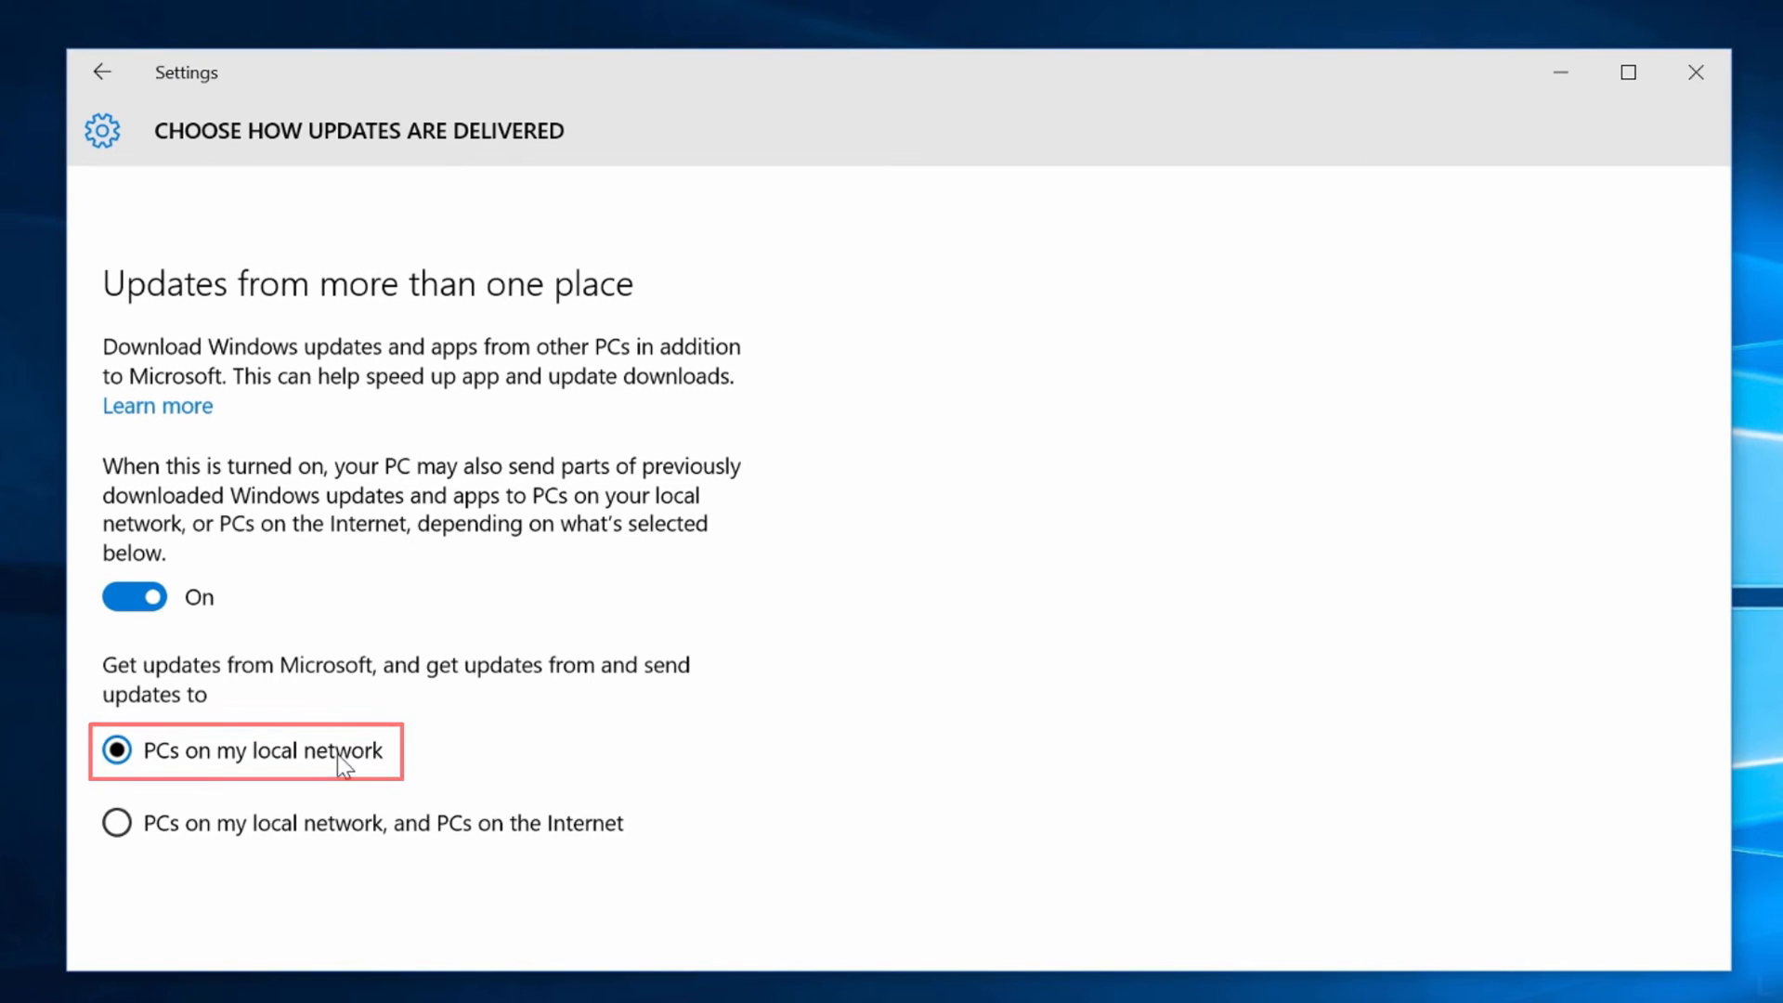
pyautogui.click(337, 838)
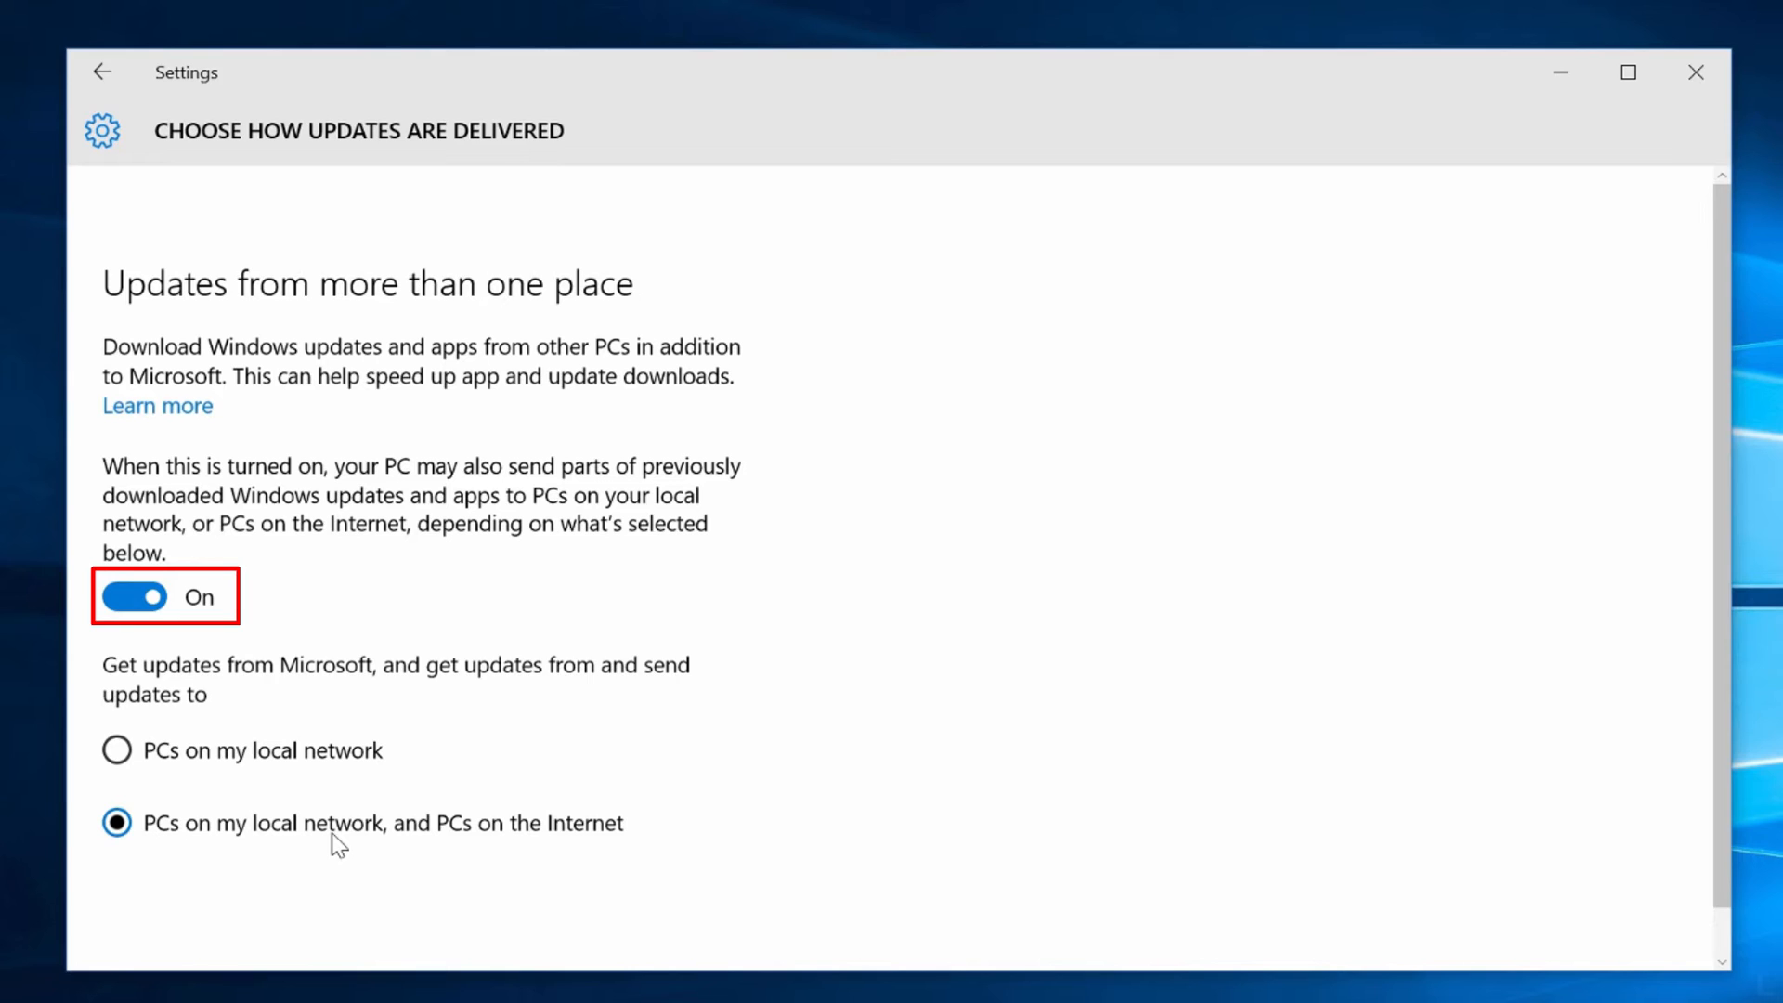
pyautogui.click(137, 603)
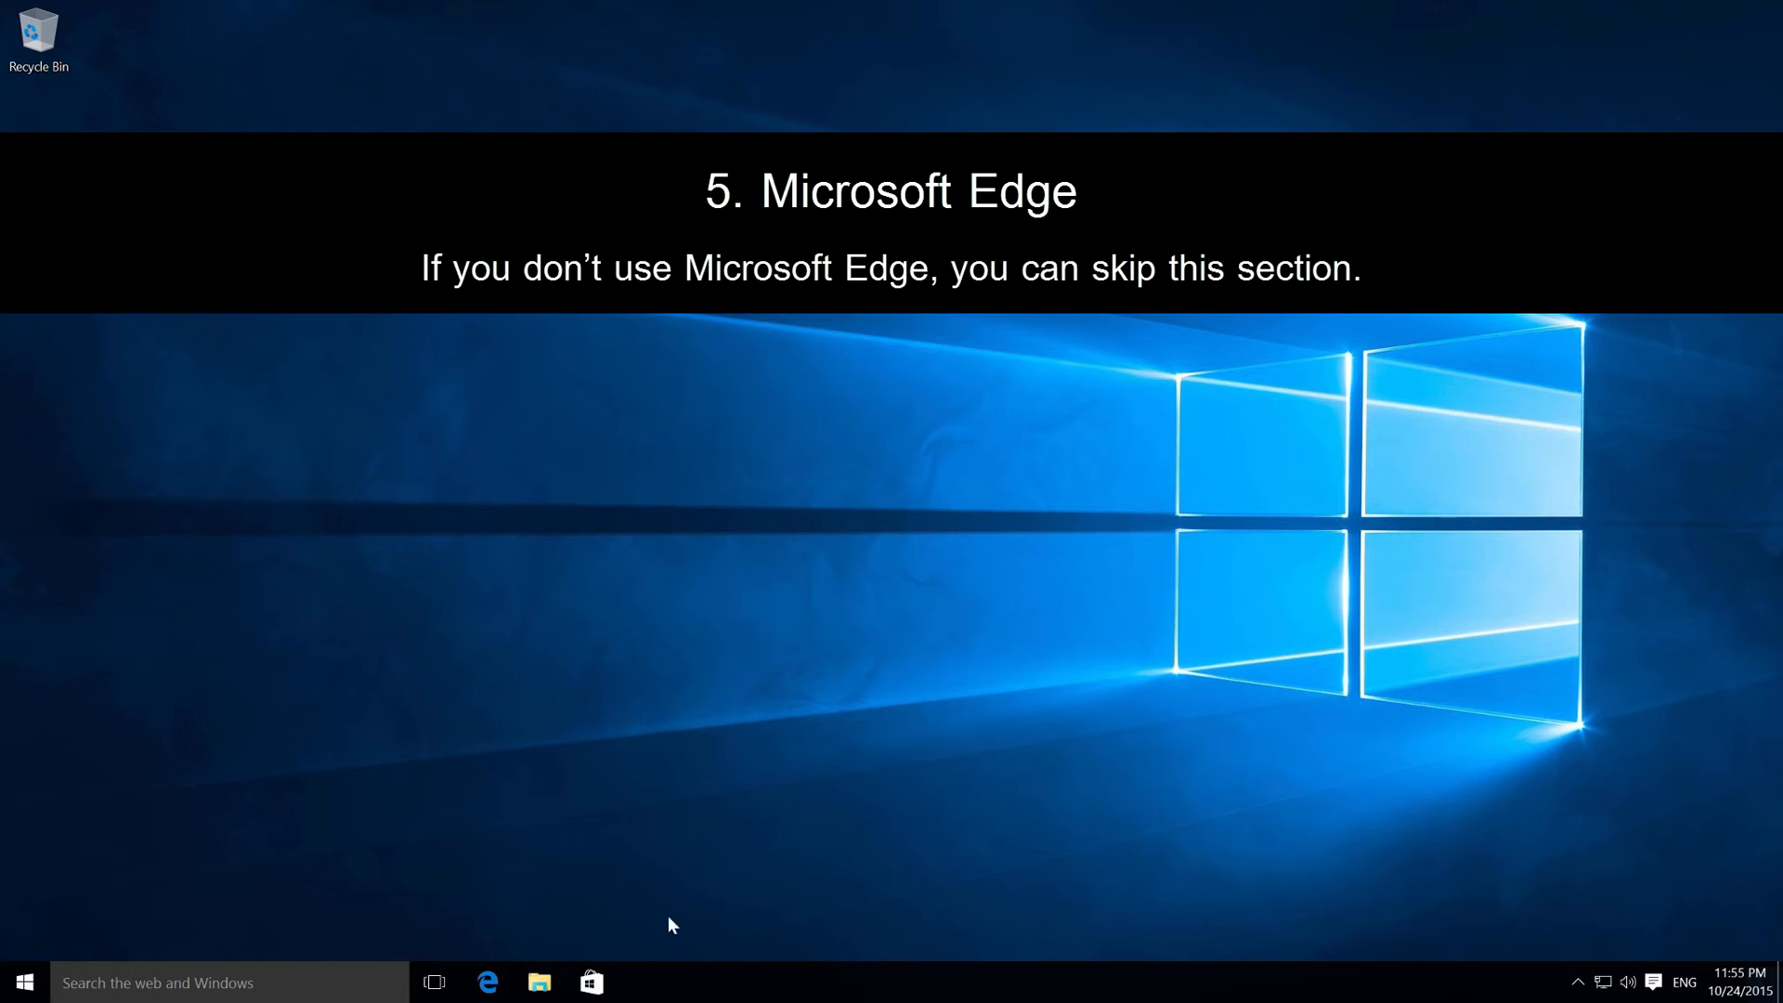
# Switch to Microsoft Edge, review the privacy and services options in its advanced settings, and close the browser.
pyautogui.click(492, 984)
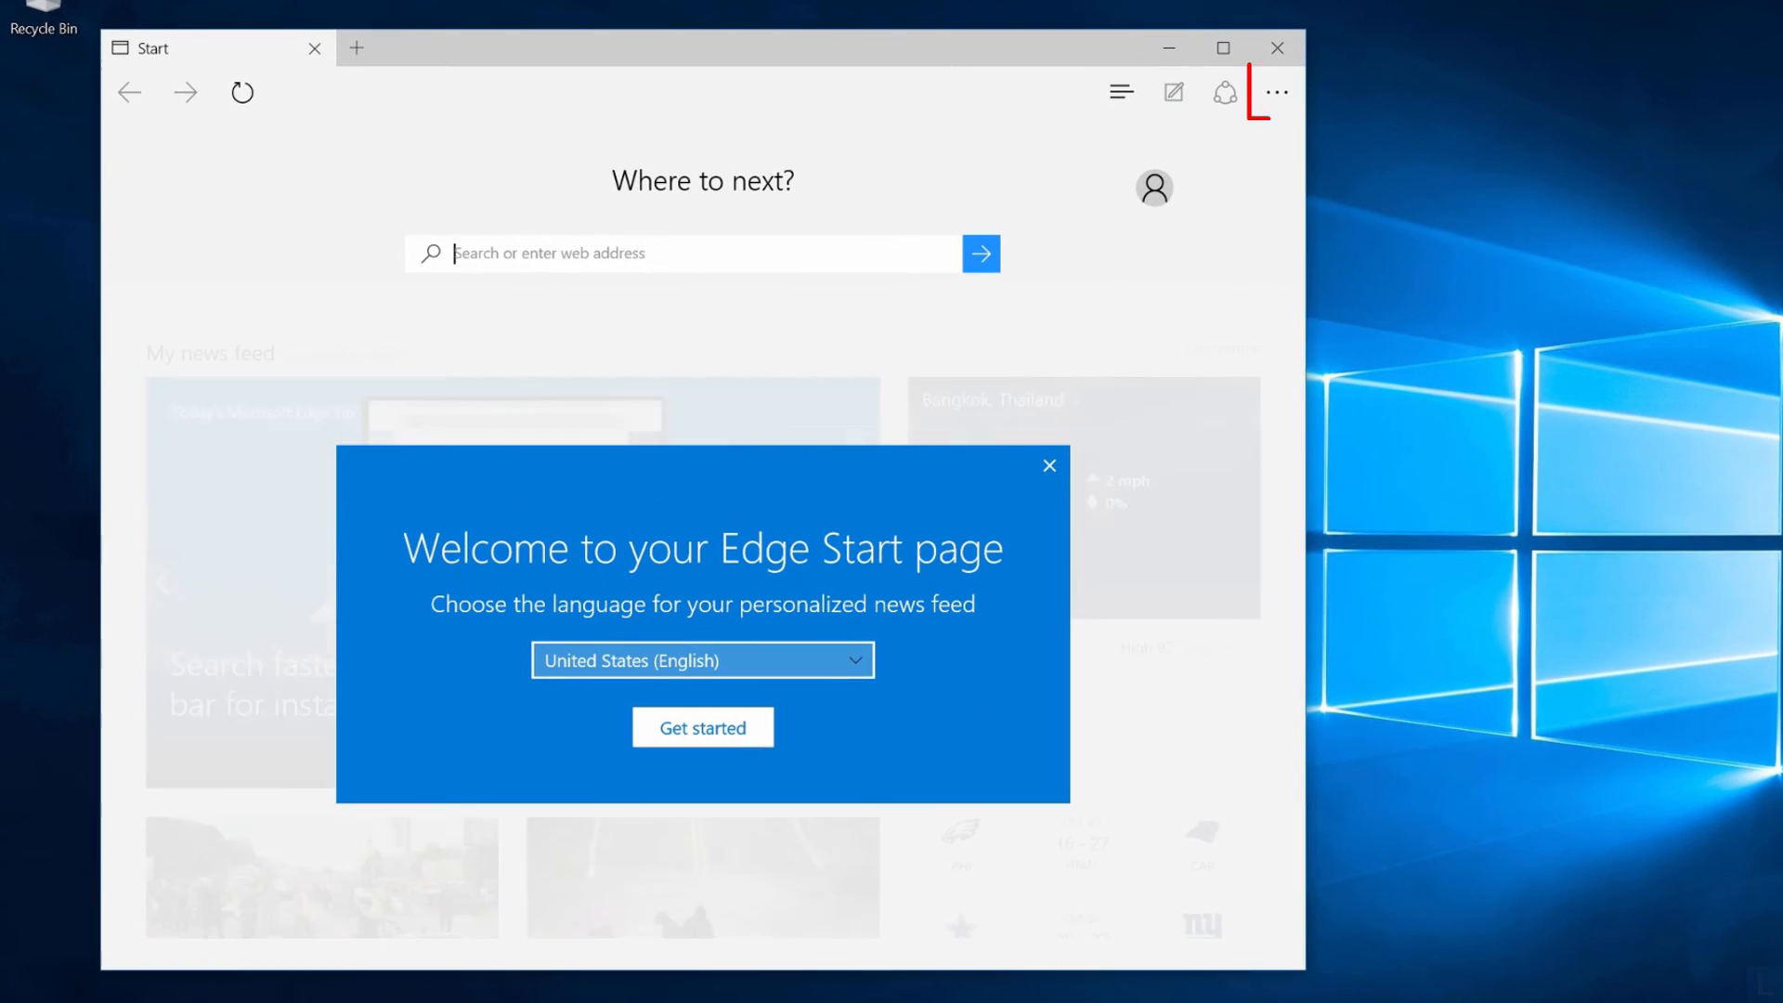
pyautogui.click(1278, 110)
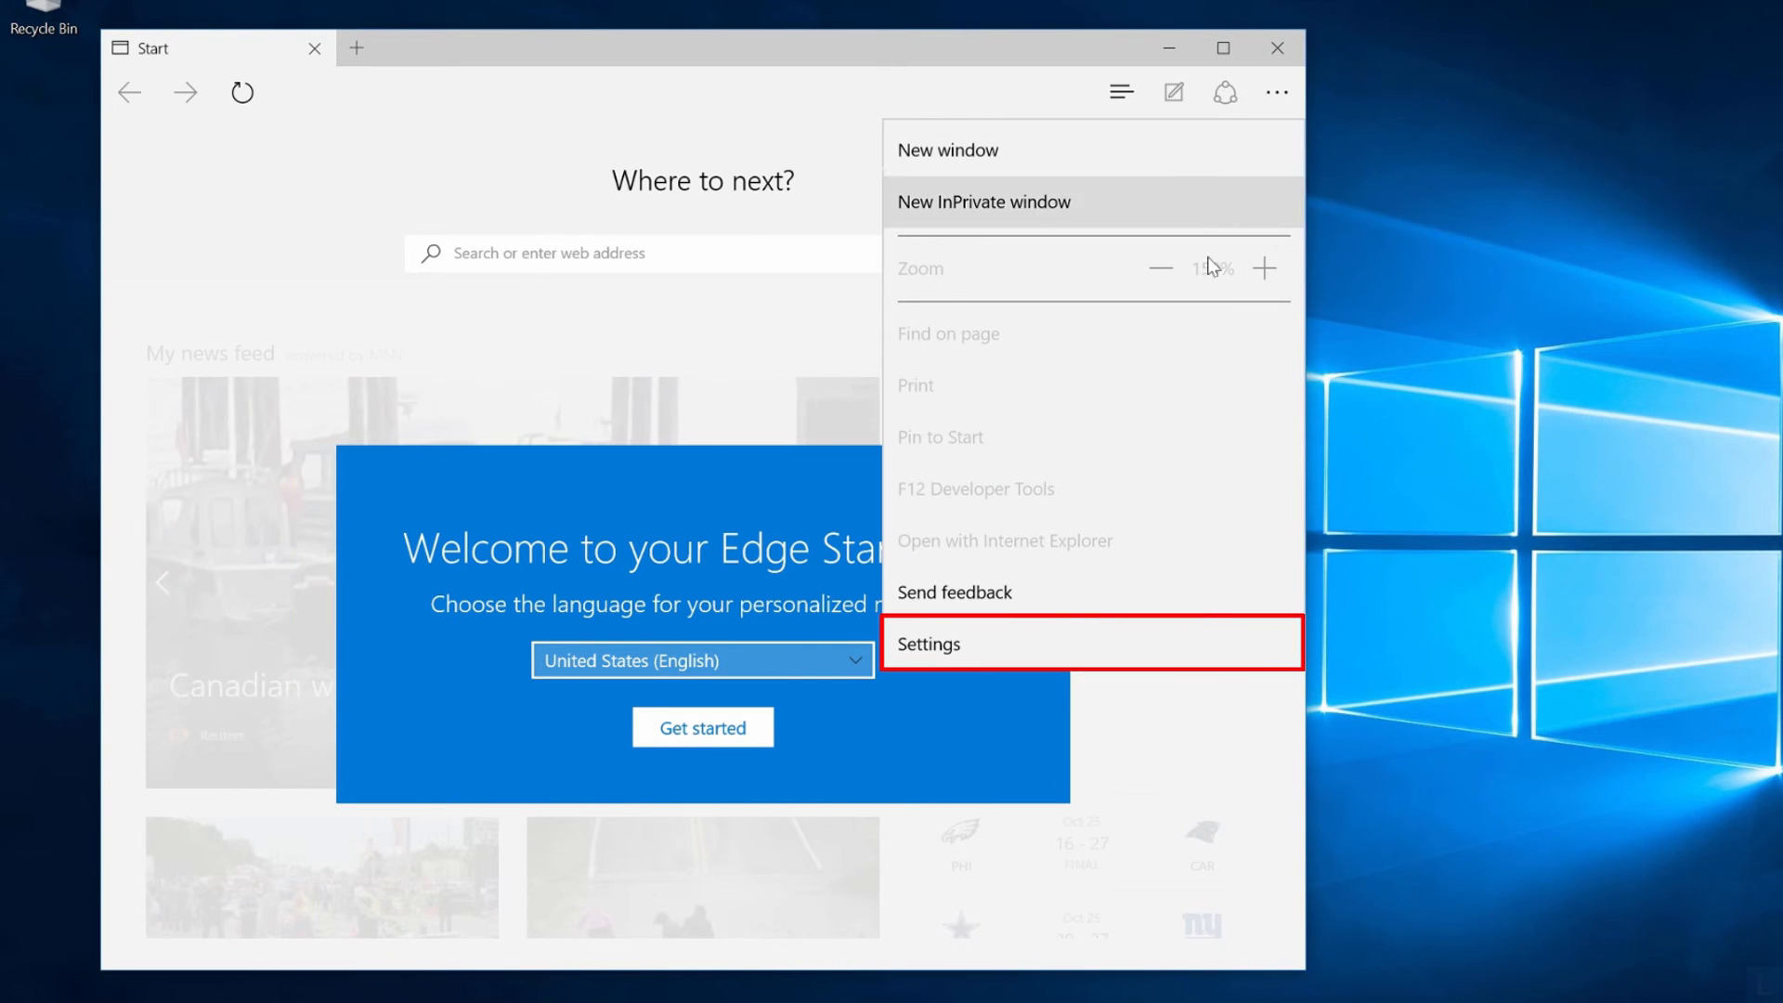
pyautogui.click(1132, 646)
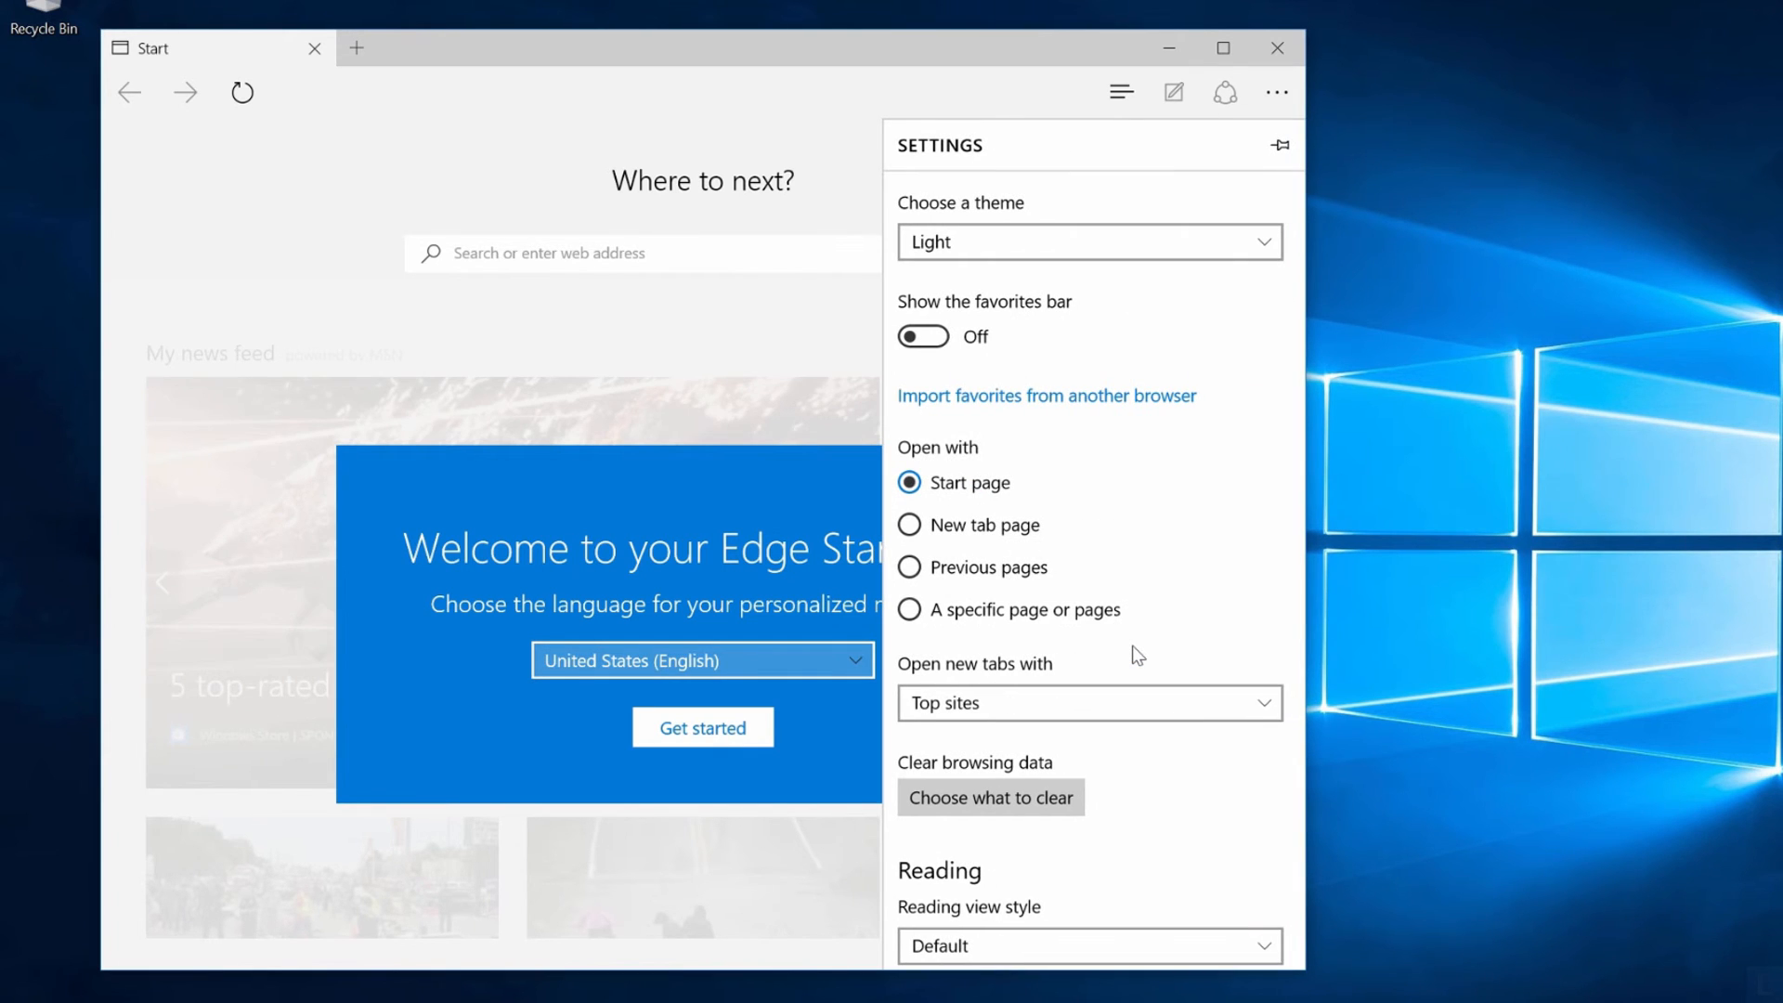
pyautogui.moveTo(1296, 631); pyautogui.dragTo(1309, 917)
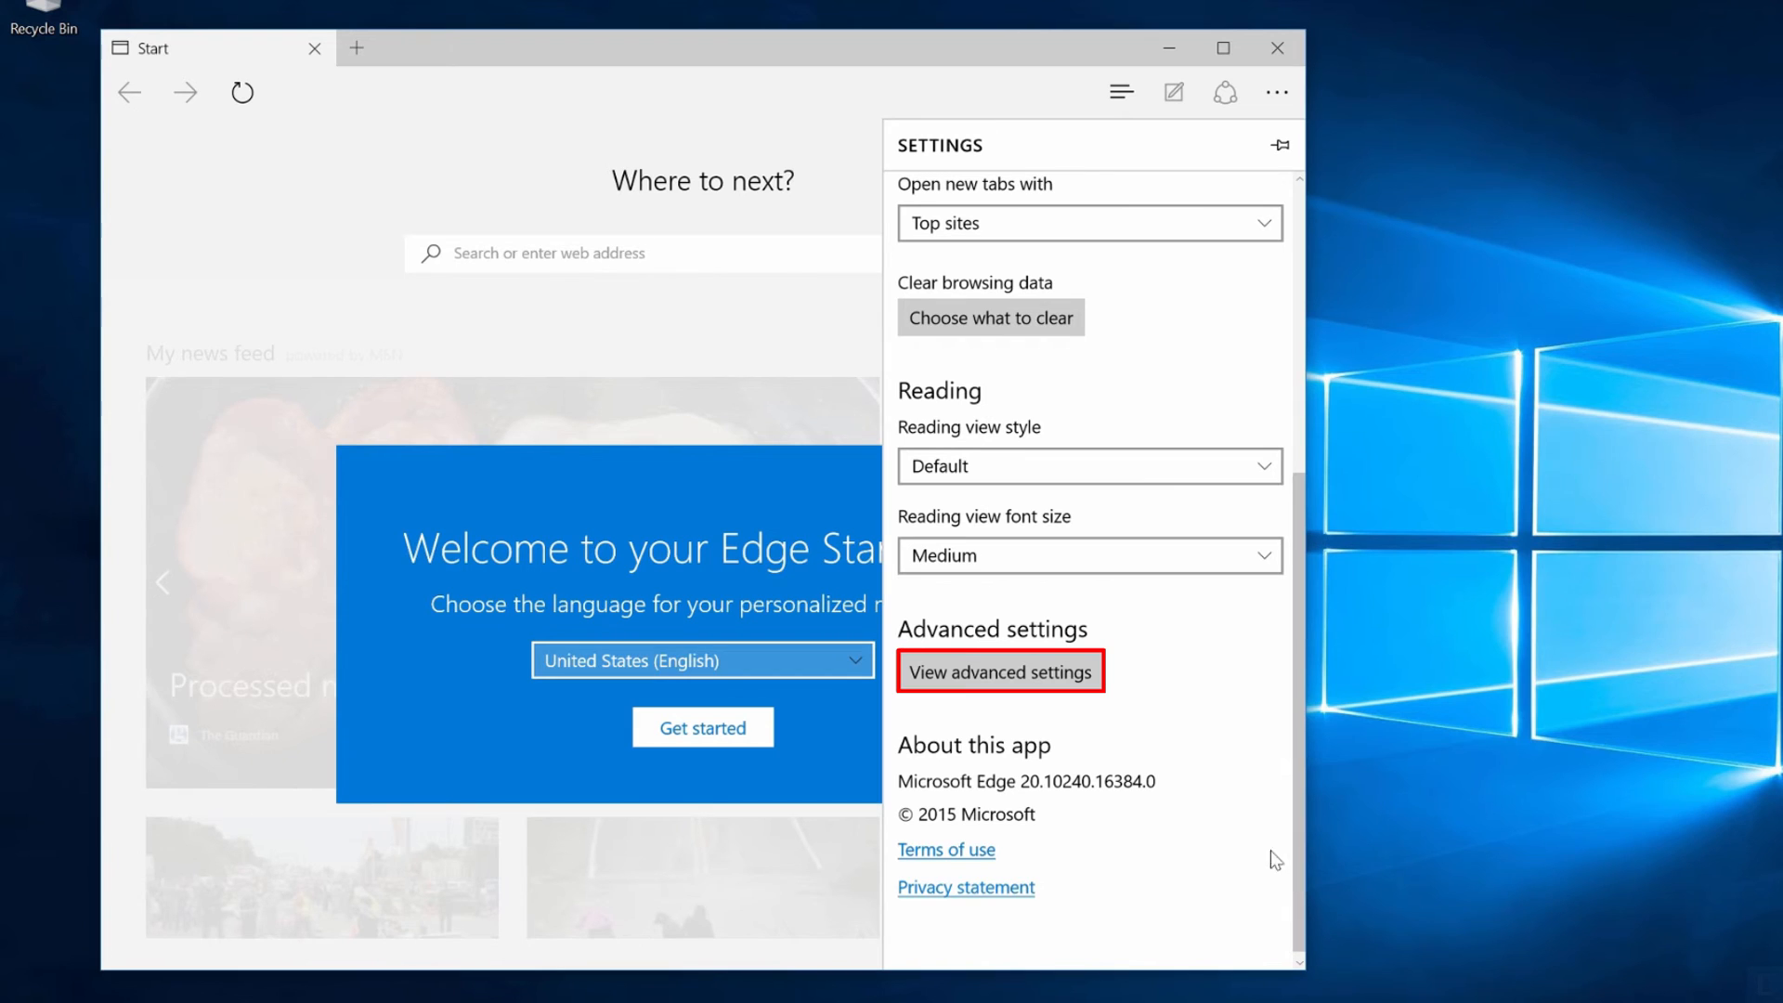
pyautogui.click(1072, 690)
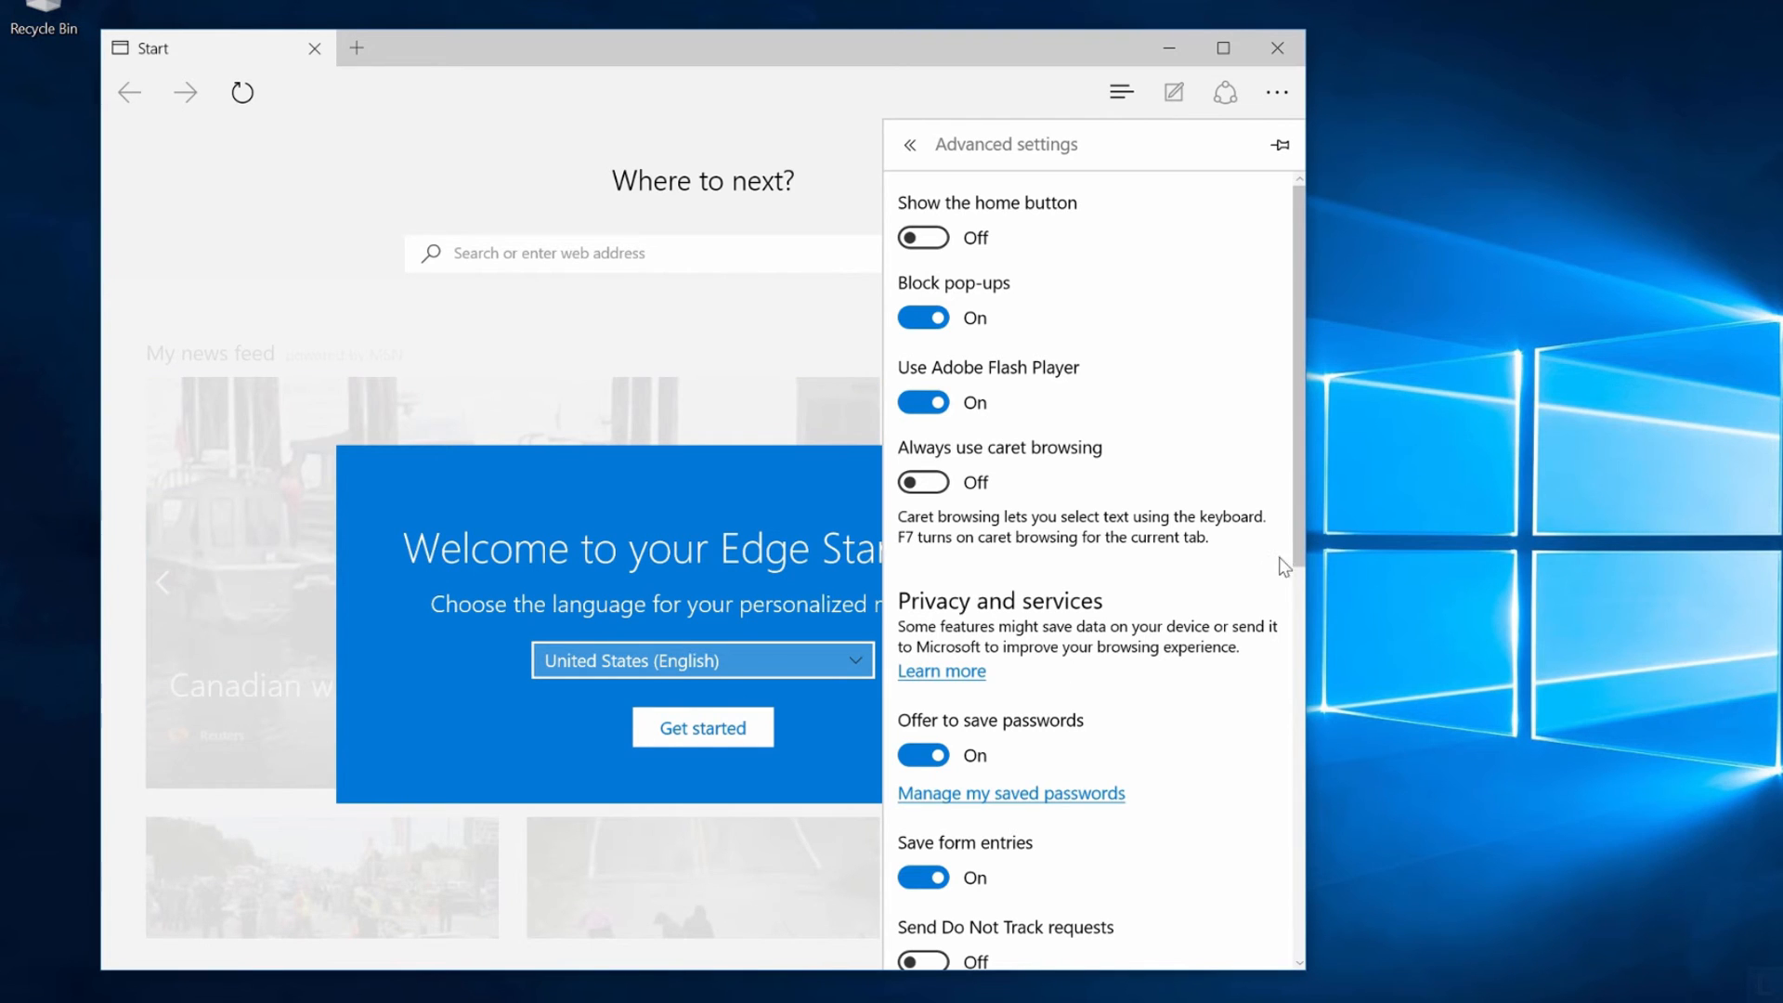
pyautogui.moveTo(1296, 544); pyautogui.dragTo(1311, 728)
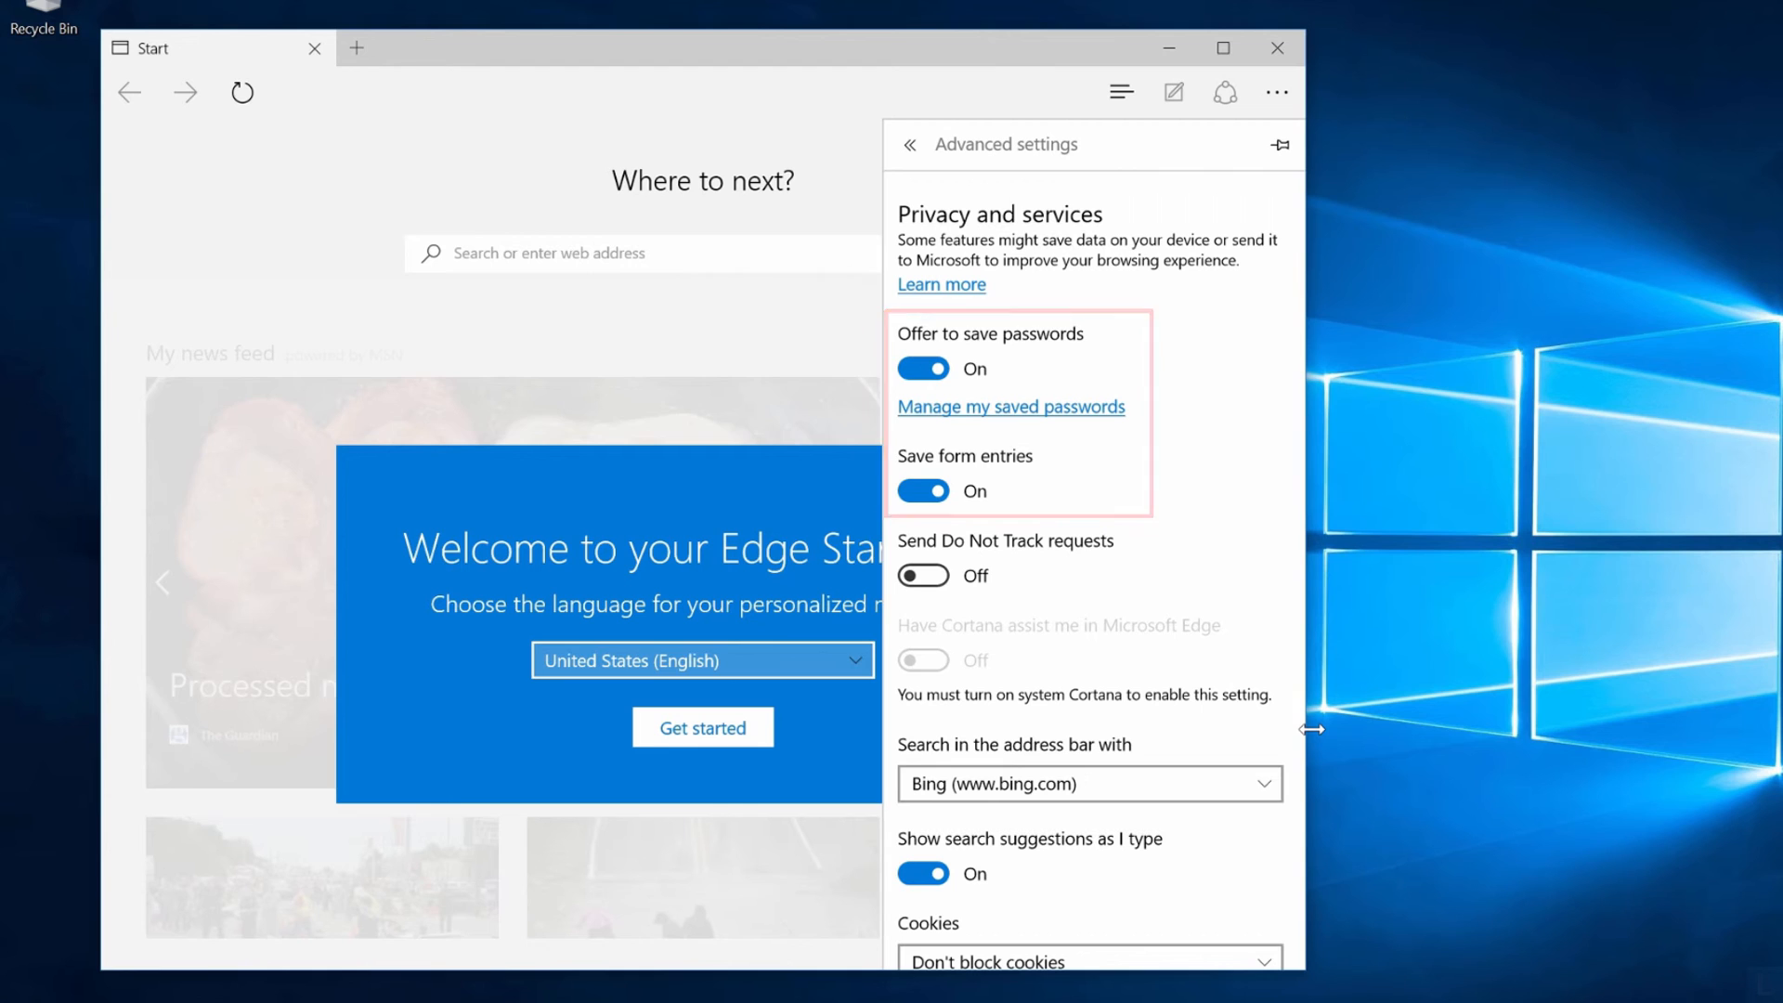
pyautogui.moveTo(1300, 724); pyautogui.dragTo(1298, 961)
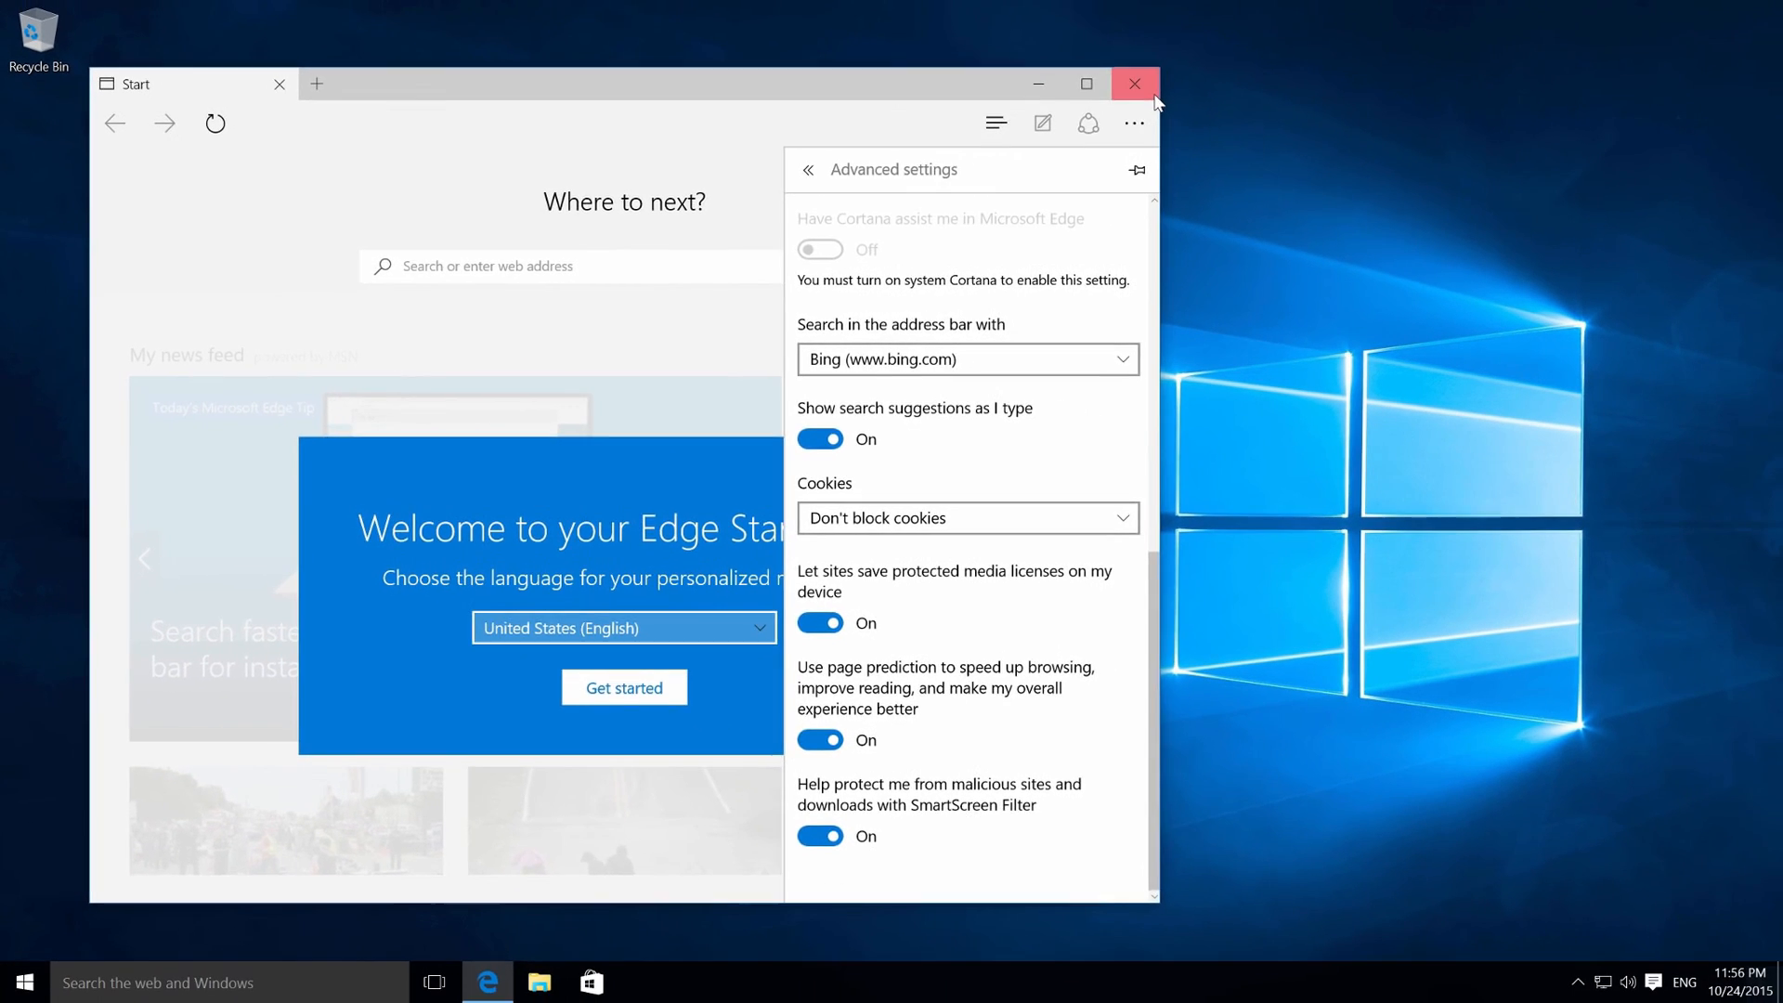
pyautogui.click(1200, 67)
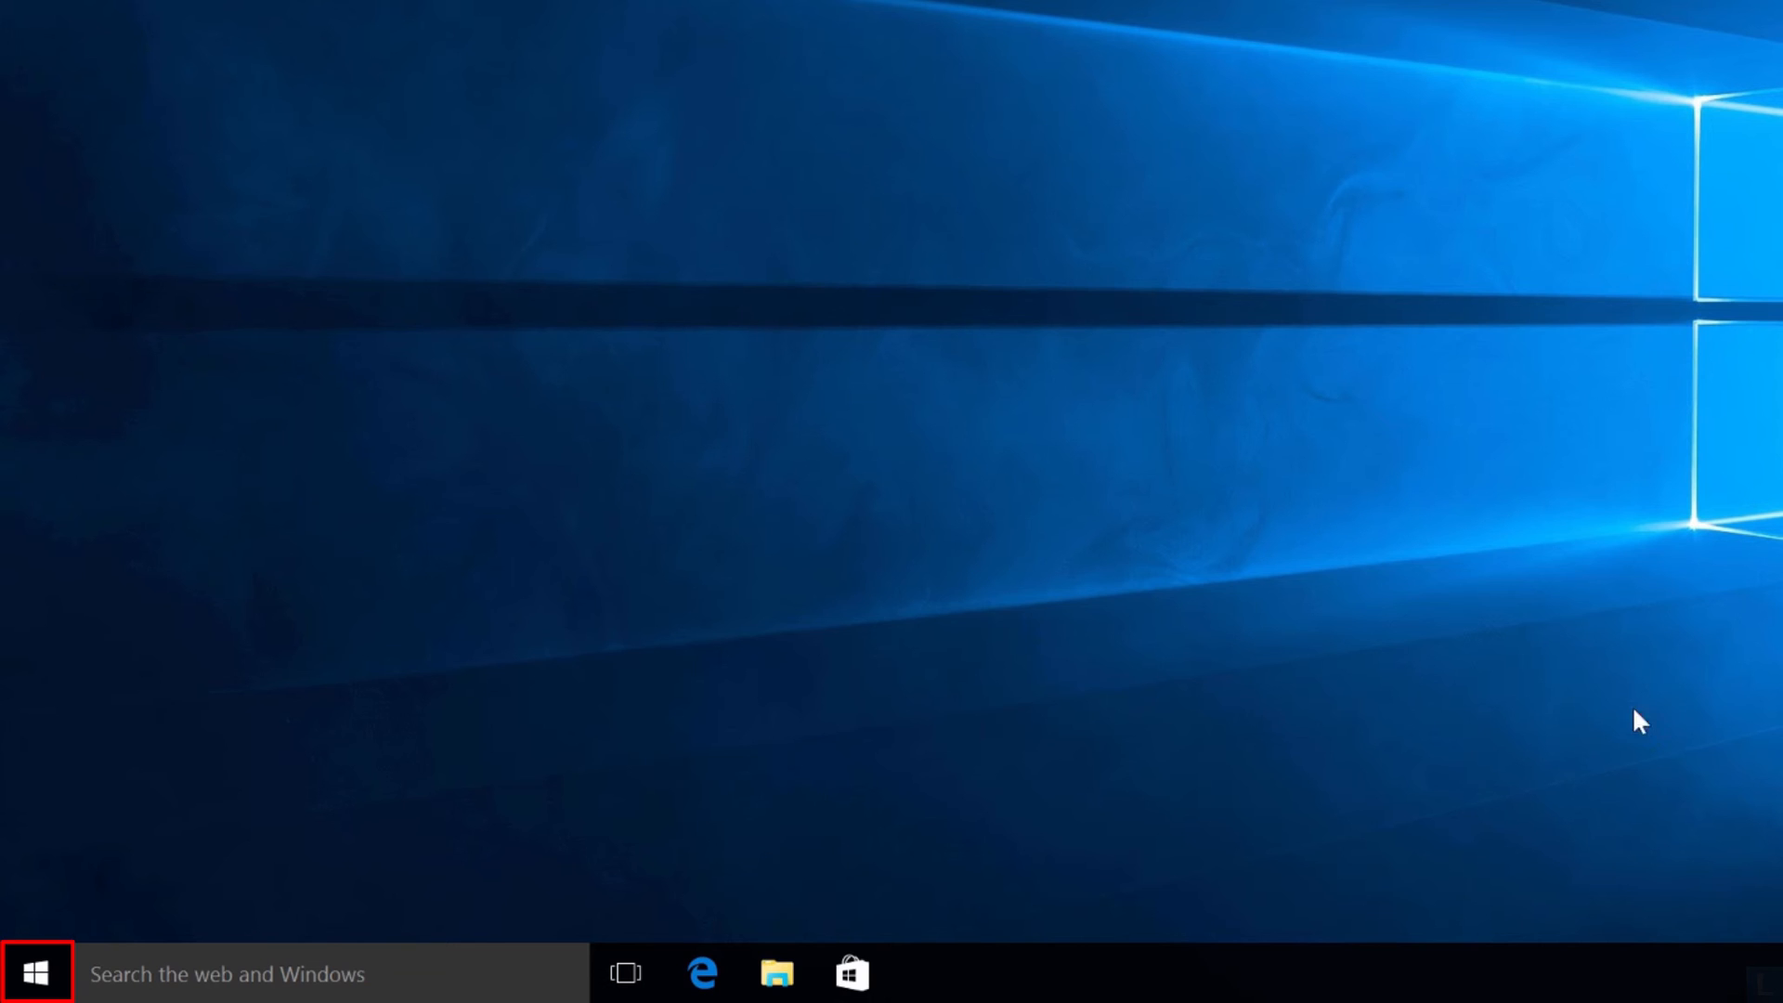
# Open the Windows SmartScreen settings from Security and Maintenance in Control Panel.
pyautogui.rightClick(37, 975)
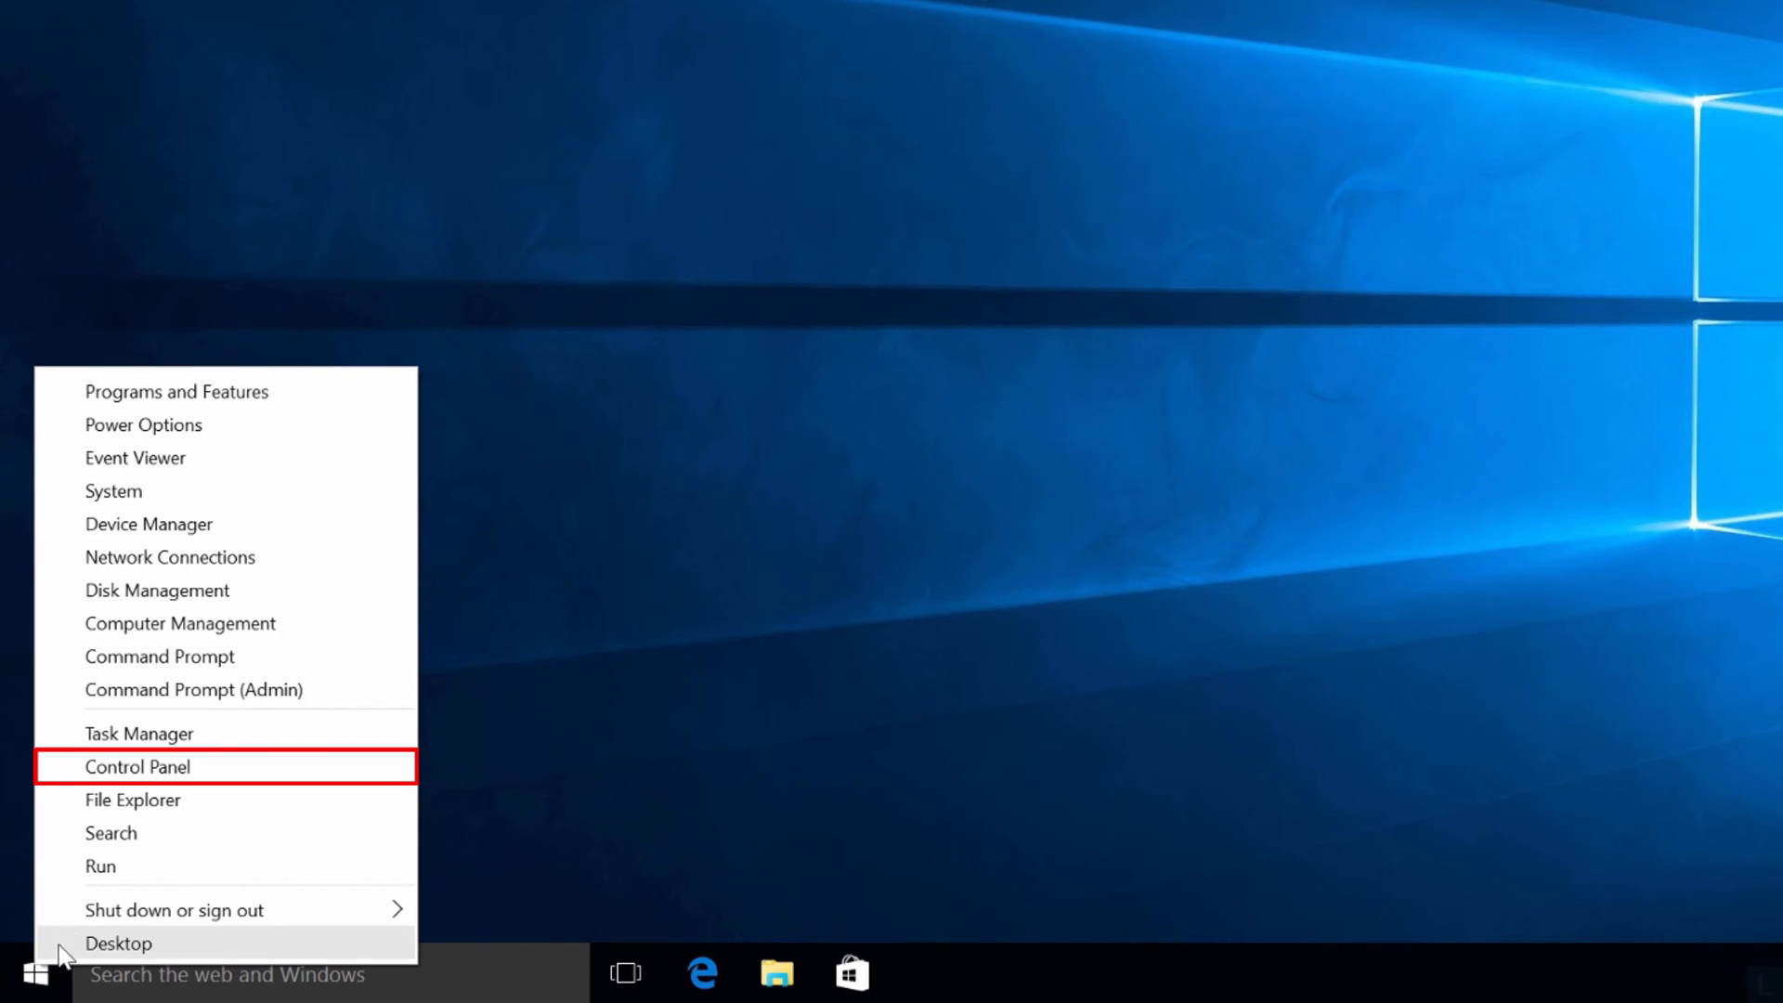
pyautogui.click(217, 774)
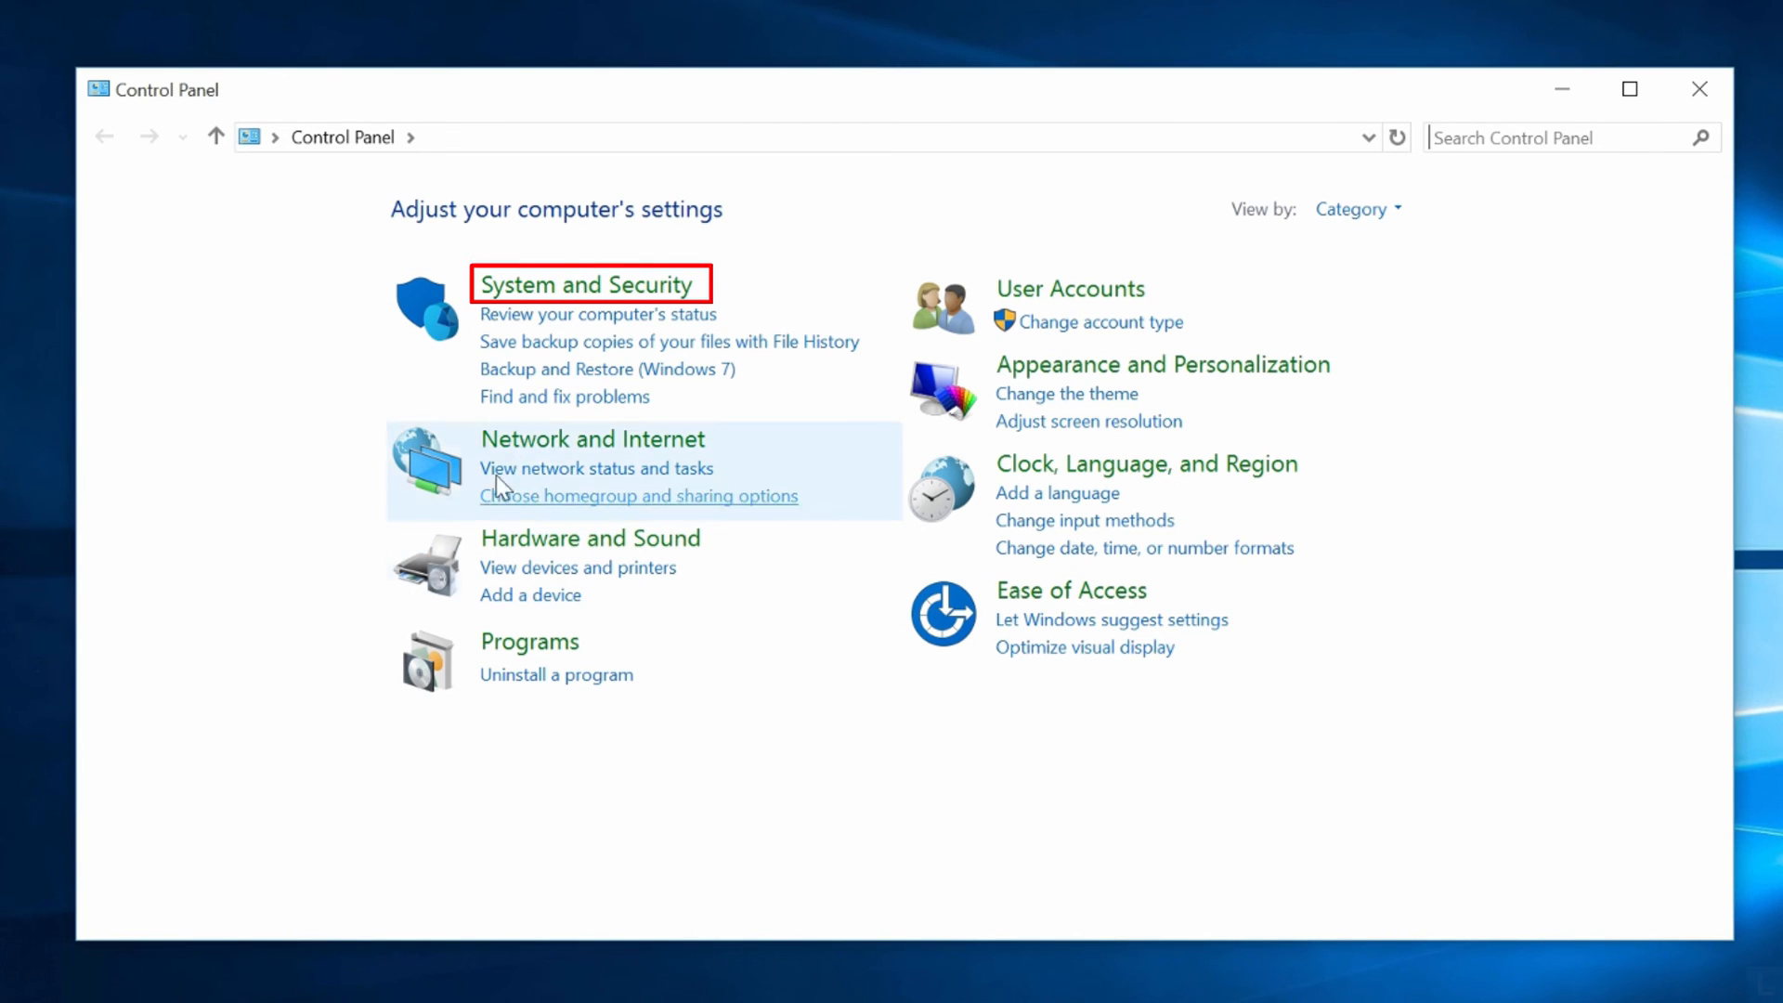
pyautogui.click(666, 292)
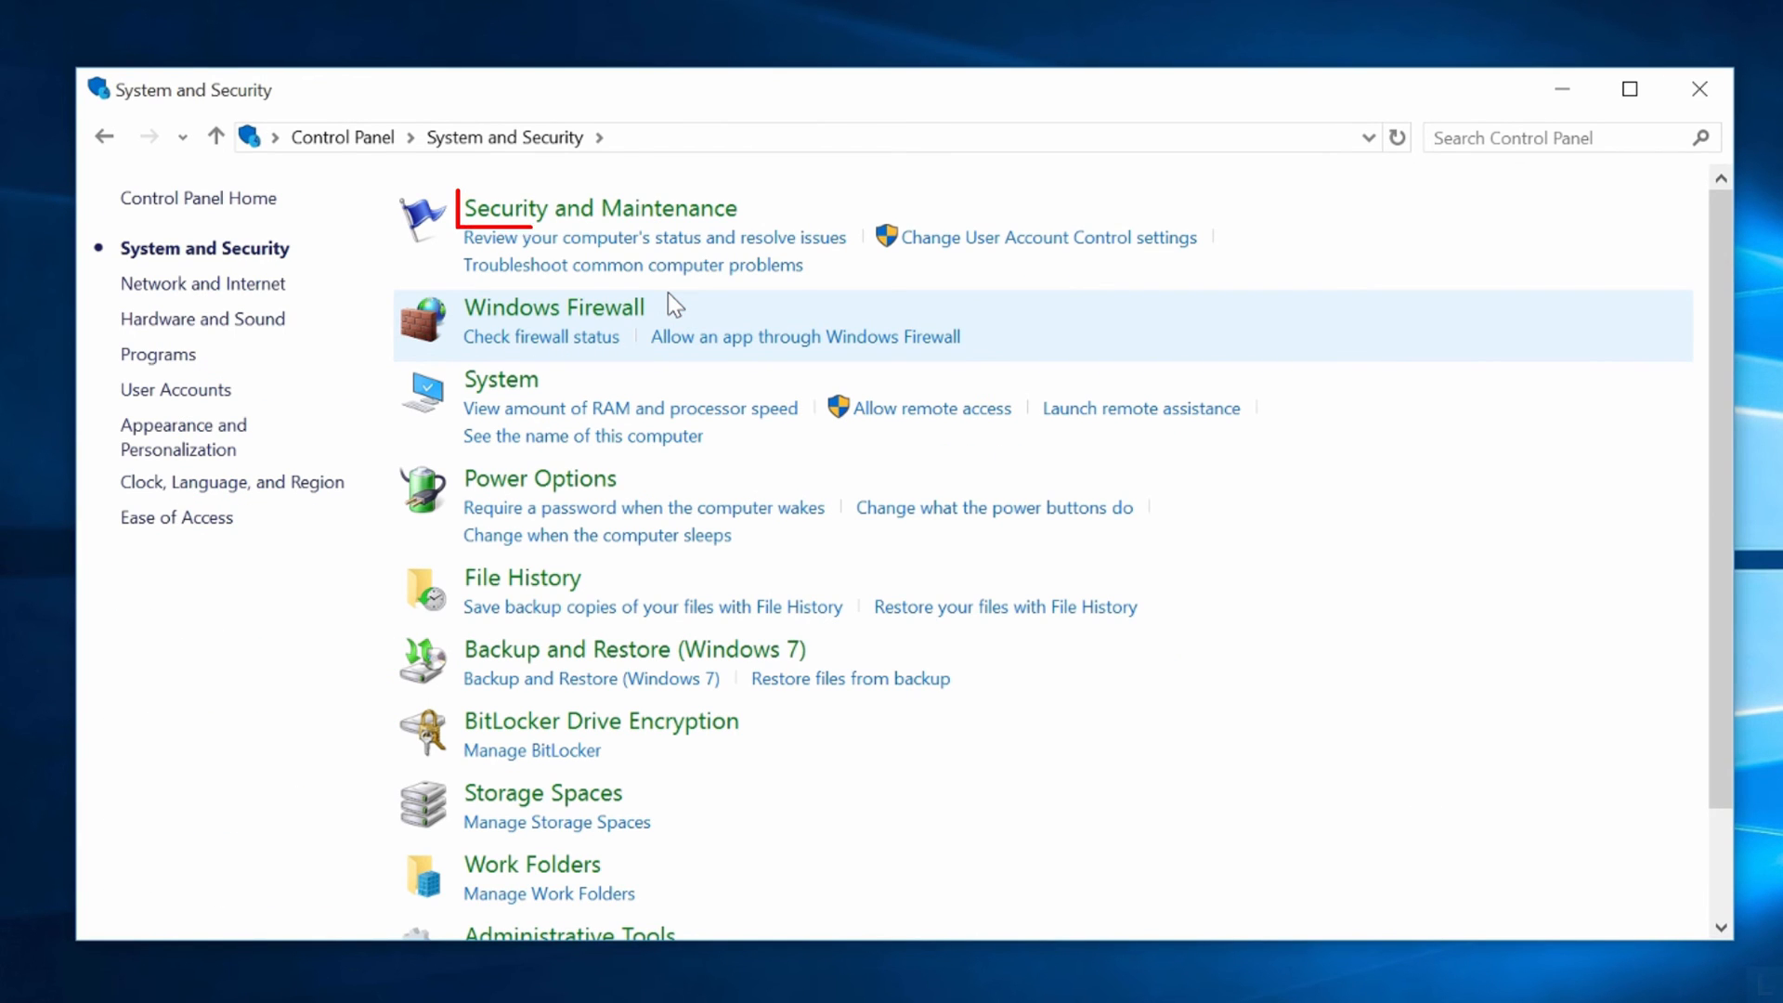
pyautogui.click(697, 221)
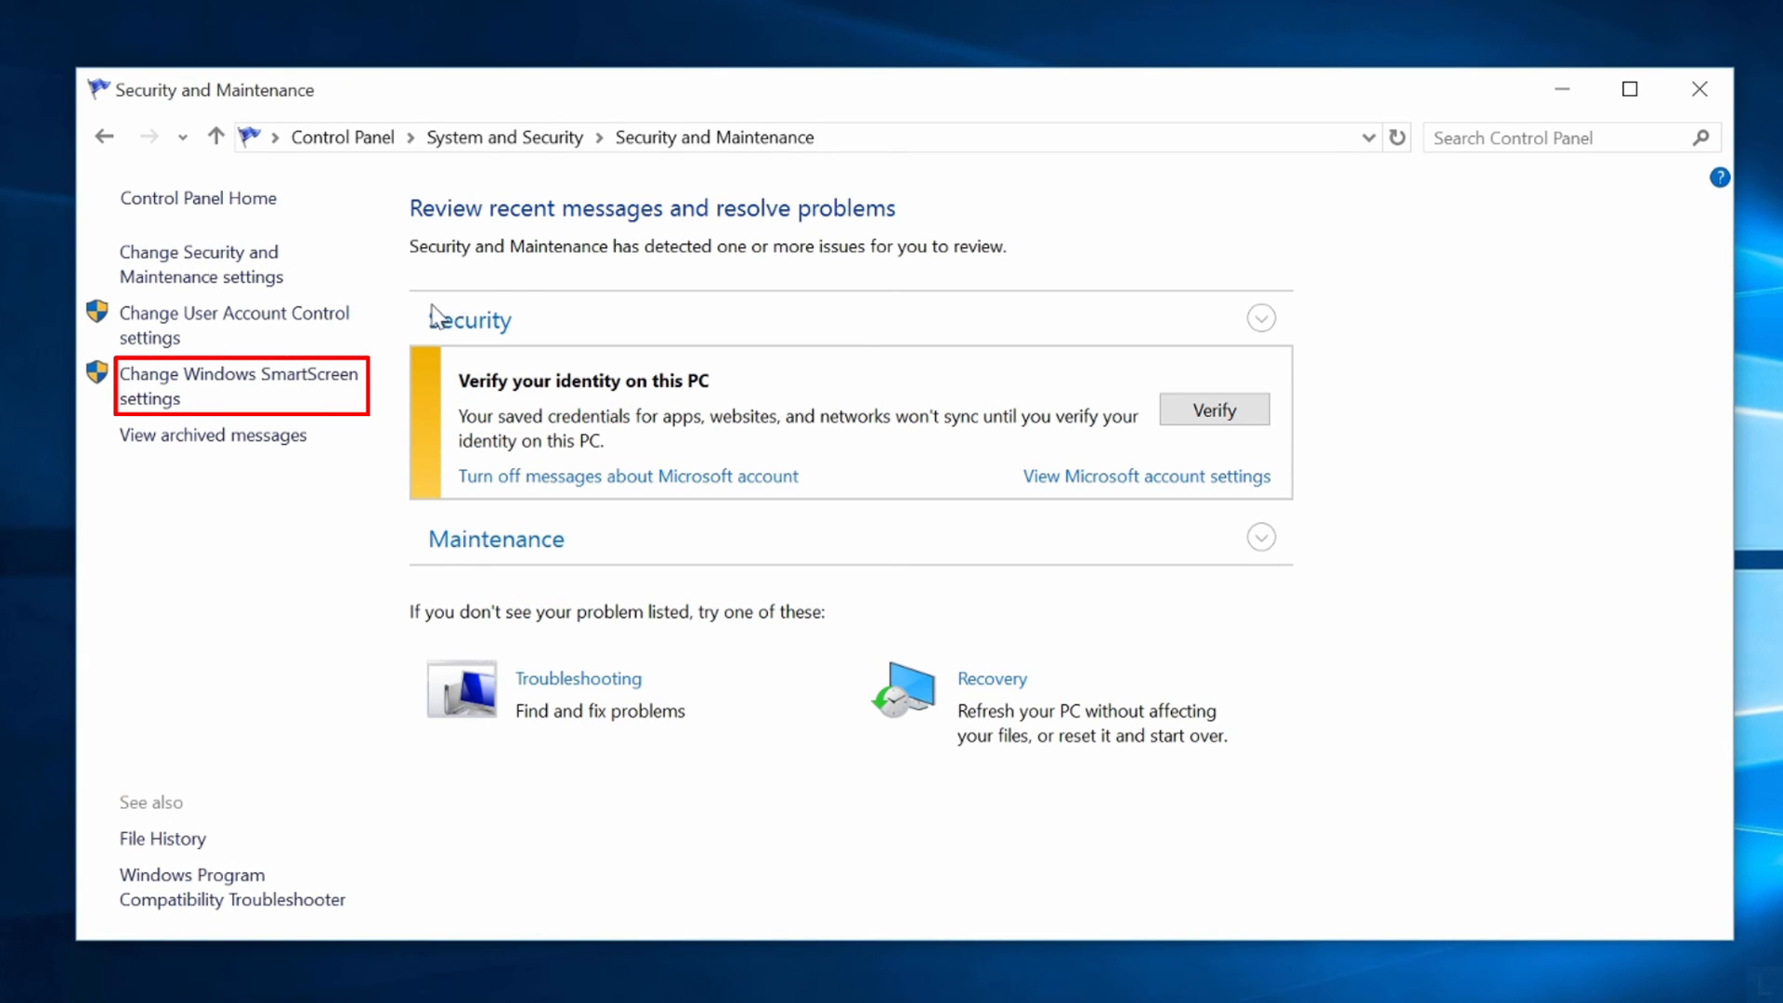
pyautogui.click(277, 390)
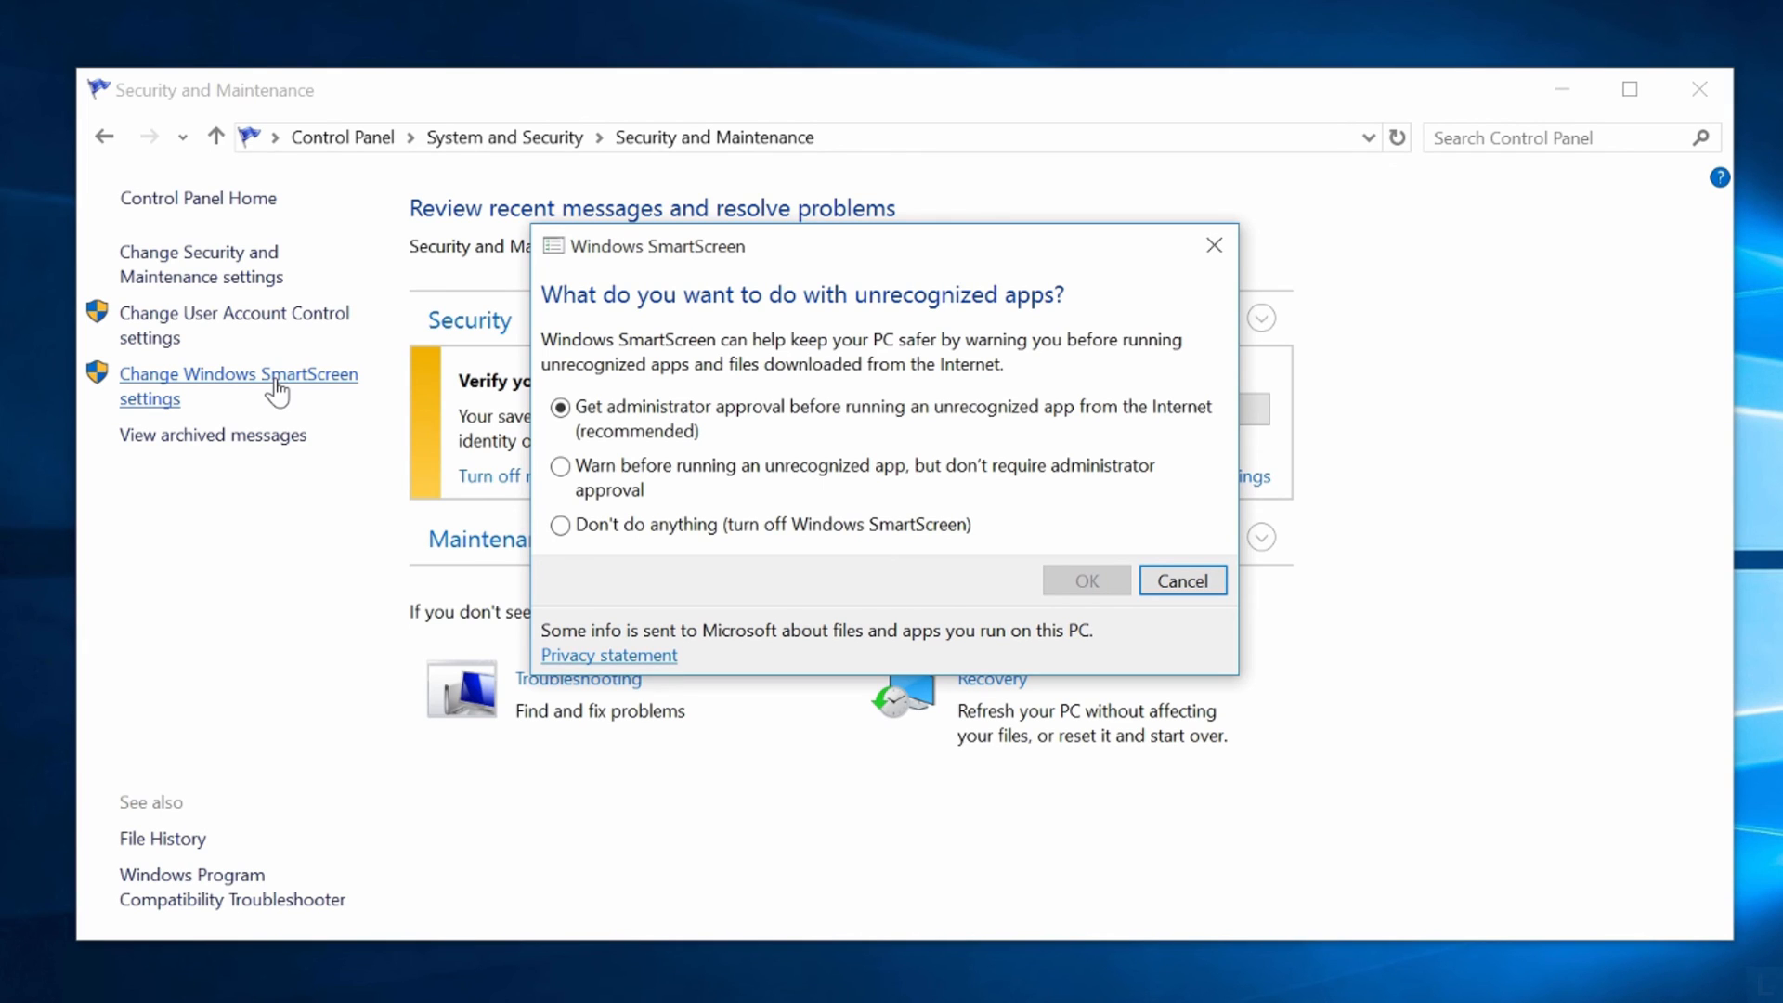
# Try the SmartScreen choices for unrecognized apps, reselect administrator approval, and close the dialog and Control Panel without applying anything.
pyautogui.click(696, 466)
pyautogui.click(703, 528)
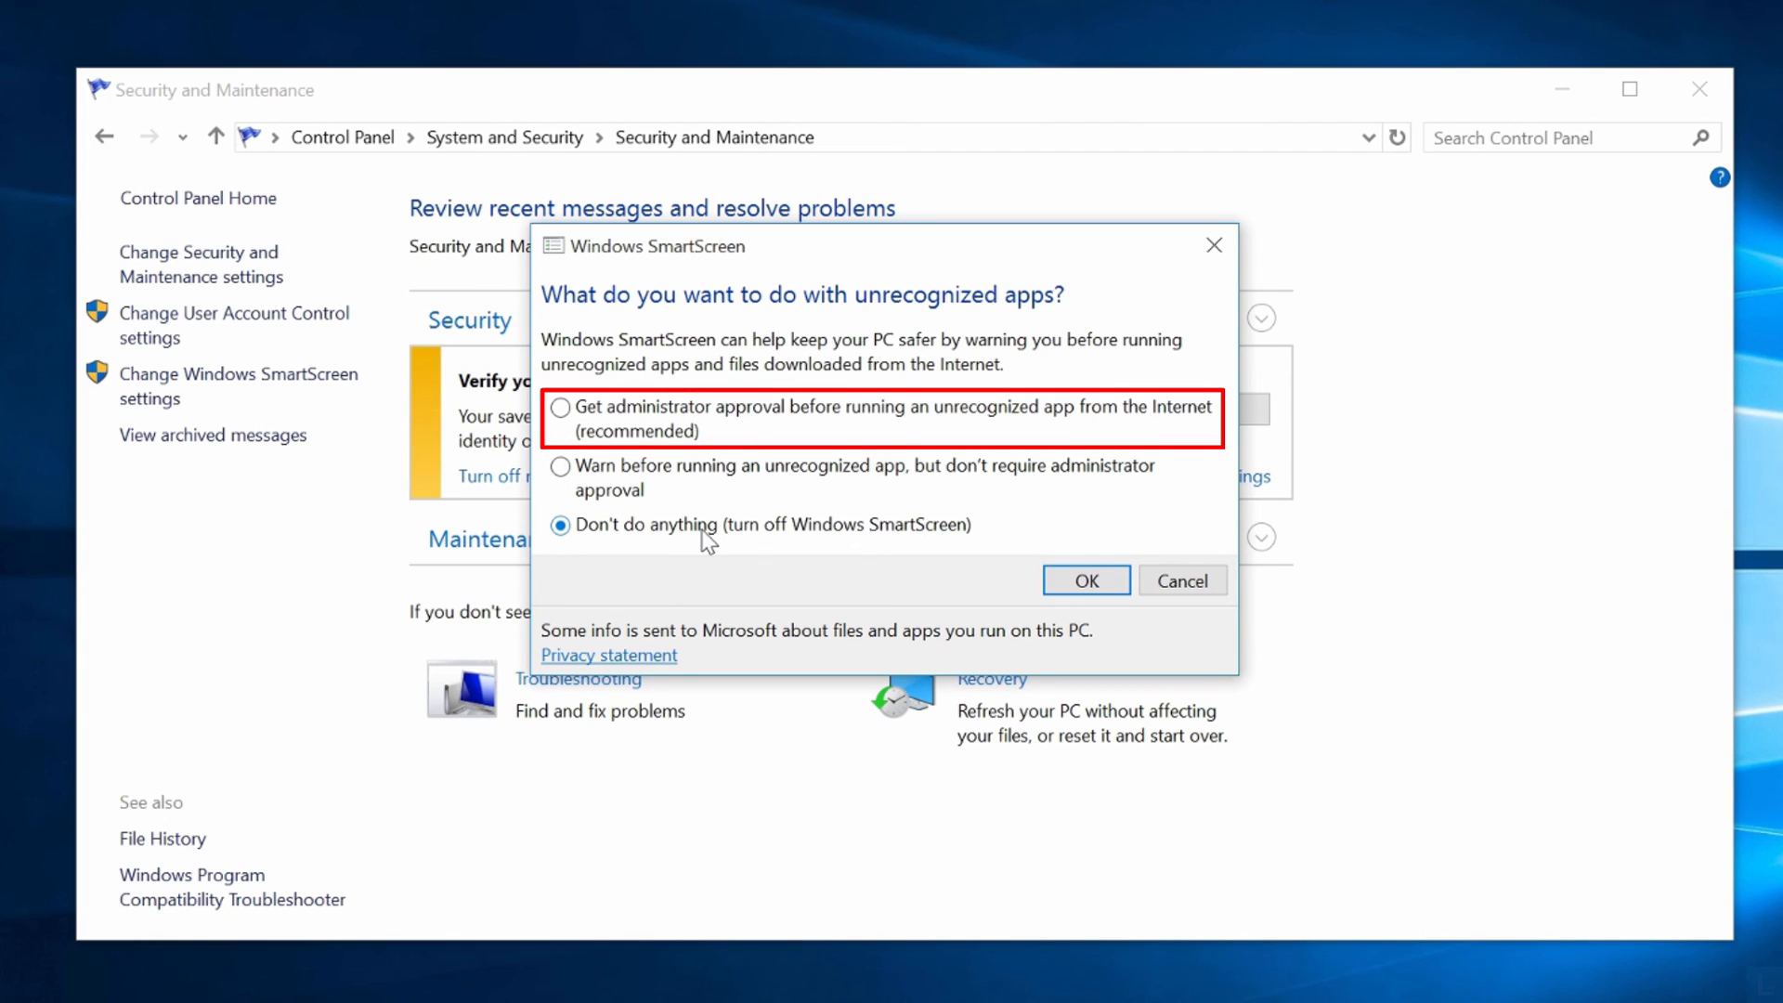
pyautogui.click(705, 420)
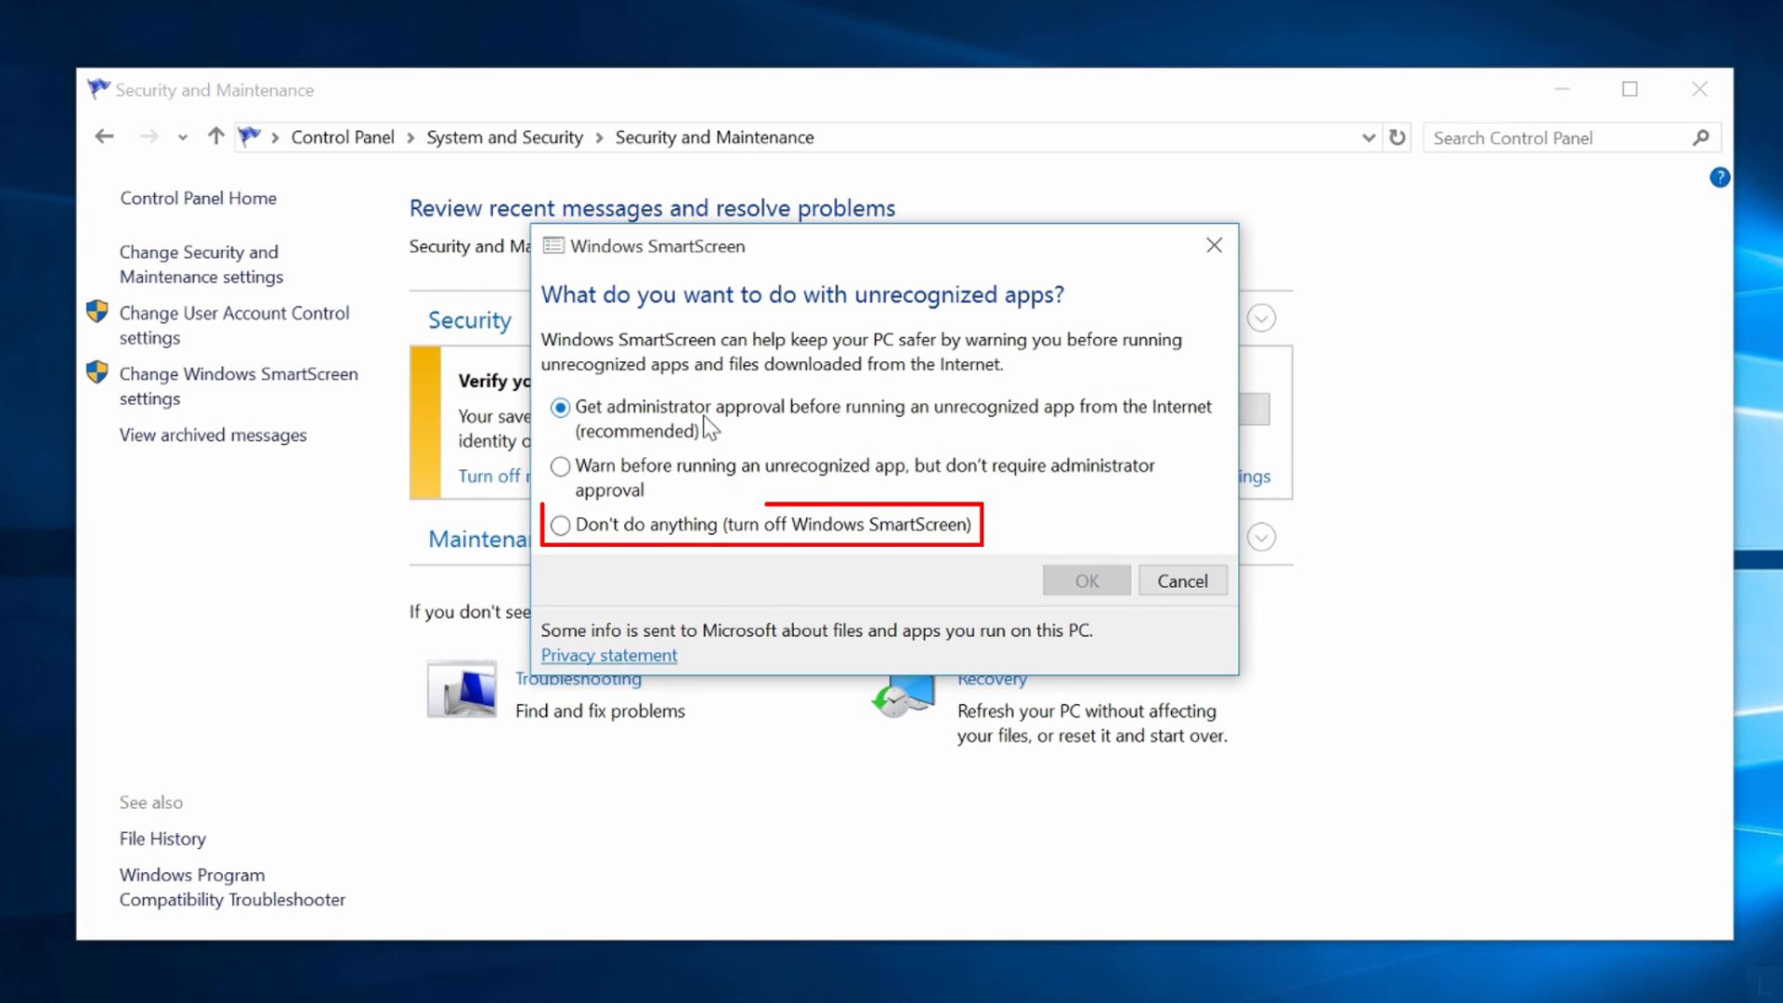
pyautogui.click(709, 527)
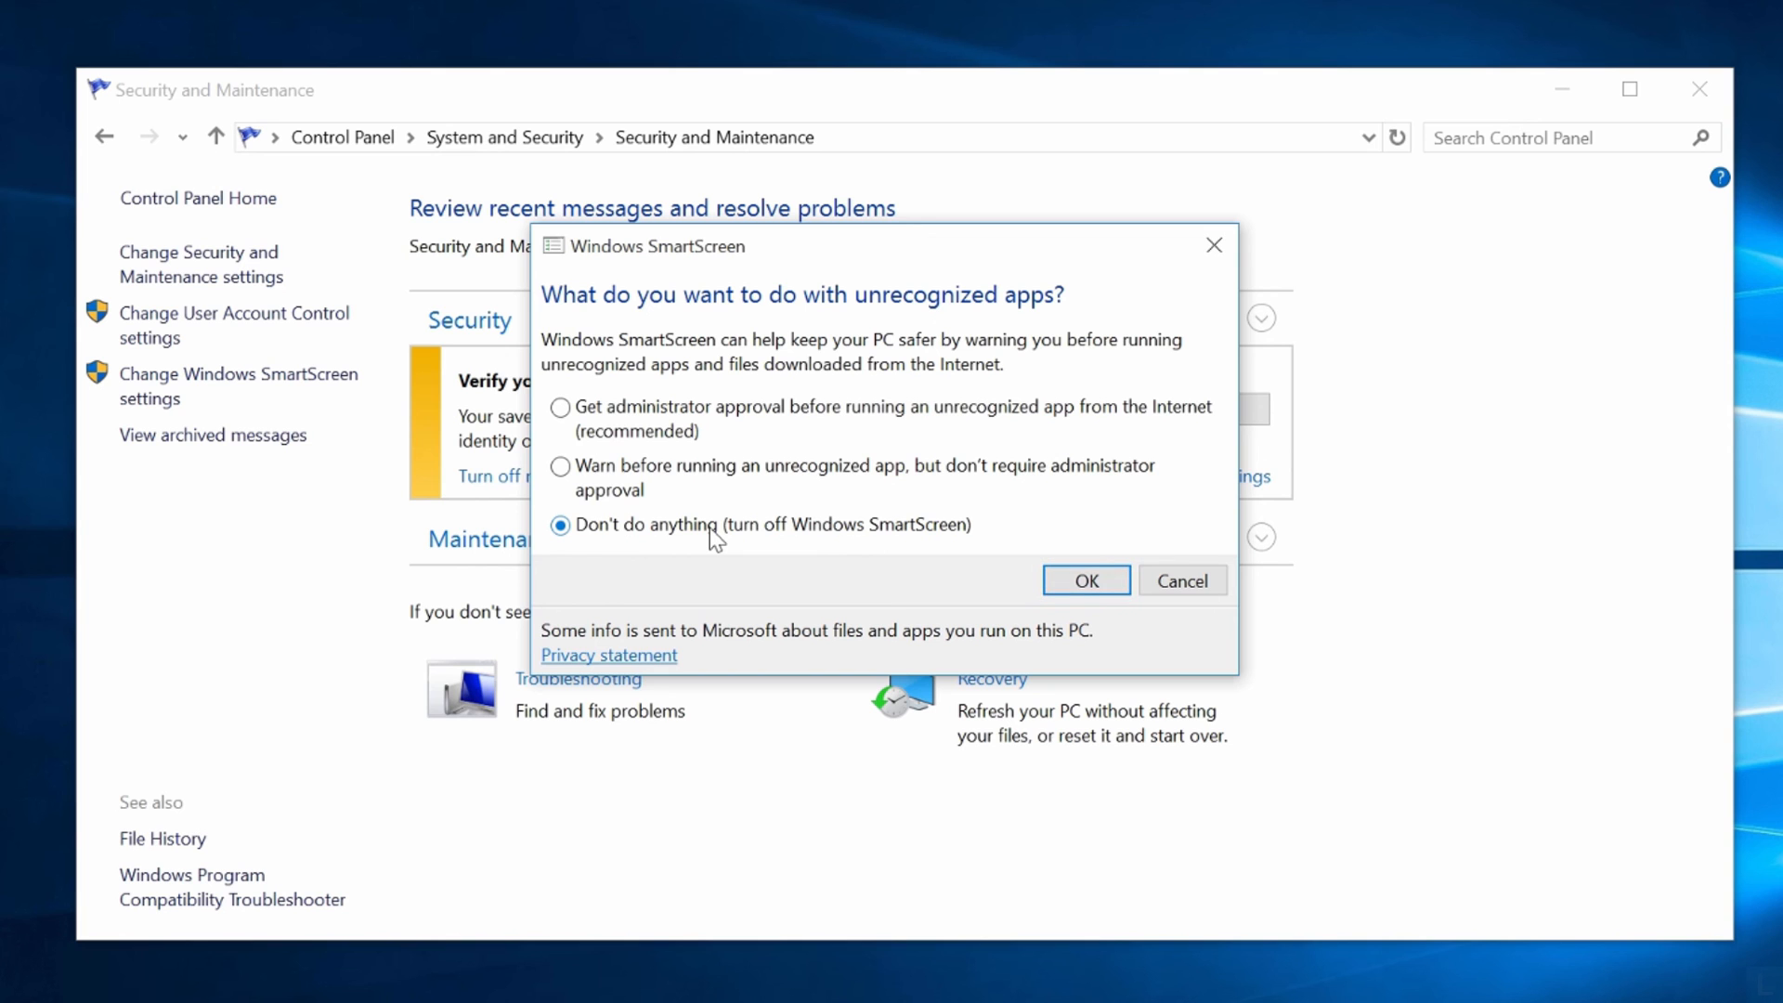
pyautogui.click(717, 415)
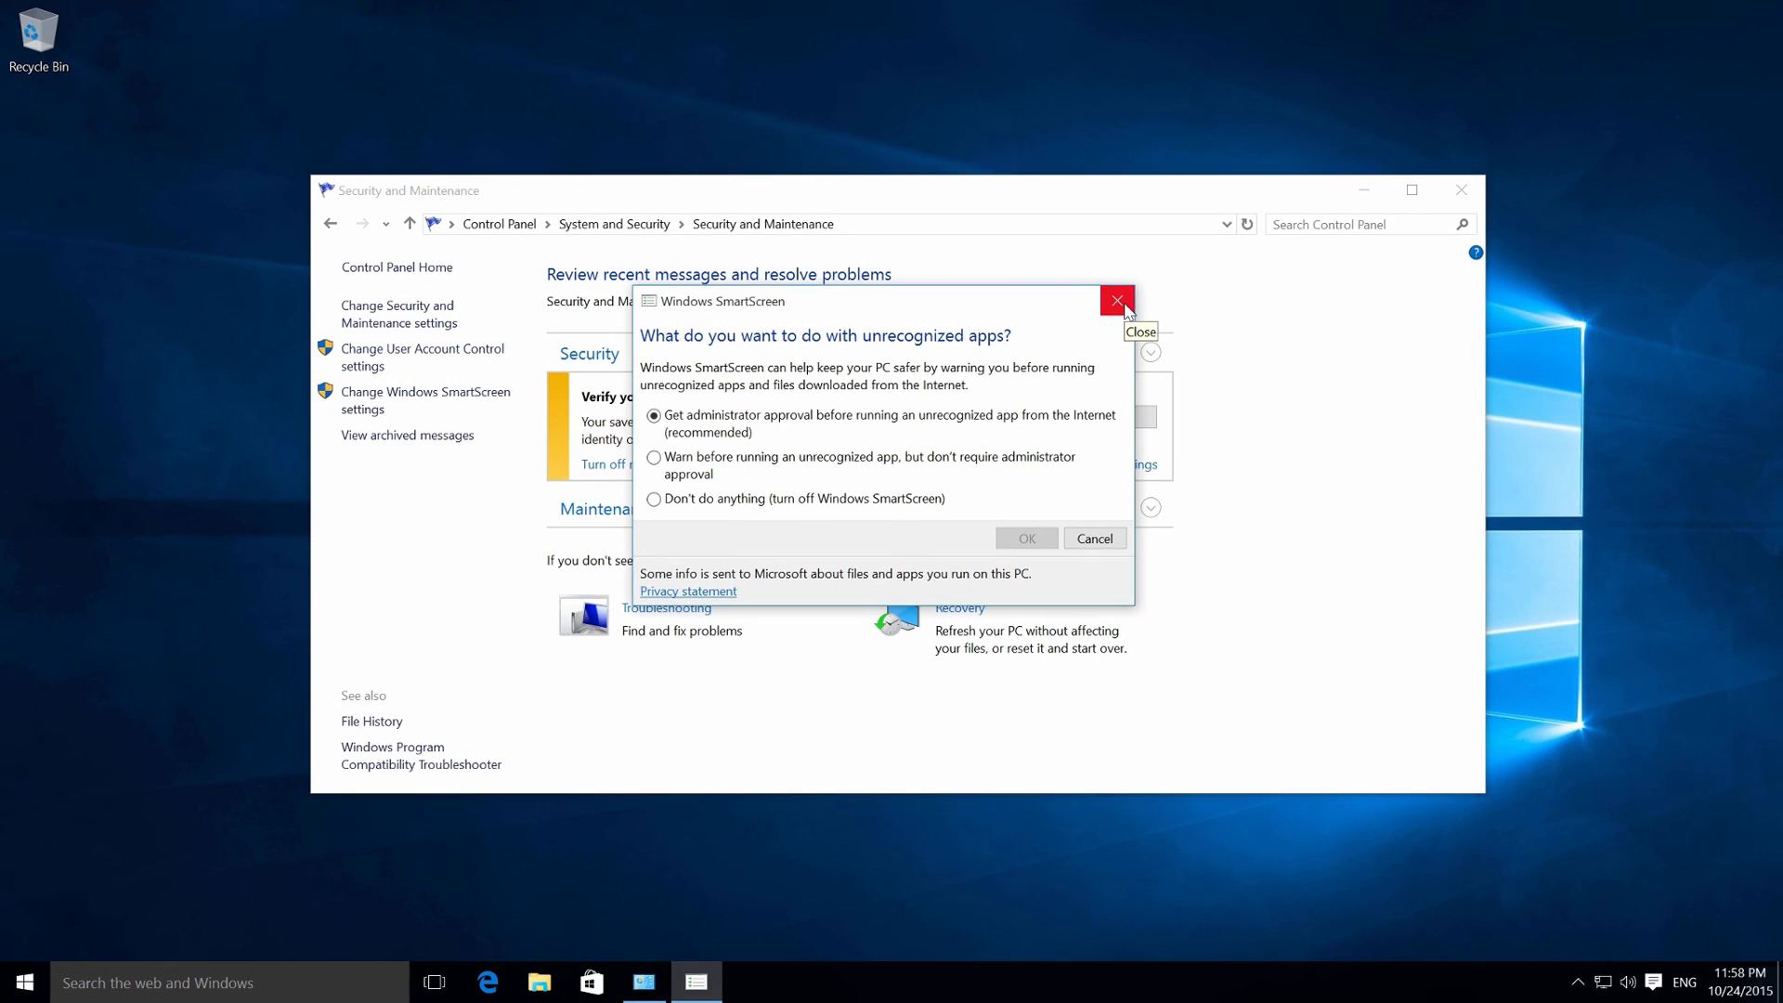
pyautogui.click(1216, 247)
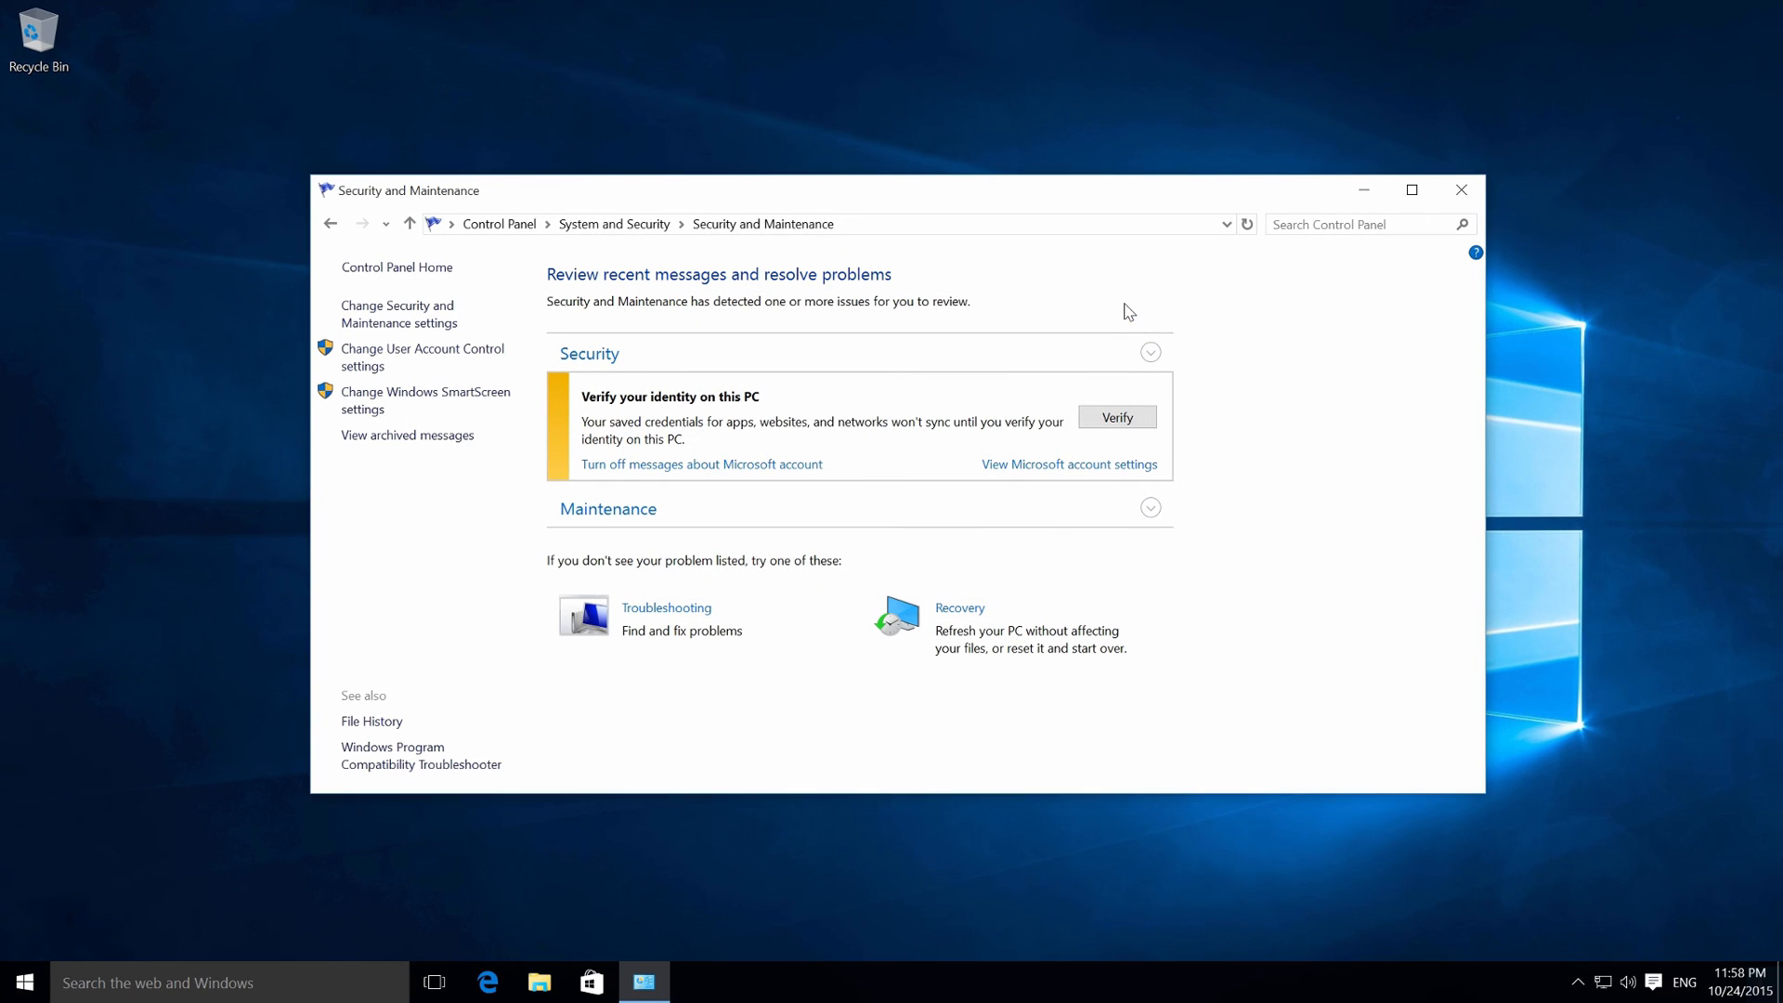
pyautogui.click(1471, 200)
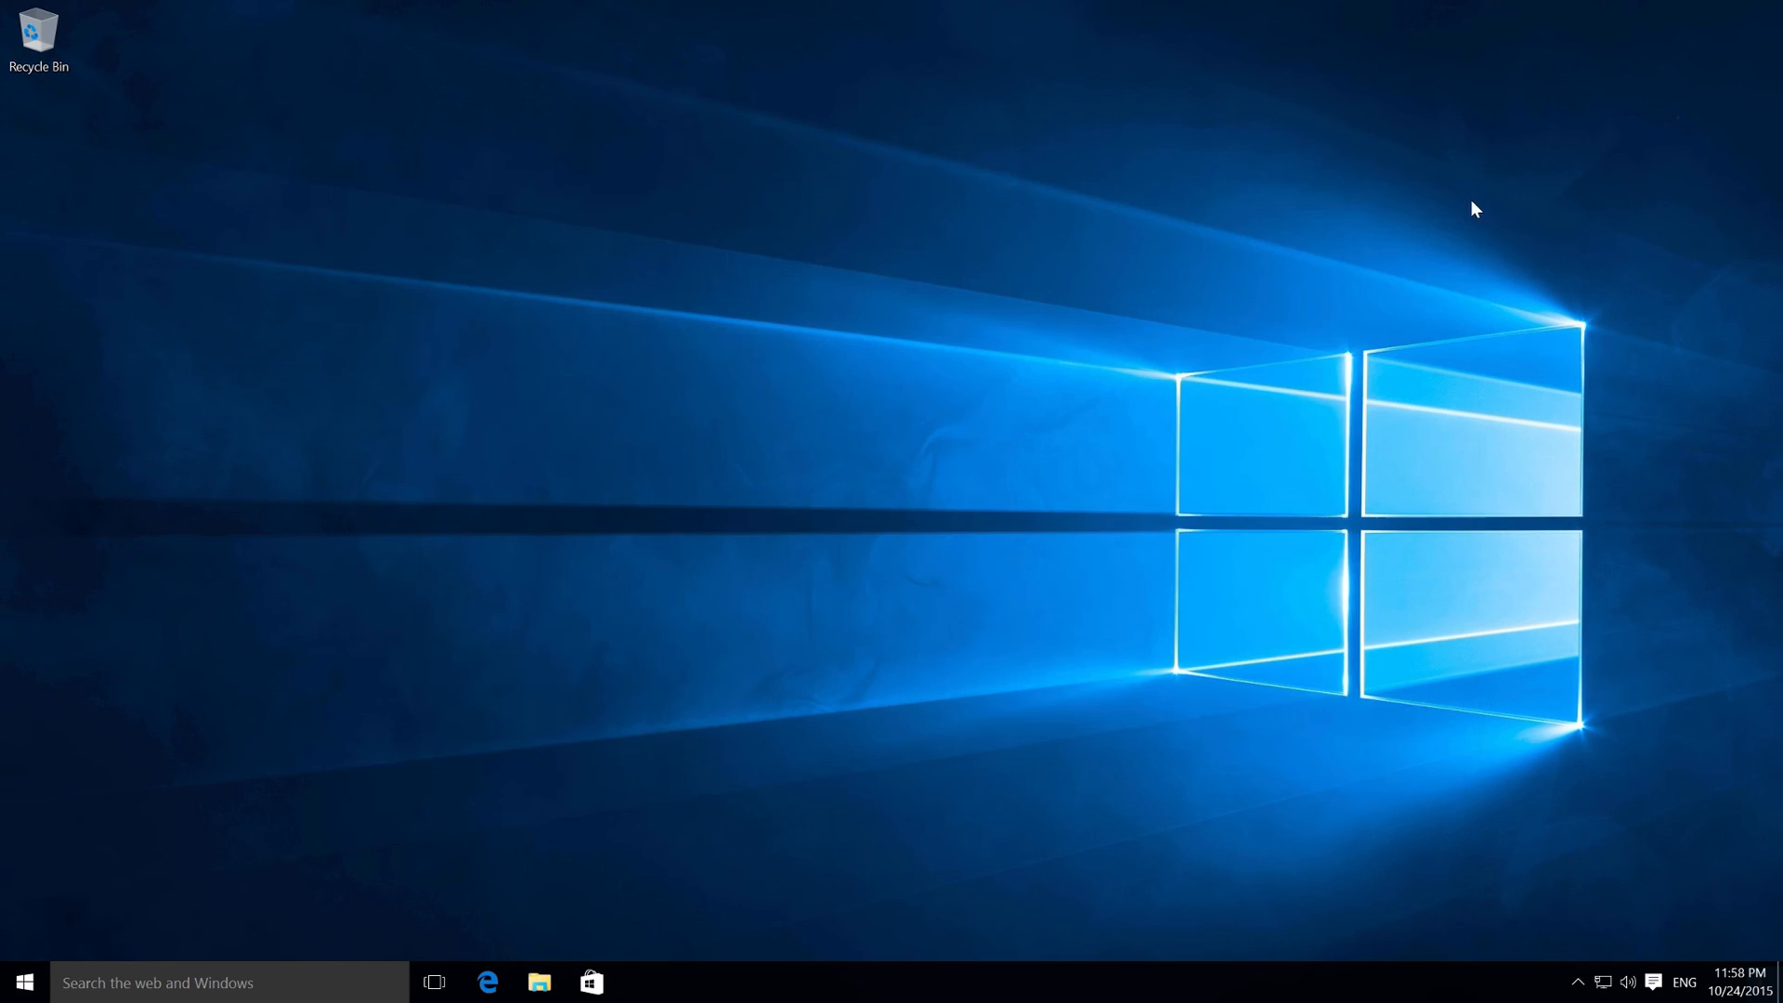